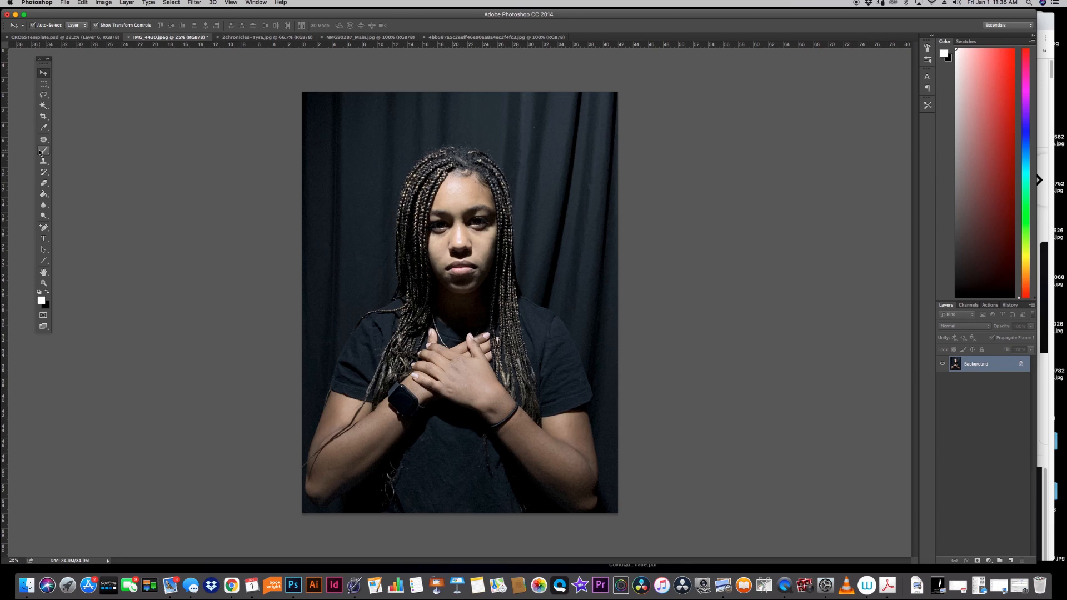
Step: Try a freehand Lasso selection around the subject's head and shoulders in the original portrait, and clear the selection
left_click(46, 98)
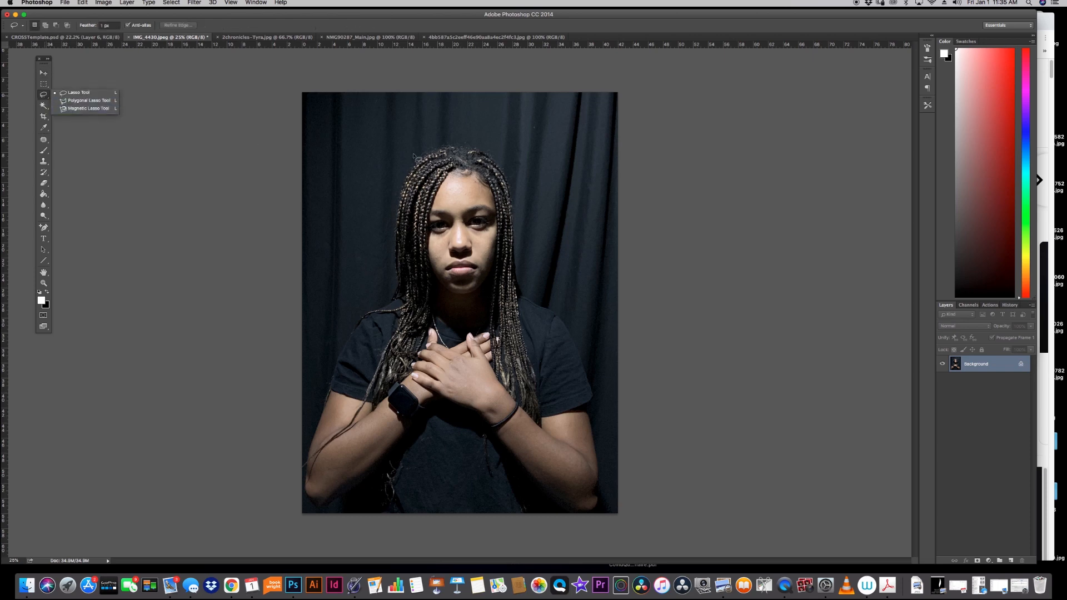
left_click(431, 156)
mouse_move(431, 156)
left_mouse_down()
mouse_move(393, 229)
mouse_move(402, 284)
mouse_move(347, 351)
mouse_move(452, 377)
mouse_move(505, 370)
mouse_move(538, 331)
mouse_move(538, 309)
mouse_move(517, 289)
mouse_move(512, 186)
mouse_move(483, 152)
mouse_move(444, 153)
left_mouse_up()
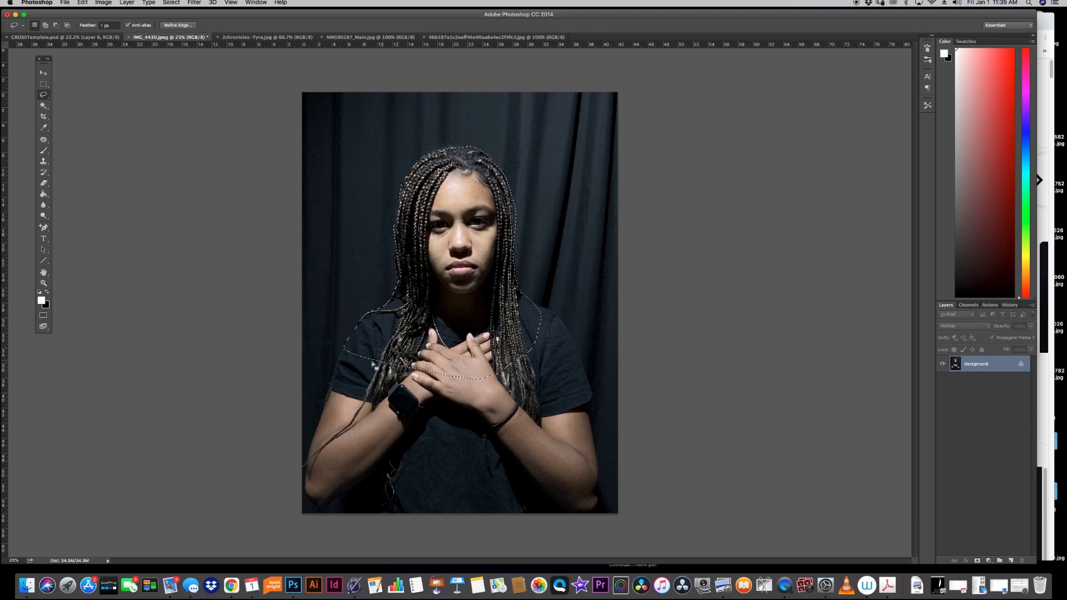
left_click(77, 114)
Step: Compare the cropped portrait containing guides with the original IMG_4430.jpeg photo
left_click(252, 37)
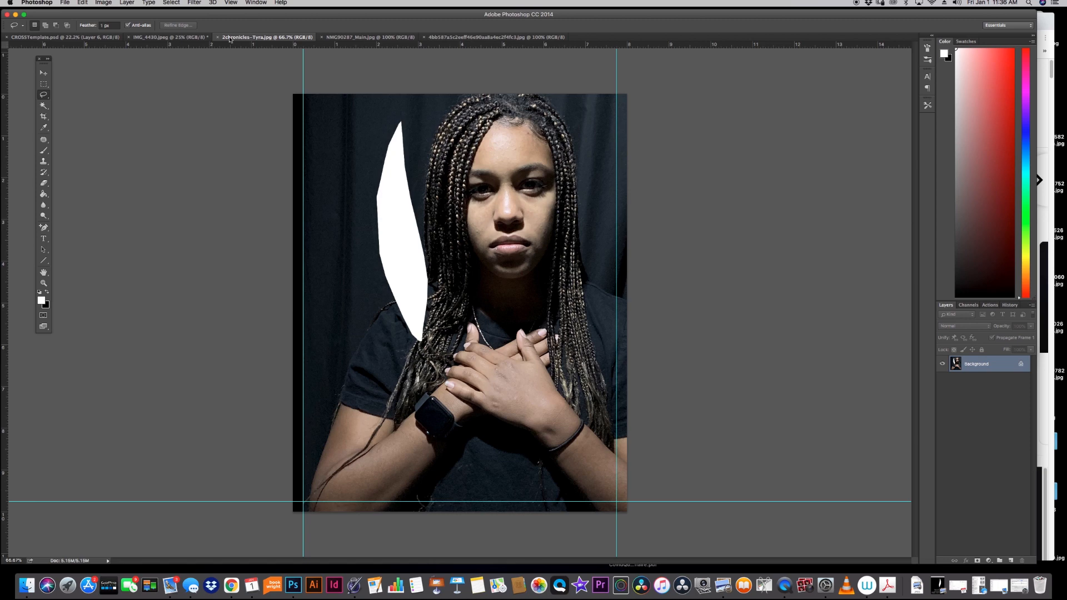
left_click(198, 38)
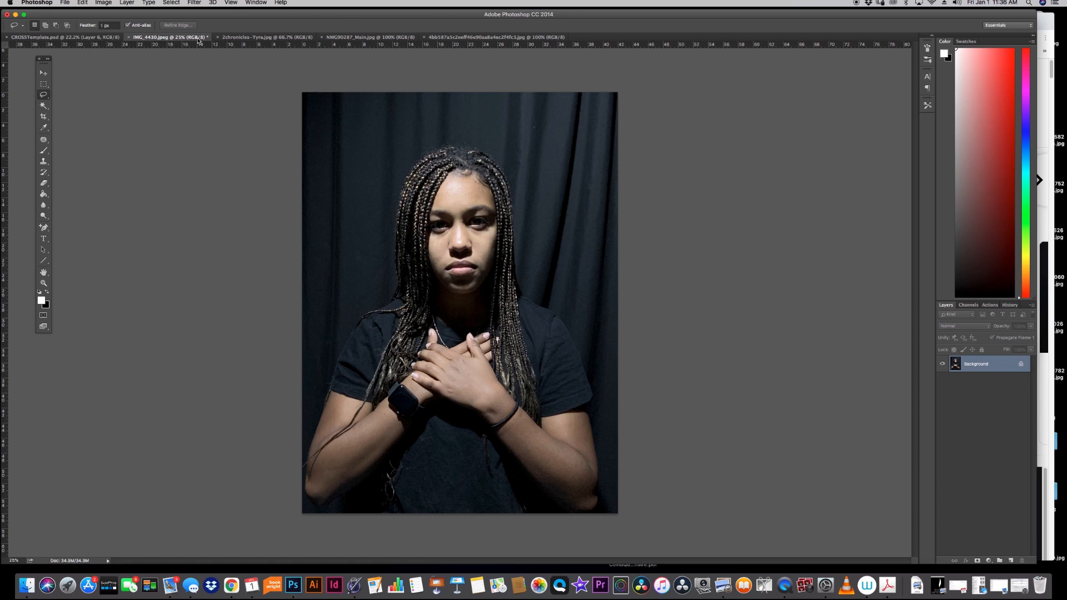
left_click(273, 38)
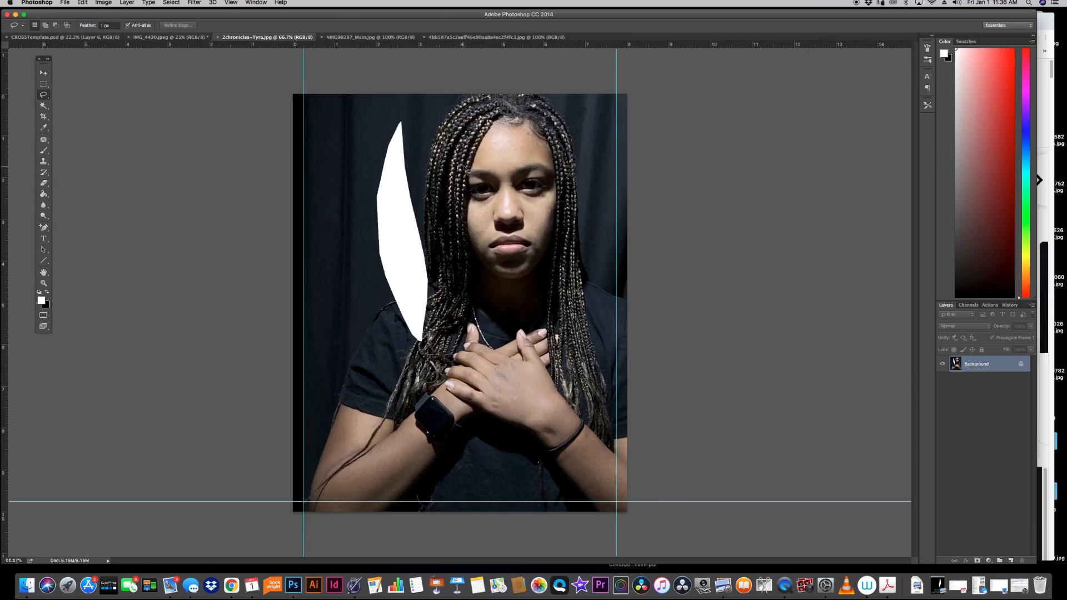
Step: Switch to Chrome and examine the "nubian african queen crown" image results and the related images for headpiece references
left_click(232, 587)
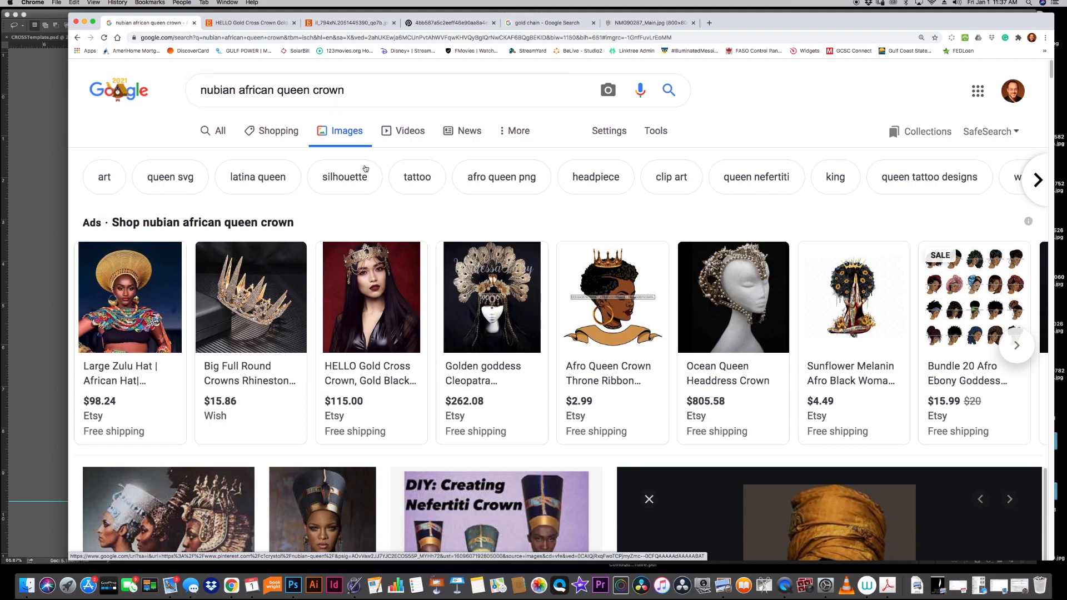
scroll(412, 194, "down", 3)
scroll(411, 194, "down", 3)
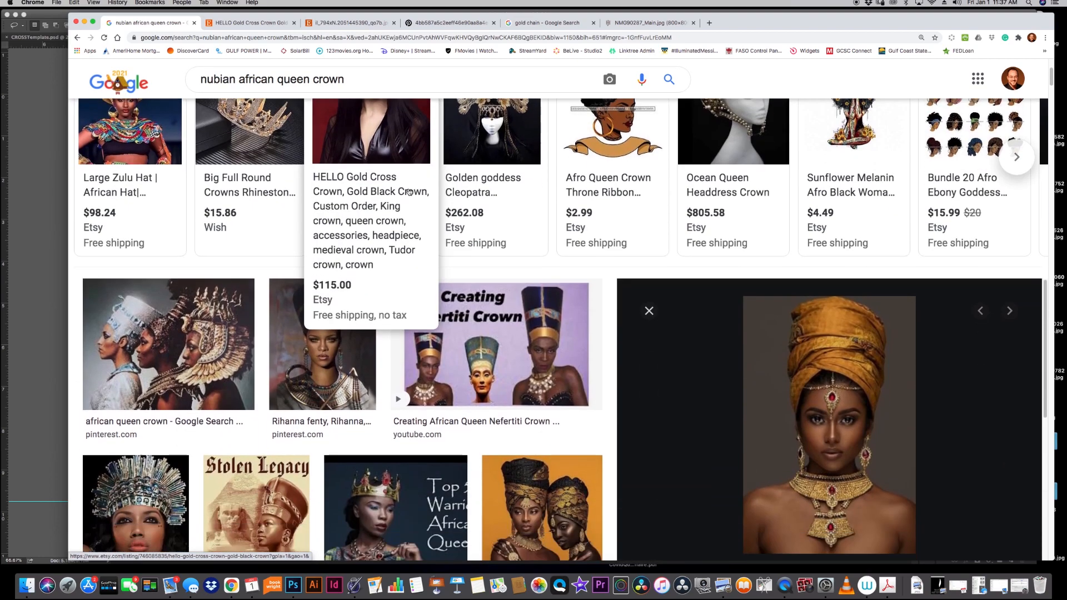
scroll(612, 180, "down", 4)
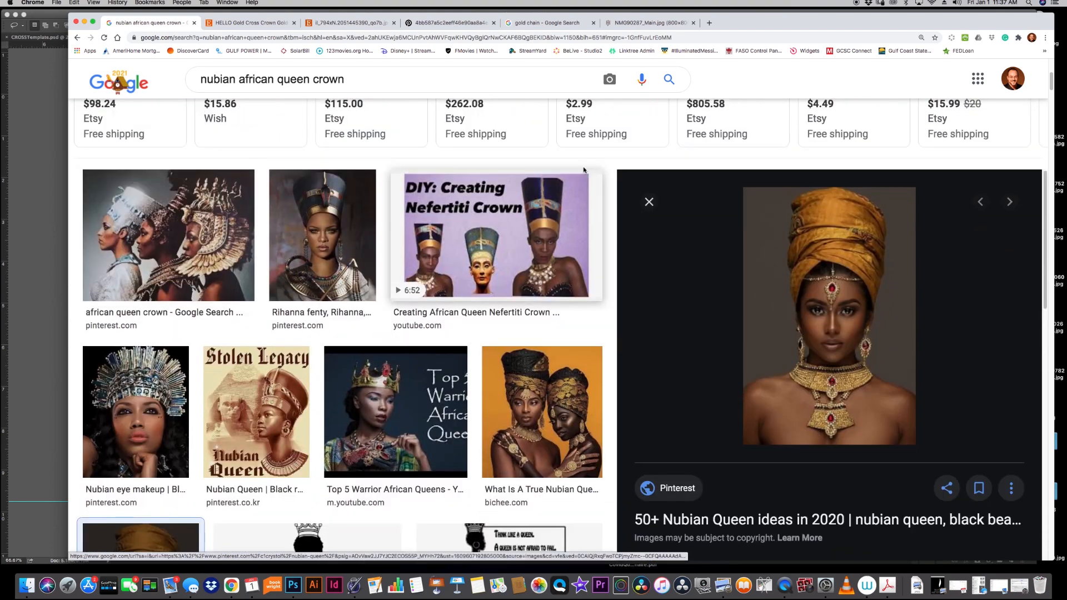
scroll(611, 180, "down", 5)
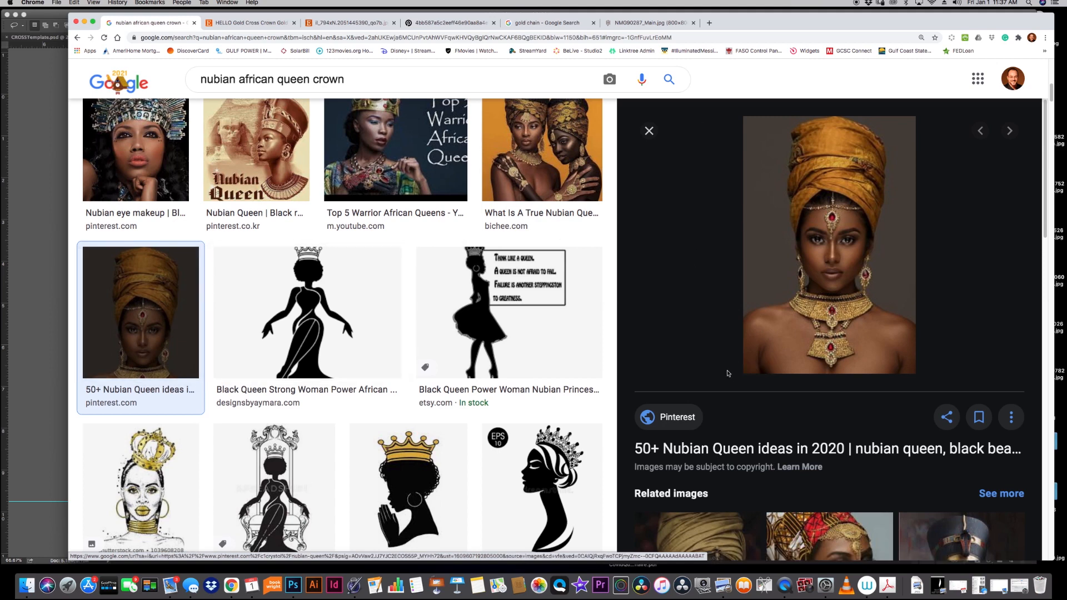
scroll(717, 308, "down", 1)
scroll(717, 309, "down", 3)
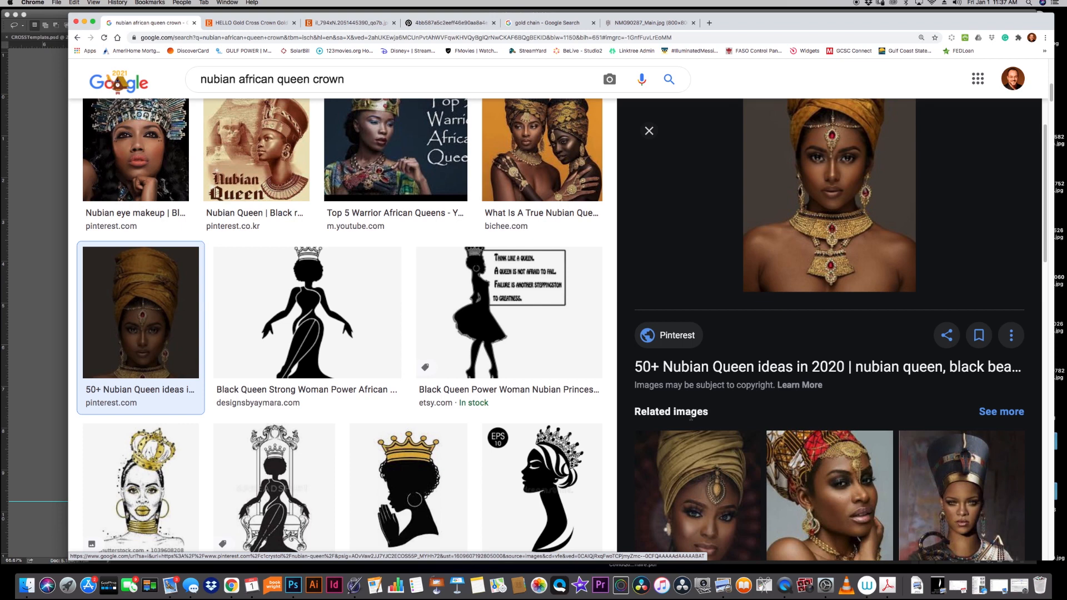
scroll(692, 414, "down", 5)
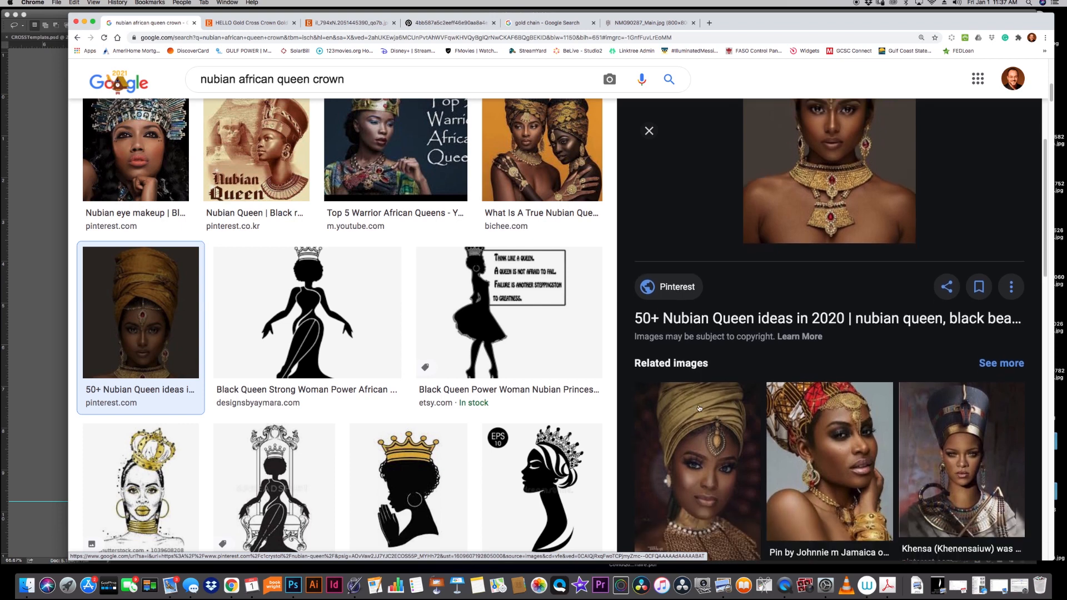
scroll(700, 409, "down", 8)
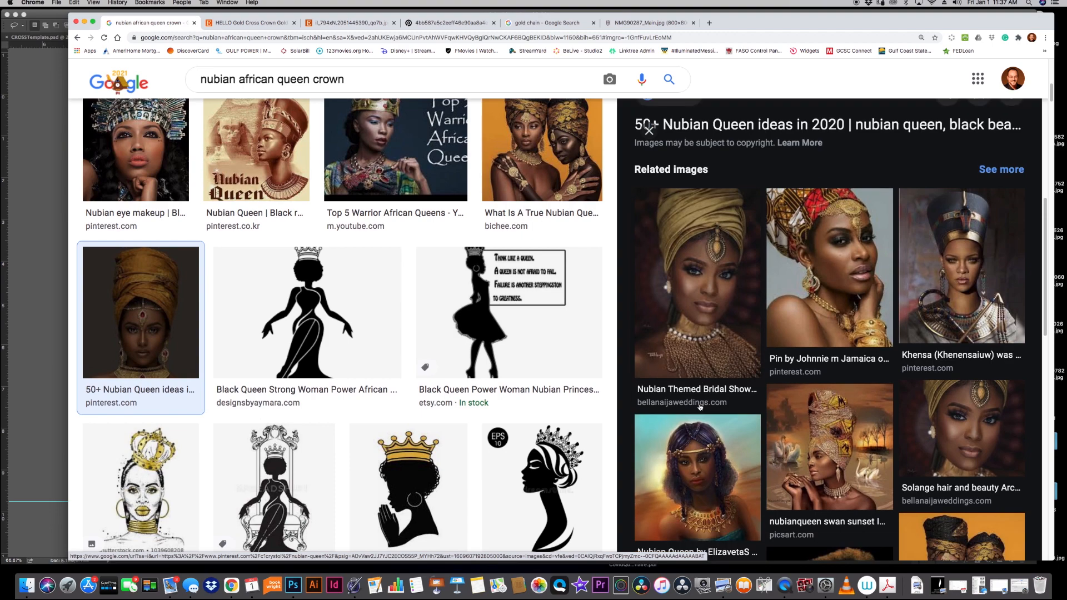
scroll(700, 407, "down", 7)
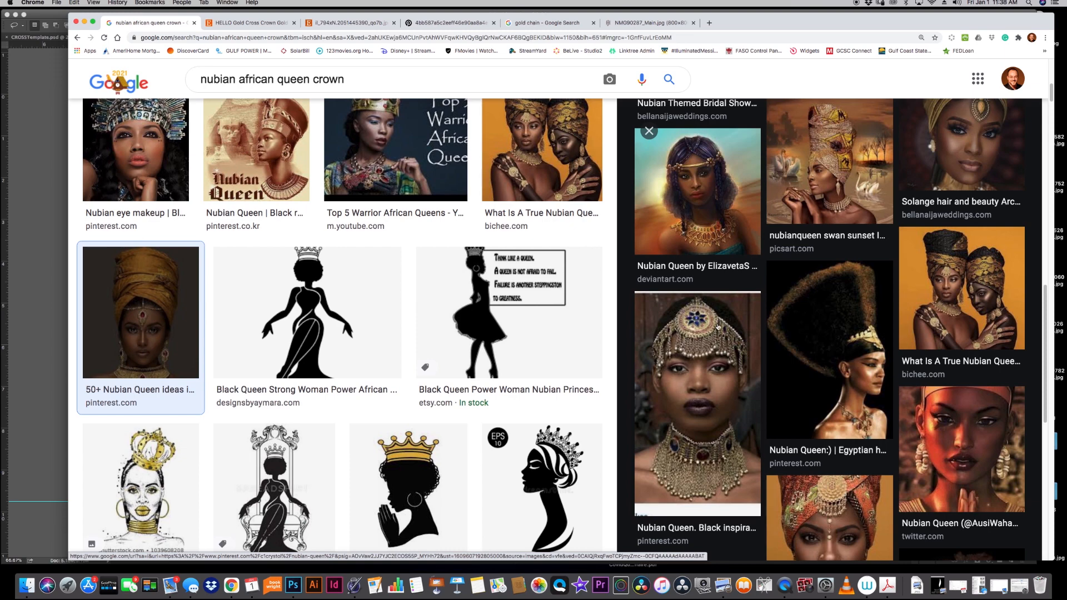
Step: Examine the HELLO Gold Cross Crown ad and further crown and headdress images in the same search results
left_click(590, 359)
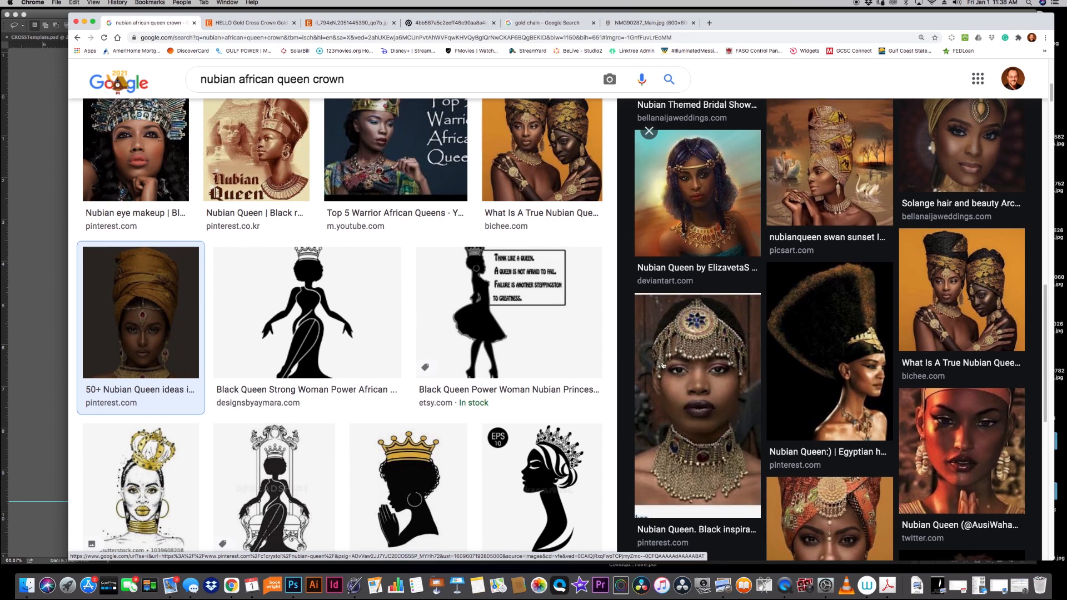
scroll(535, 356, "up", 7)
scroll(535, 356, "up", 3)
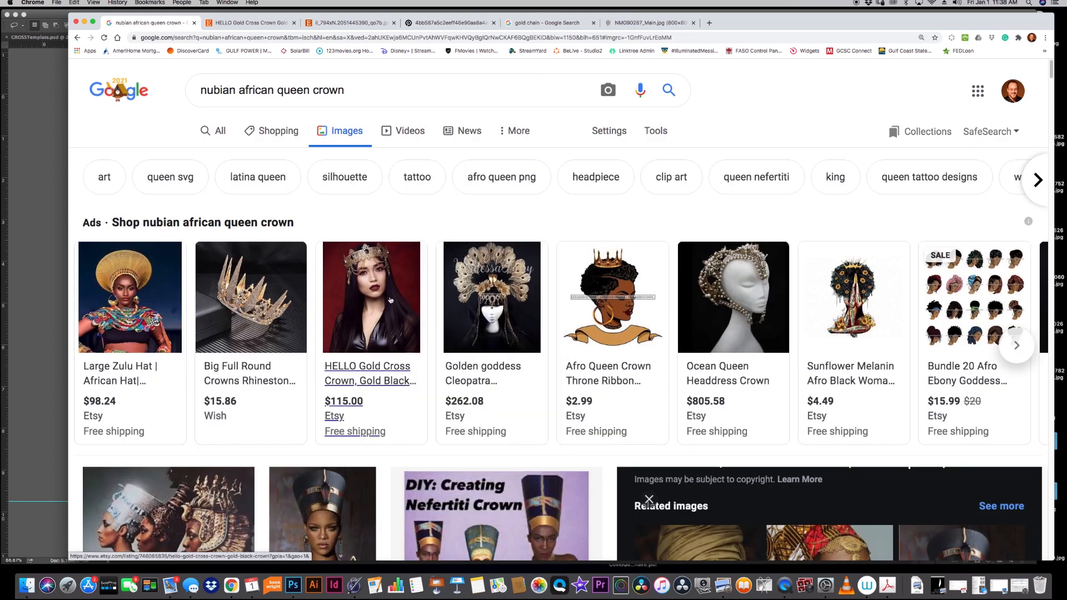
mouse_move(357, 275)
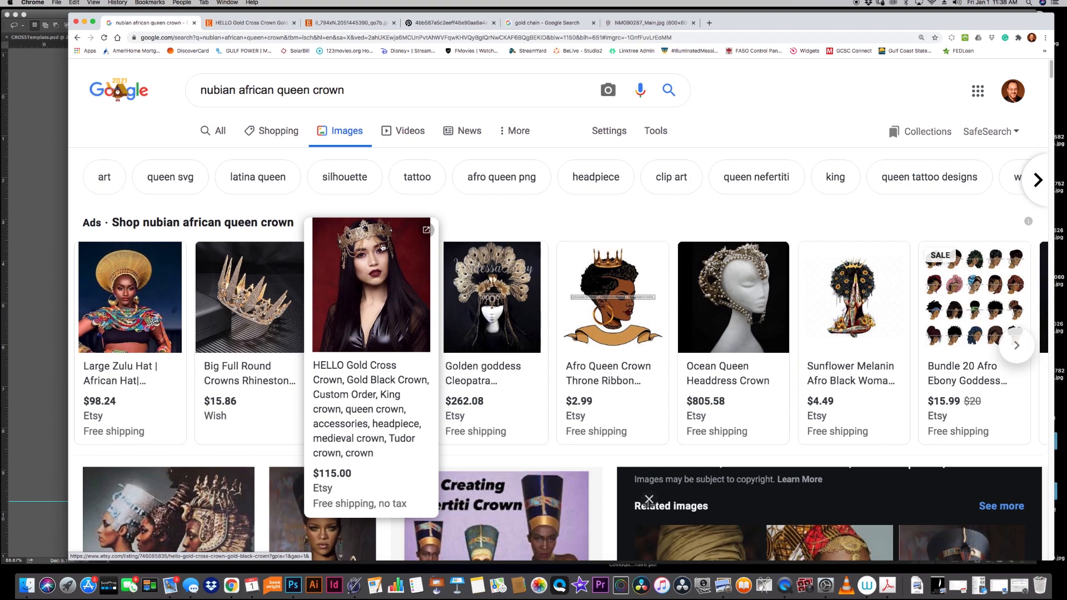
scroll(603, 365, "down", 5)
scroll(603, 366, "down", 10)
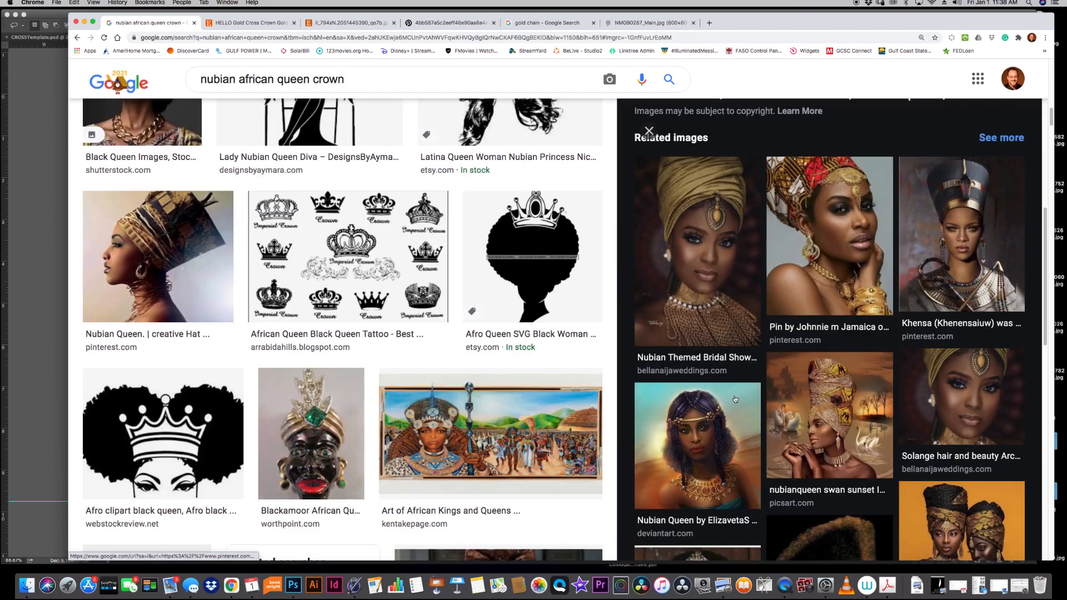
scroll(732, 324, "down", 8)
scroll(732, 324, "up", 7)
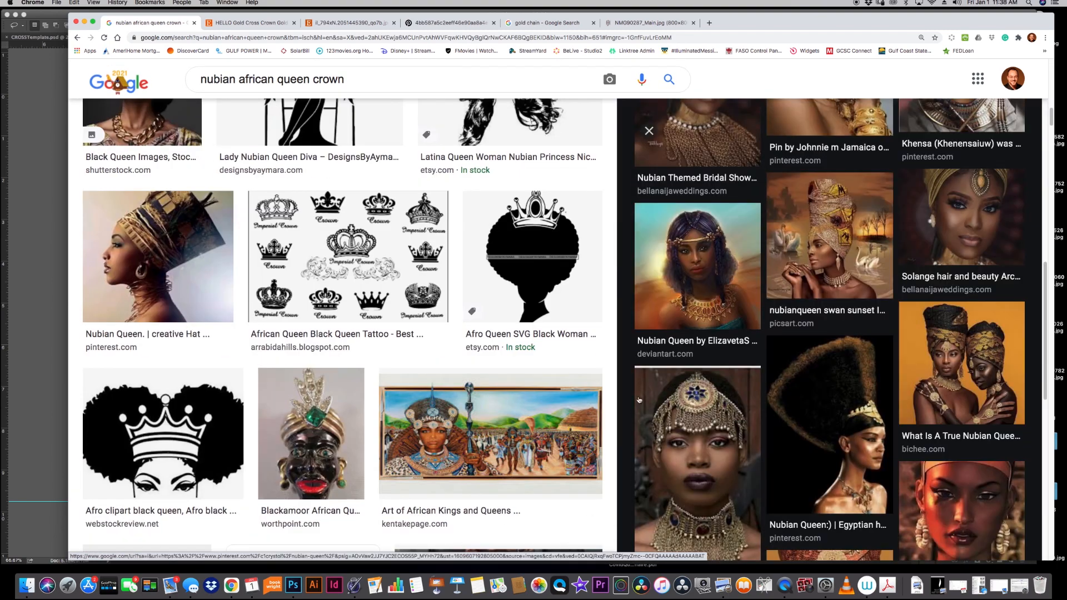
Step: Examine the gold cross crown's Etsy listing, its full-size picture and the enlarged blue-jewelled headdress picture
left_click(276, 23)
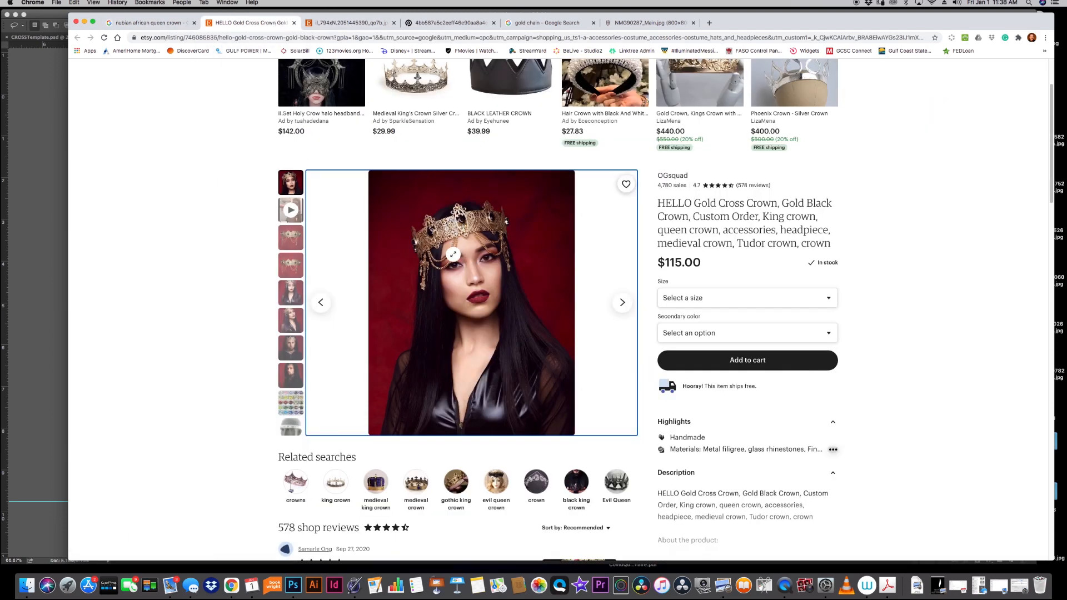
left_click(351, 22)
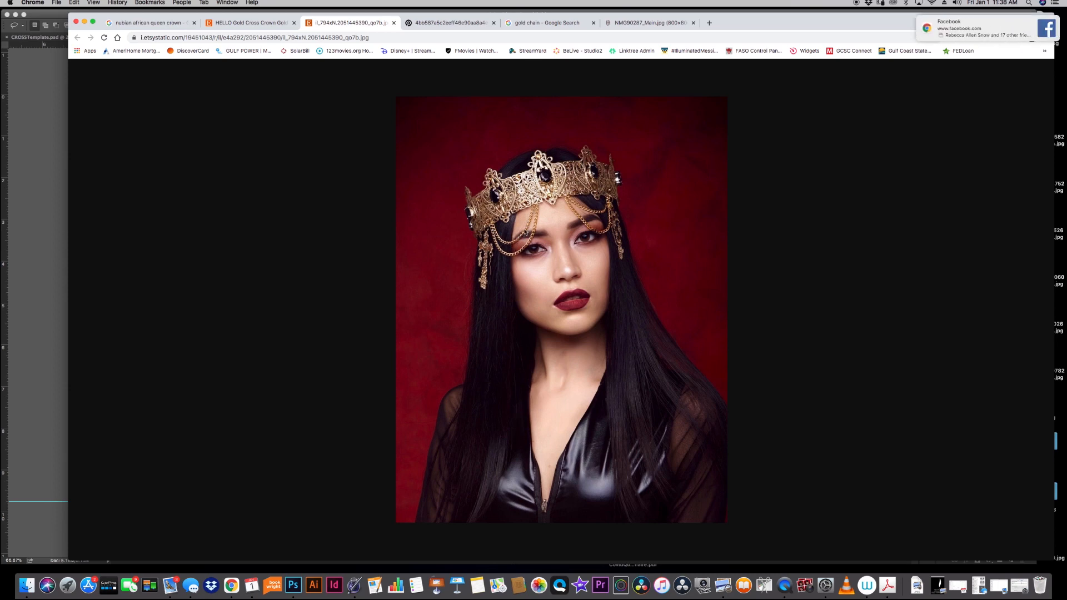
left_click(448, 25)
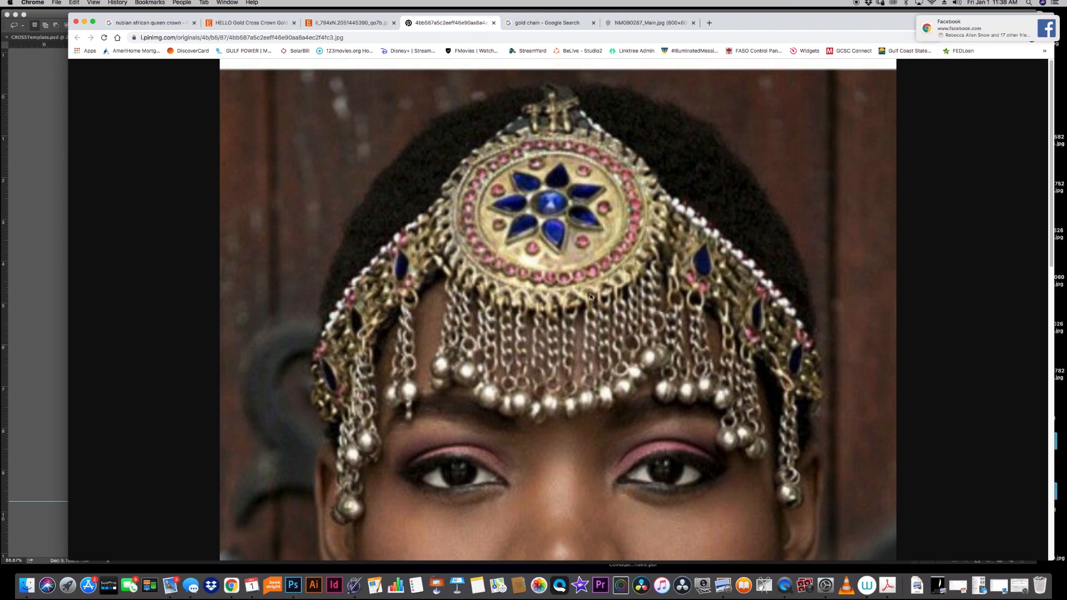
scroll(550, 305, "down", 1)
scroll(554, 309, "down", 5)
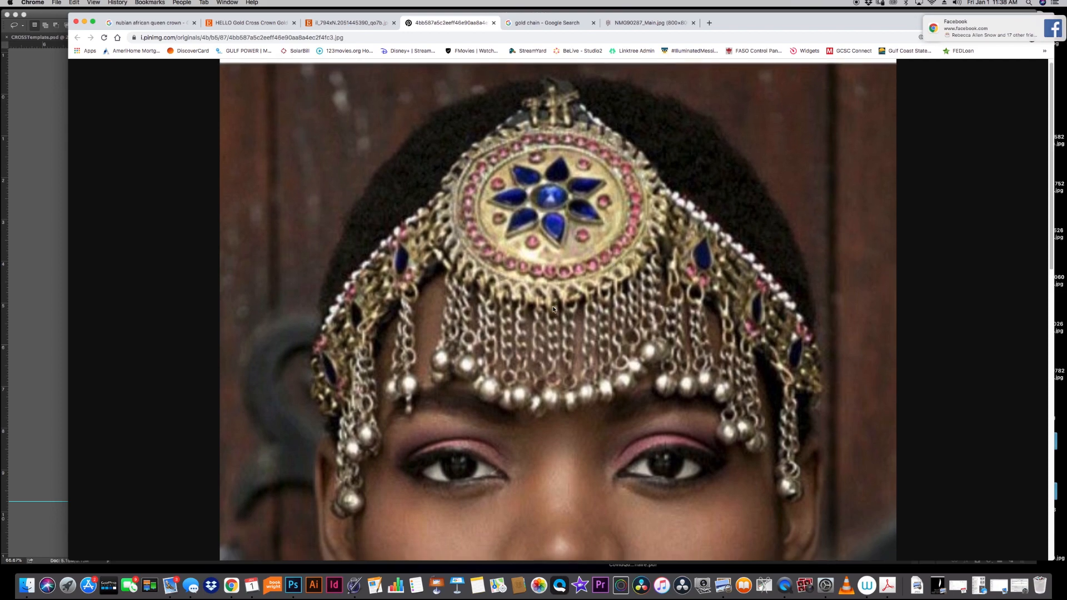
scroll(553, 309, "up", 5)
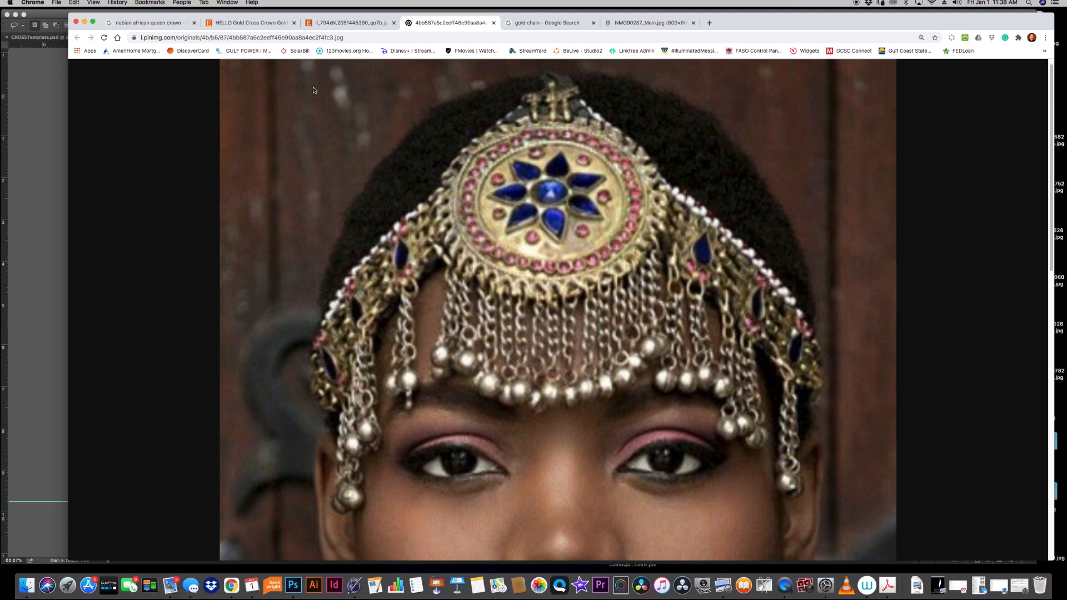
Step: Compare the full-size gold crown picture with the jewelled headdress, and bring up the headdress image's save and copy options
left_click(339, 25)
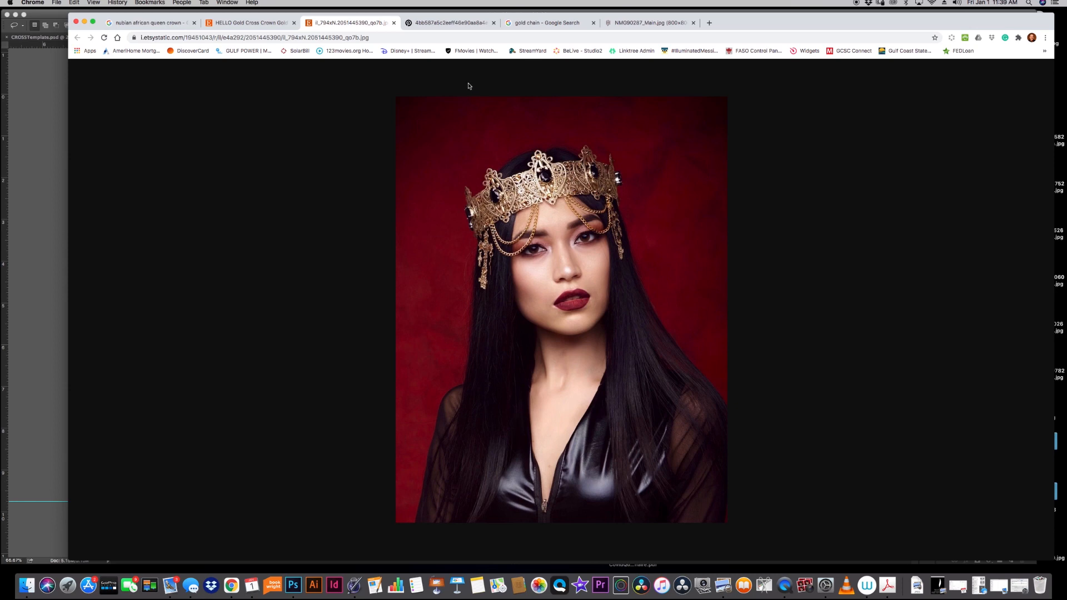
left_click(457, 25)
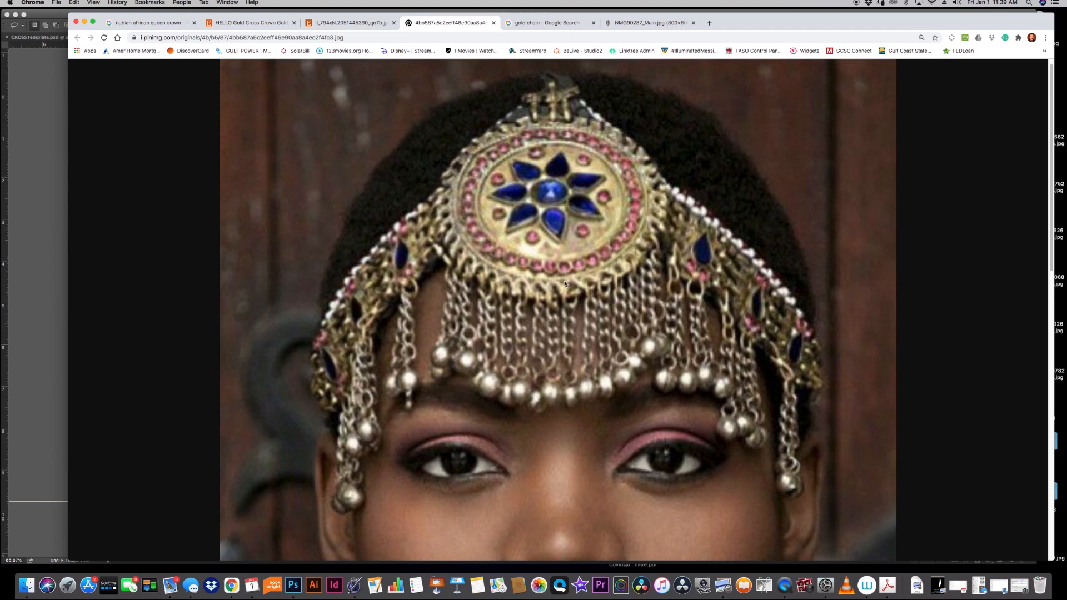
right_click(556, 255)
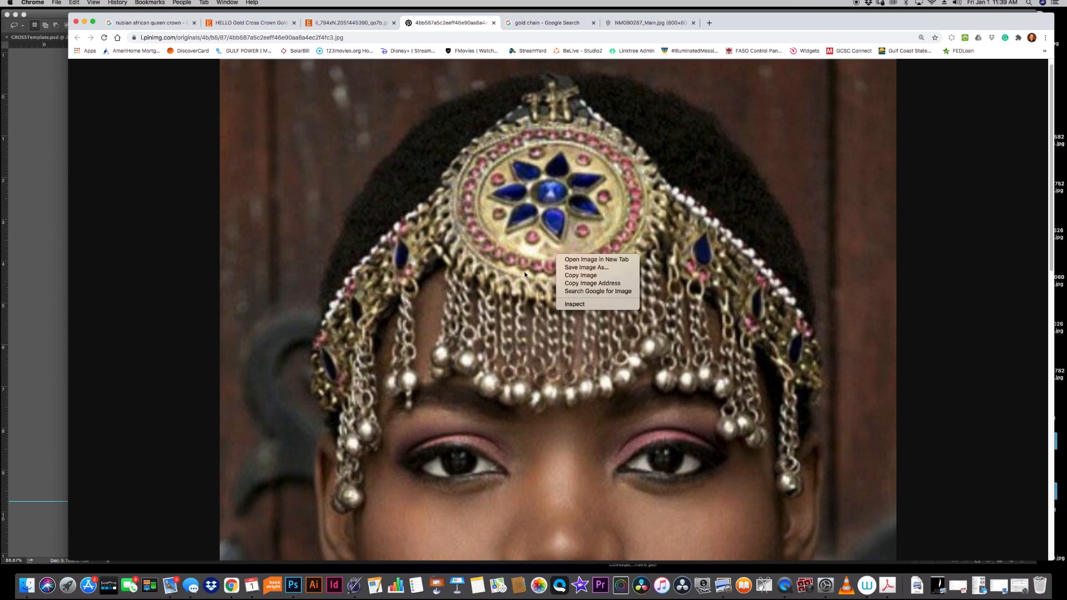
Step: Switch to Photoshop and view the opened gold chain image and the jewelled headdress image
left_click(51, 144)
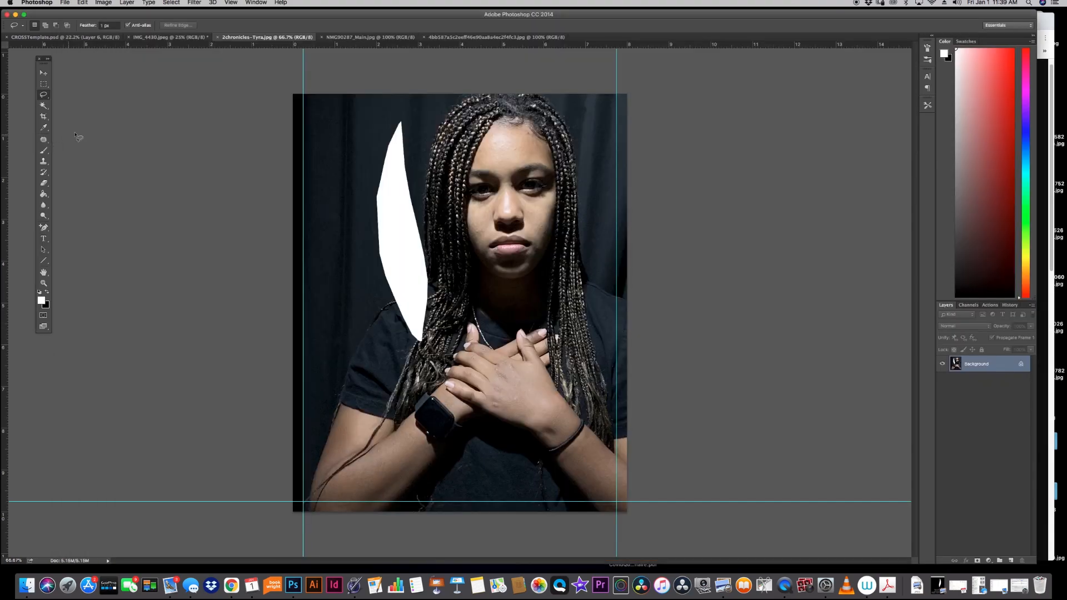
left_click(383, 38)
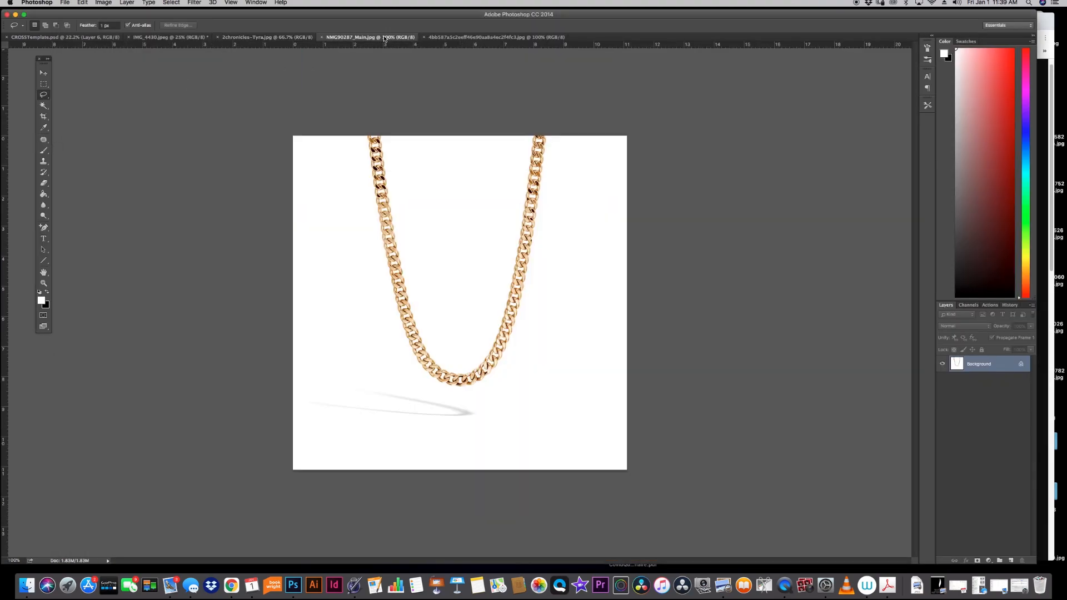
left_click(458, 36)
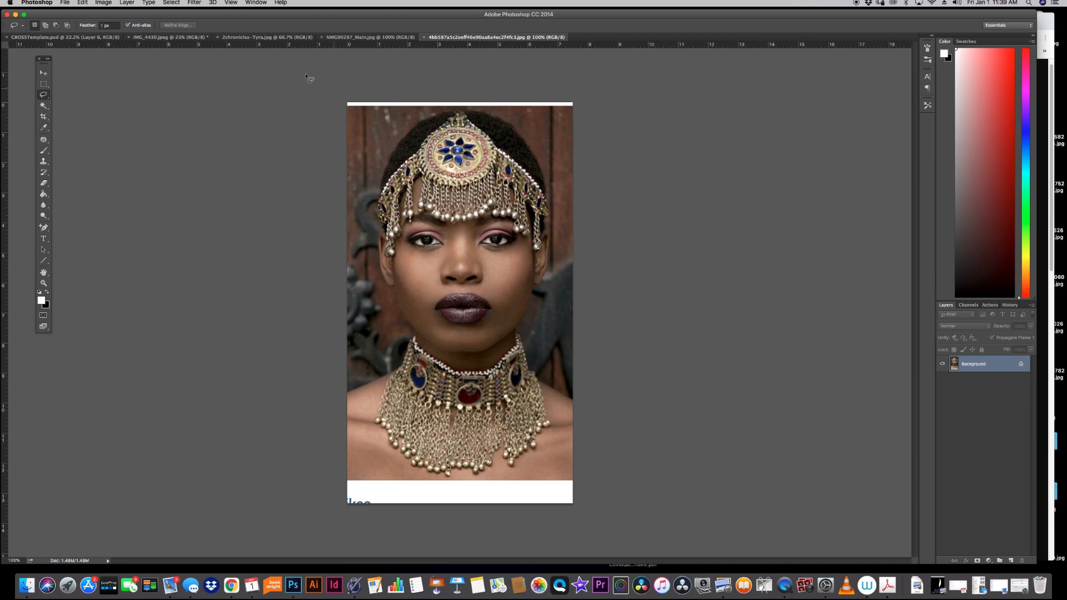
Step: Switch back to Chrome and review the "gold chain" image results and the full-size curb link chain picture
left_click(1049, 360)
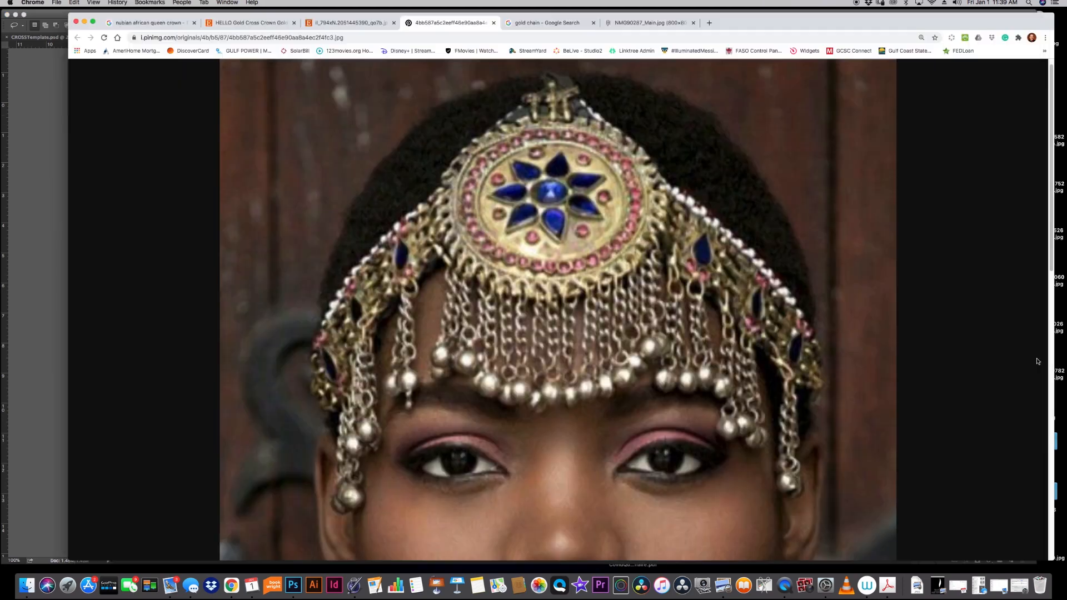
left_click(548, 22)
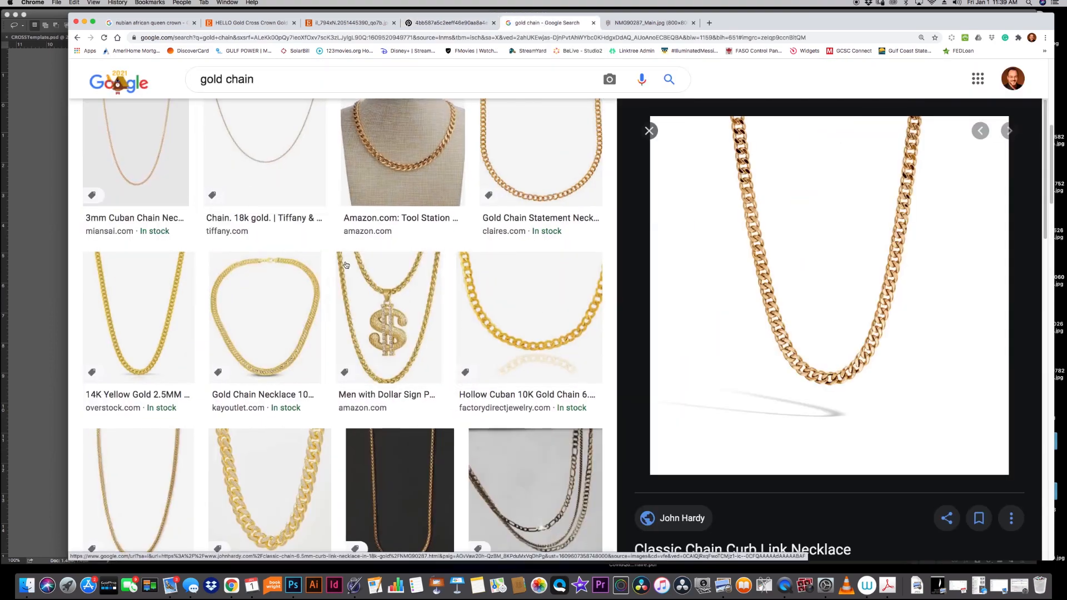
scroll(438, 287, "up", 3)
scroll(438, 287, "up", 3)
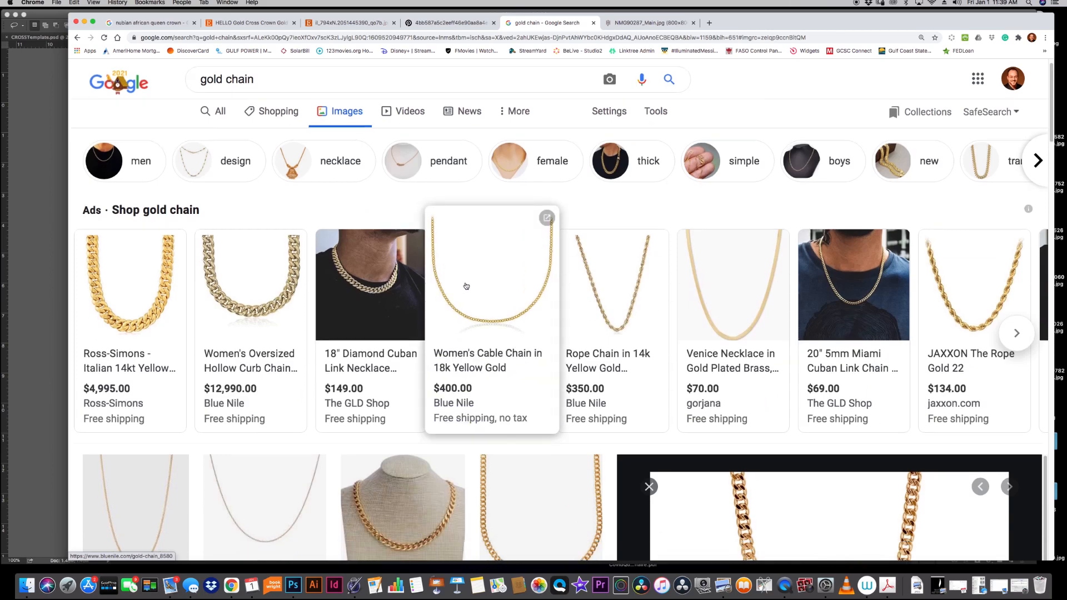
scroll(438, 287, "down", 6)
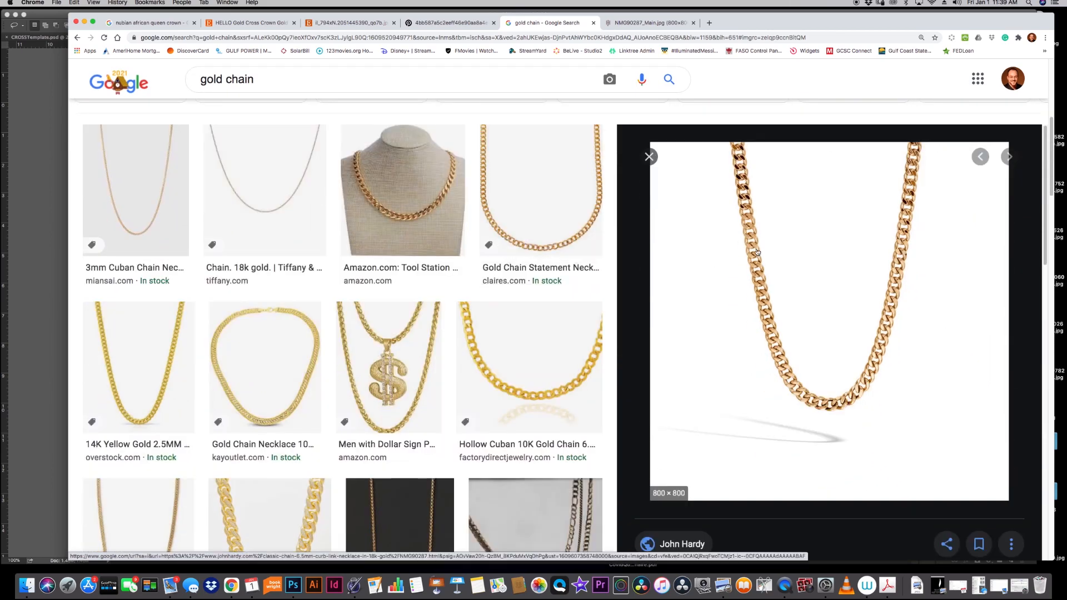
left_click(659, 23)
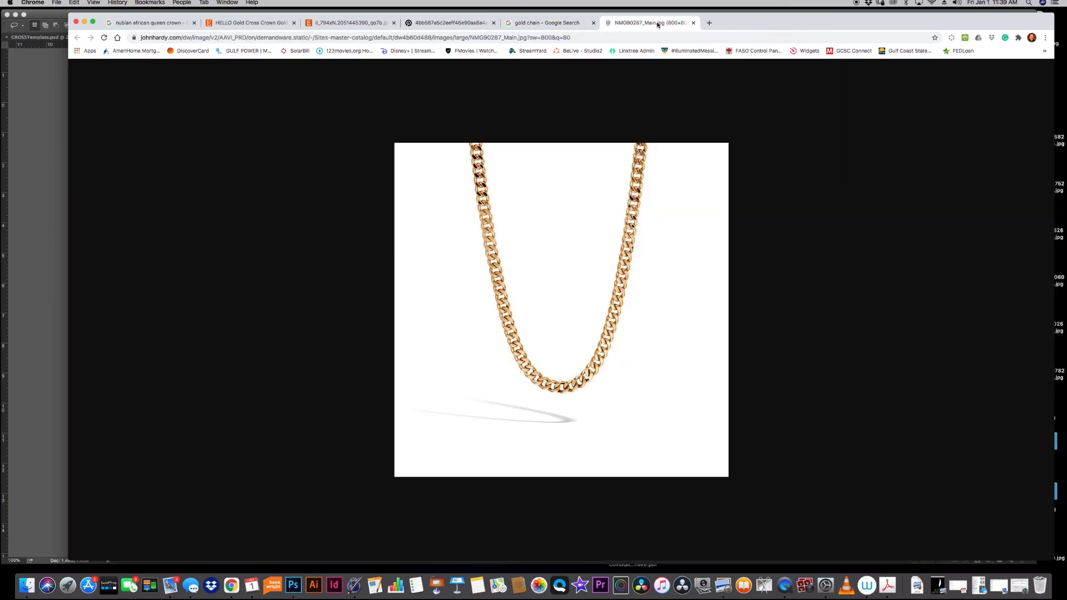
left_click(545, 23)
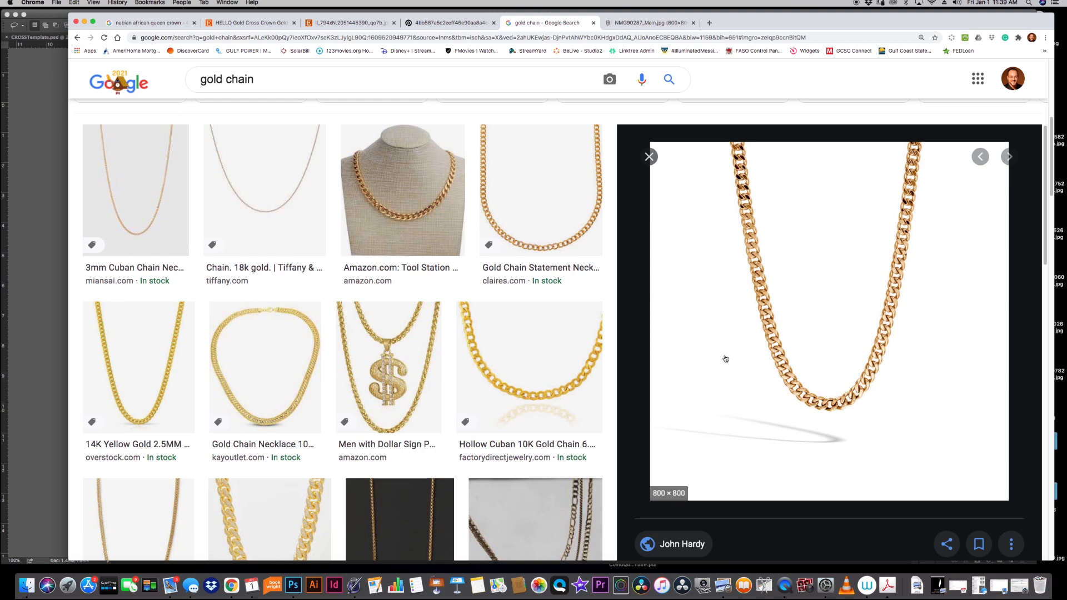
Step: Review the save, copy and open-image options for the gold chain search result and its full-size picture
right_click(719, 288)
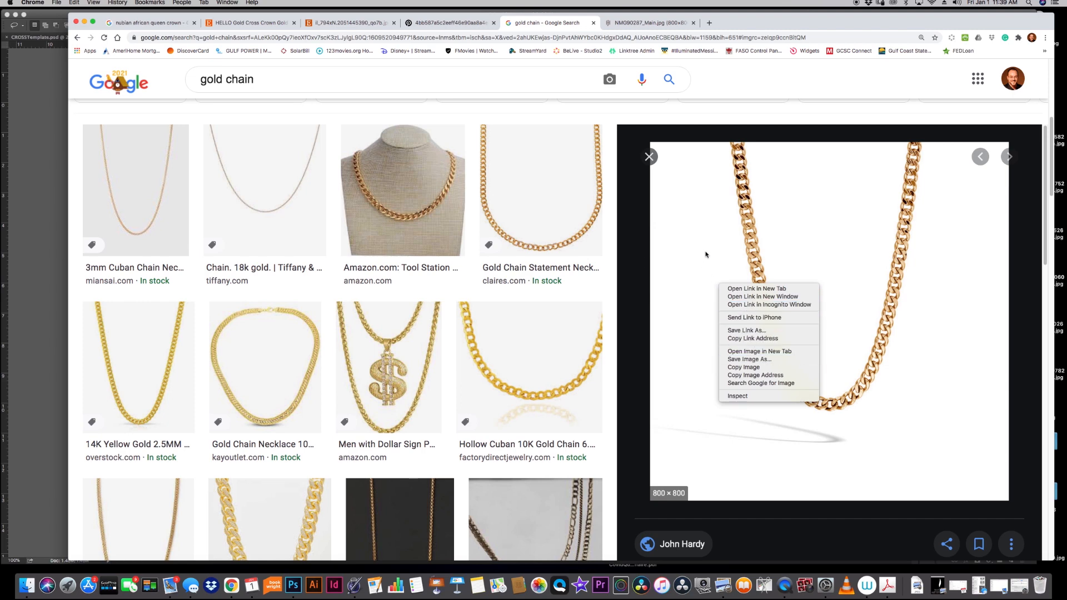
left_click(628, 257)
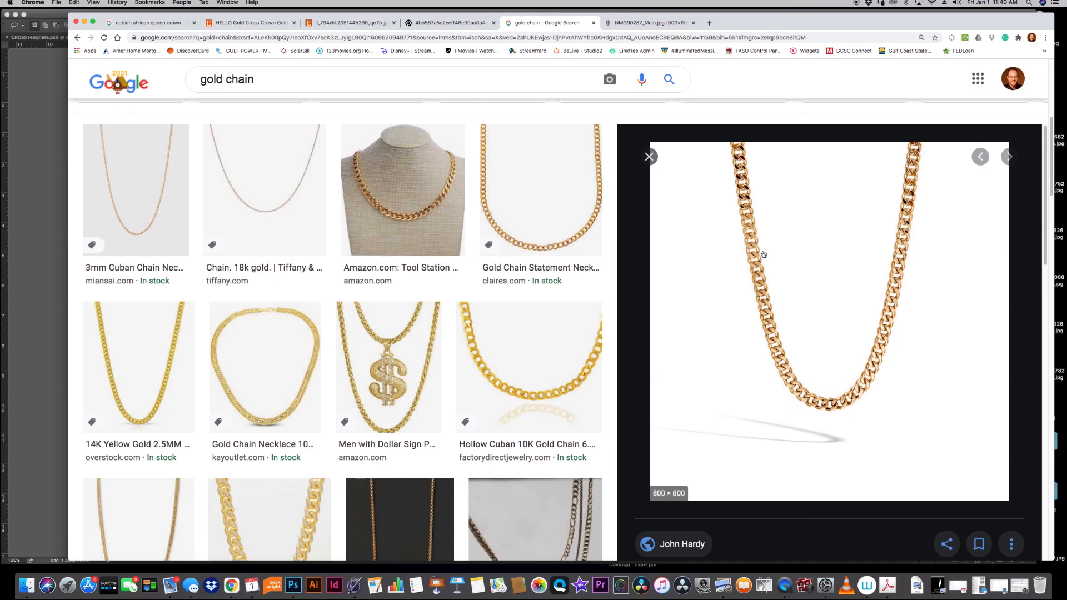
right_click(763, 253)
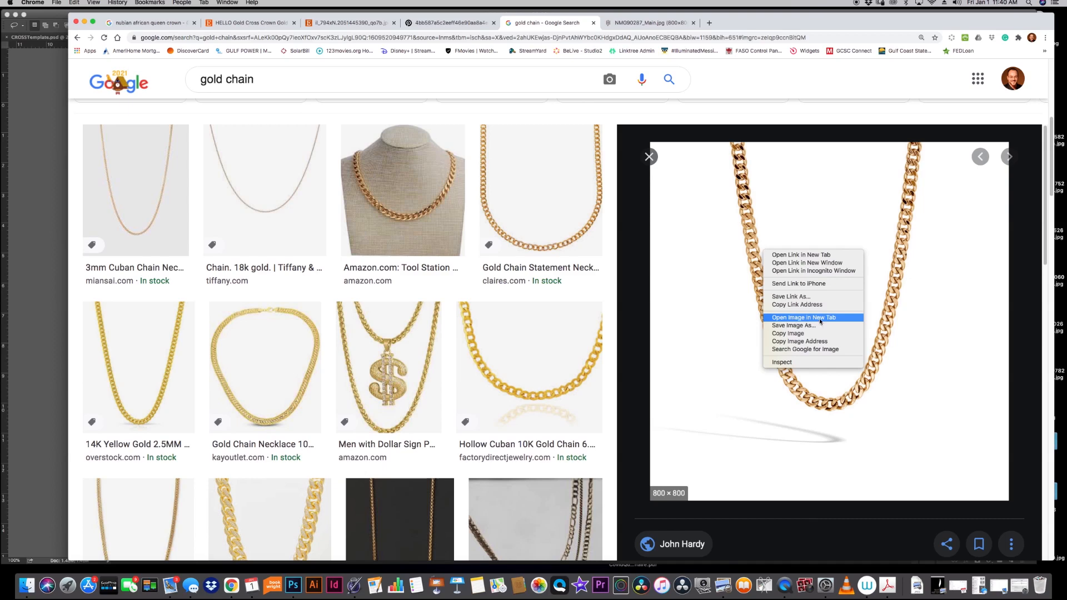
left_click(659, 26)
left_click(659, 26)
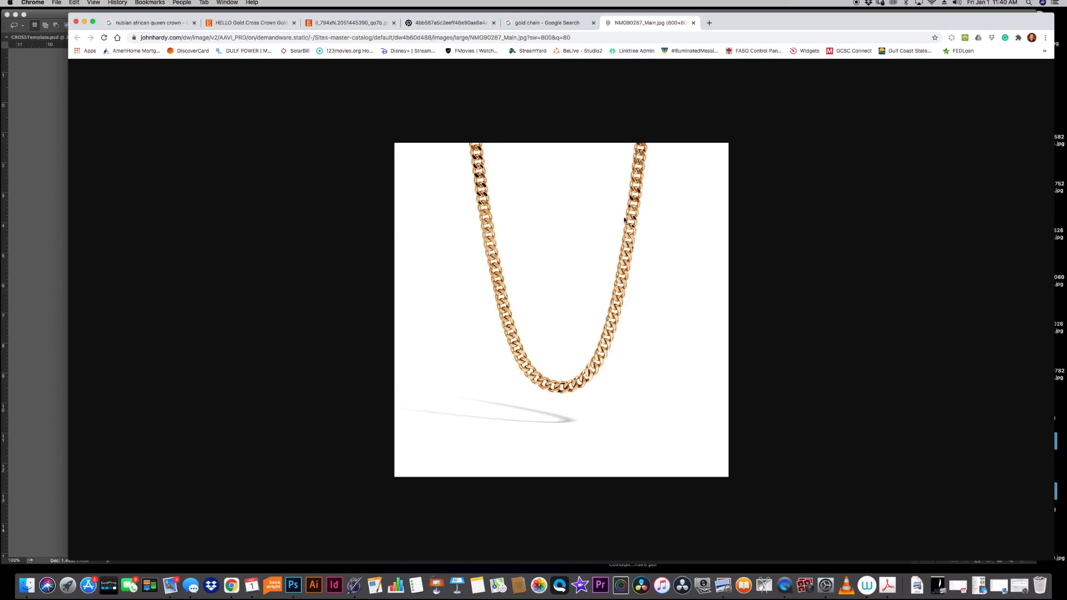
right_click(547, 228)
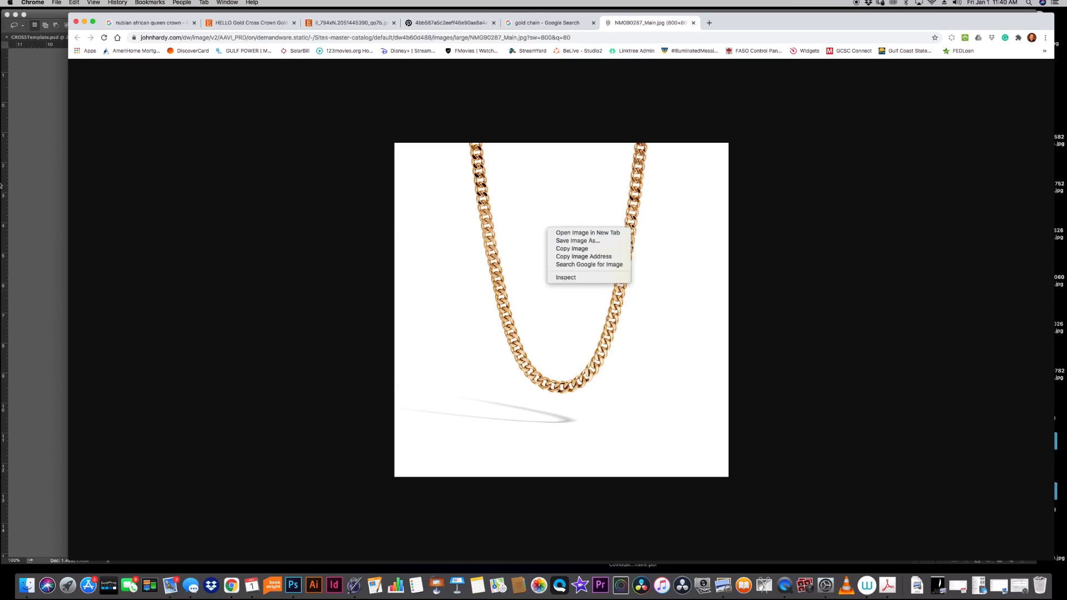
Step: Switch to Photoshop and review the open gold chain, original portrait, cropped portrait and jewelled headdress images
left_click(41, 186)
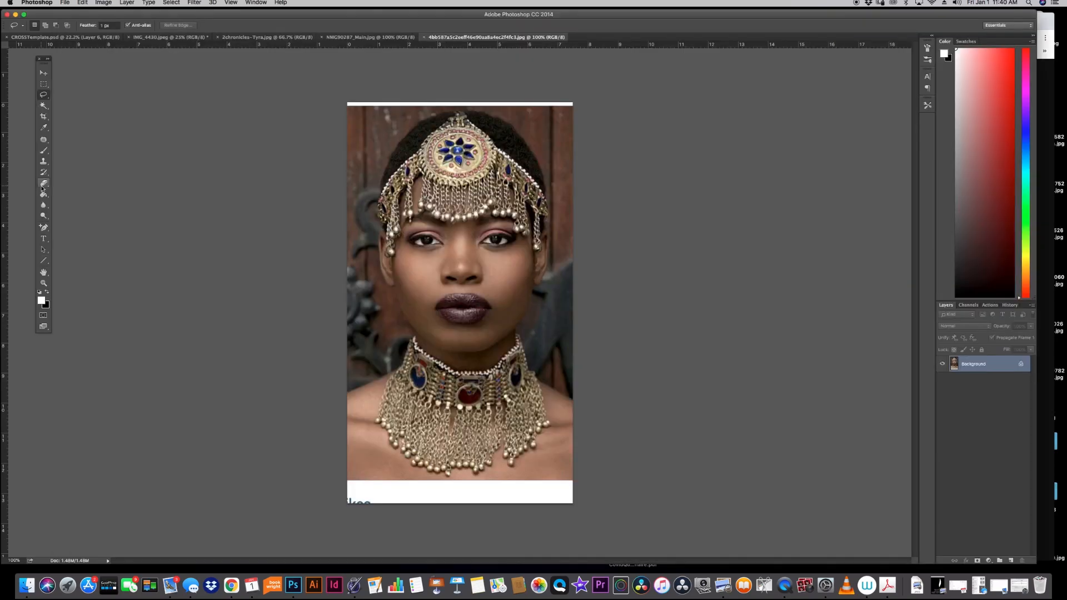
left_click(384, 37)
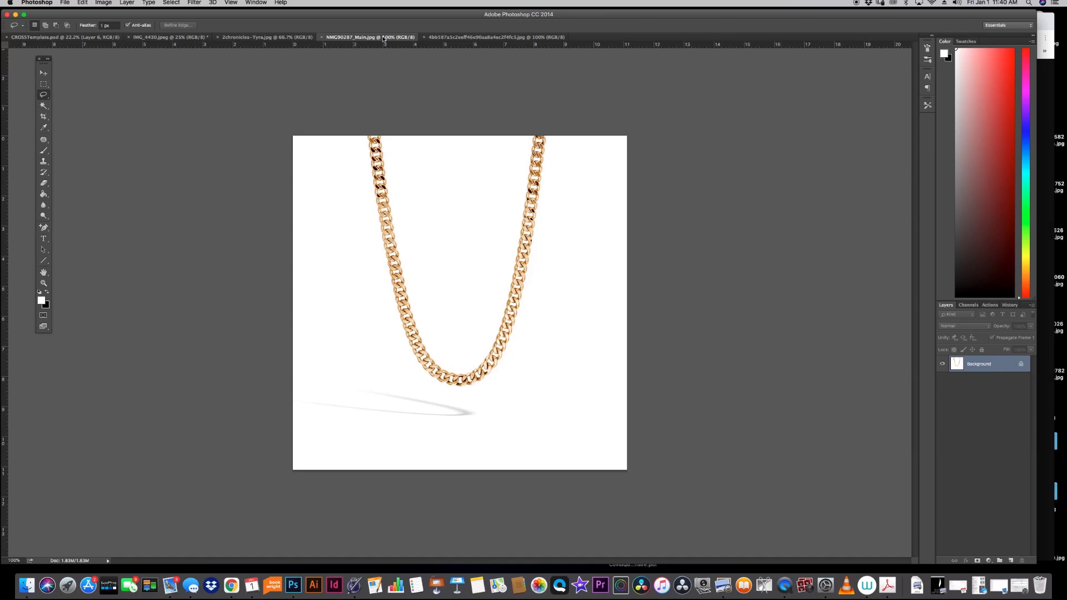
left_click(186, 37)
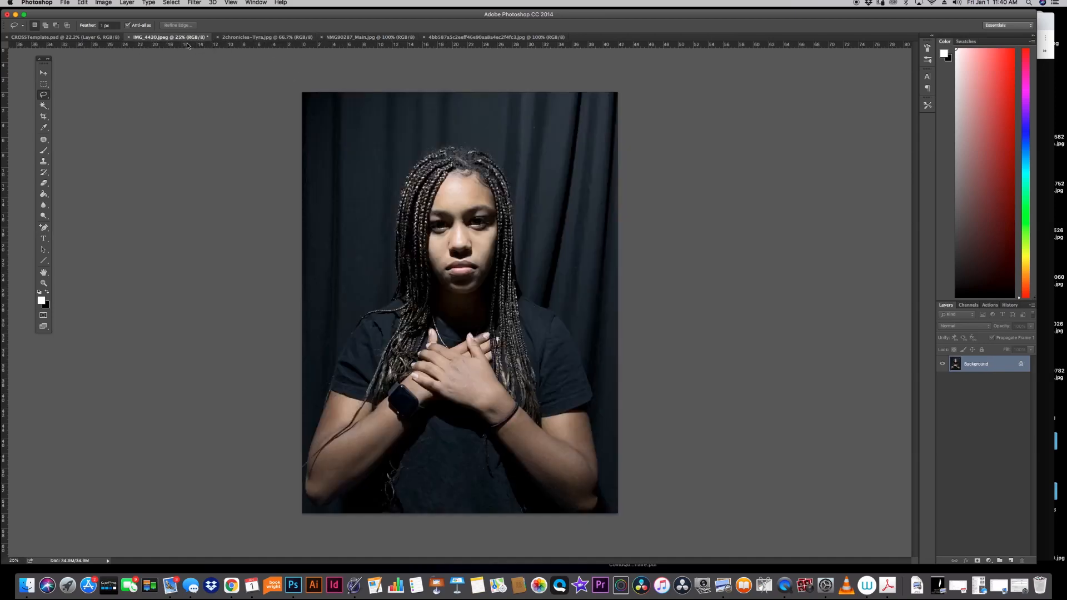
left_click(250, 39)
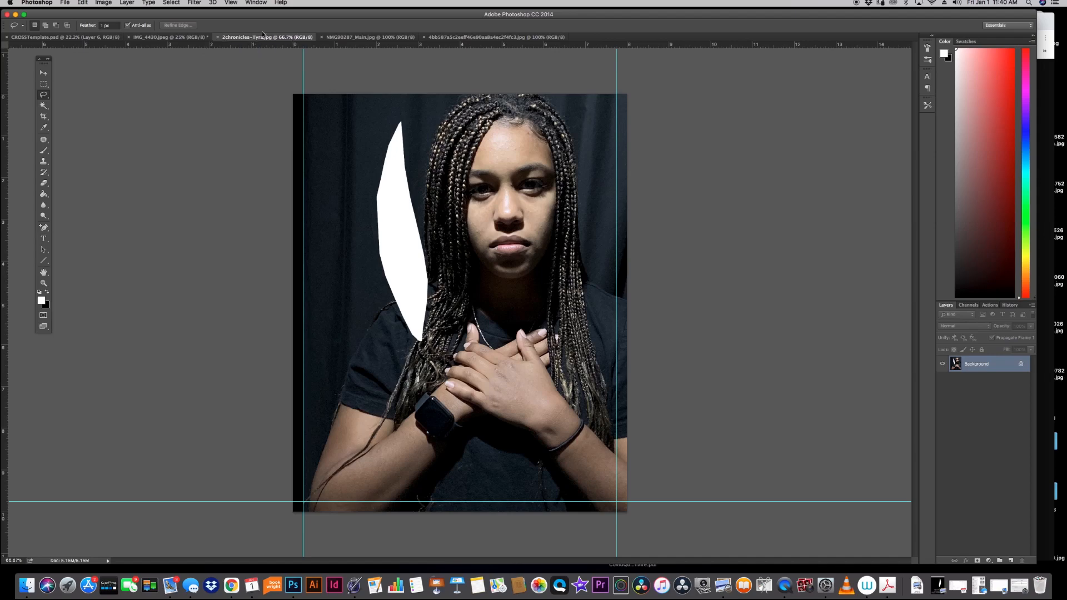
left_click(372, 38)
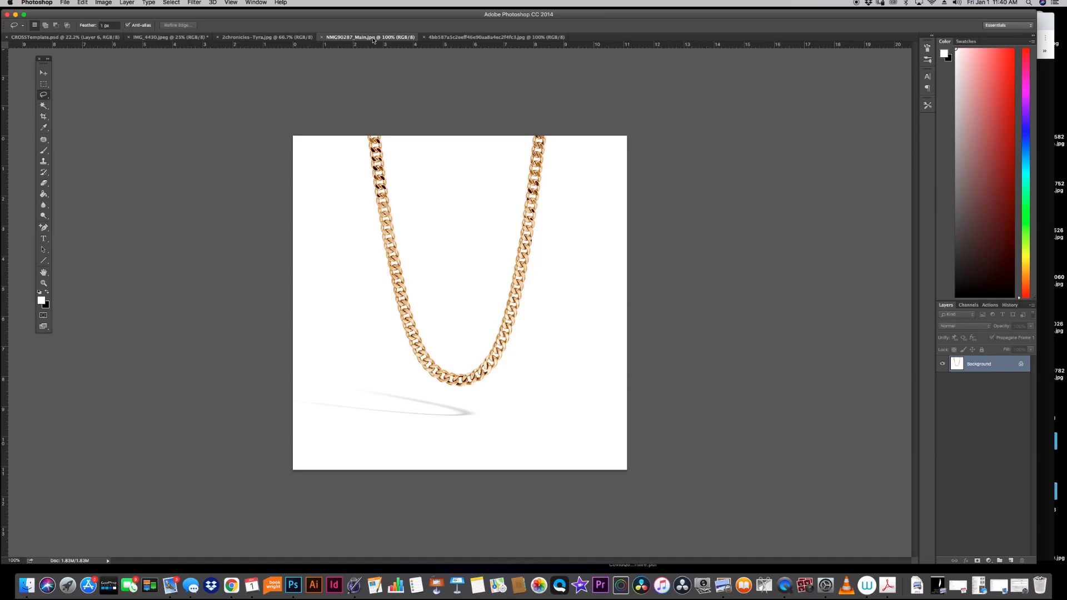
left_click(481, 39)
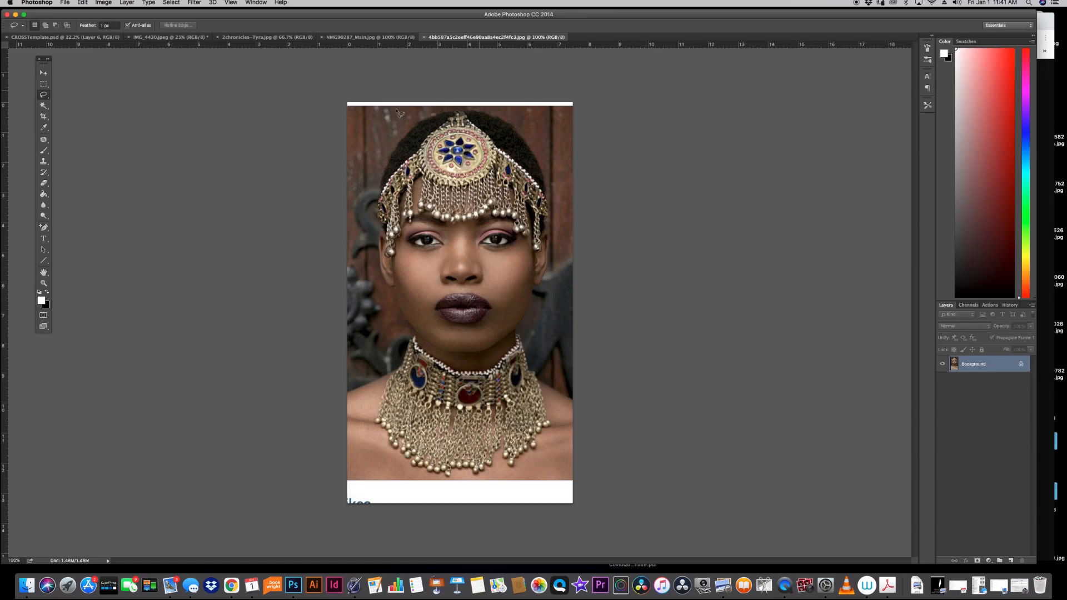
Step: Zoom in on the jewelled headdress and outline it with the Lasso tool, following its chains and hanging beads
left_click(43, 283)
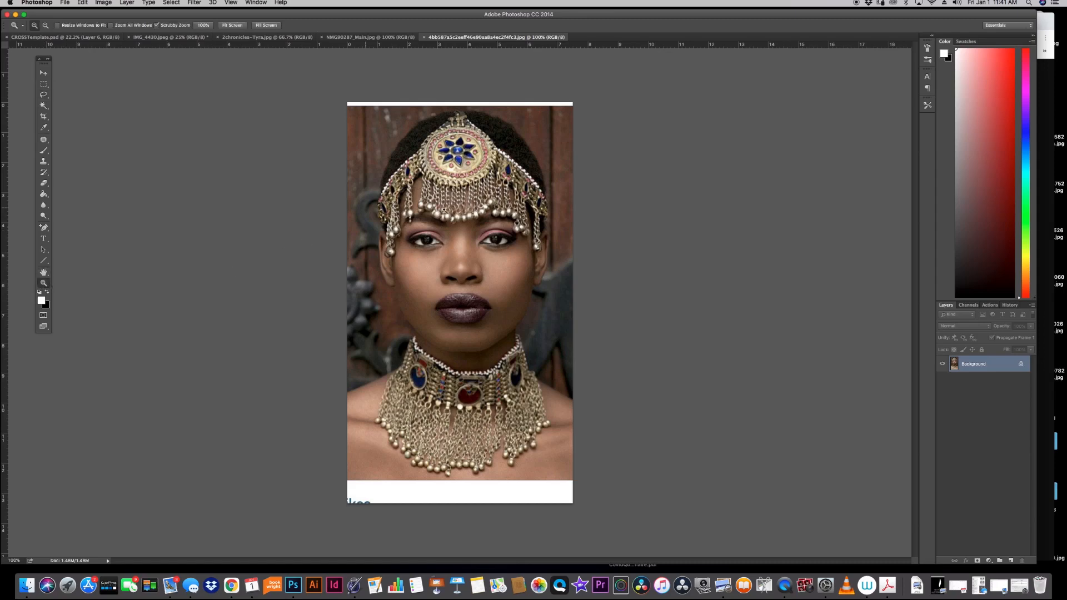
left_click_drag(466, 161, 506, 197)
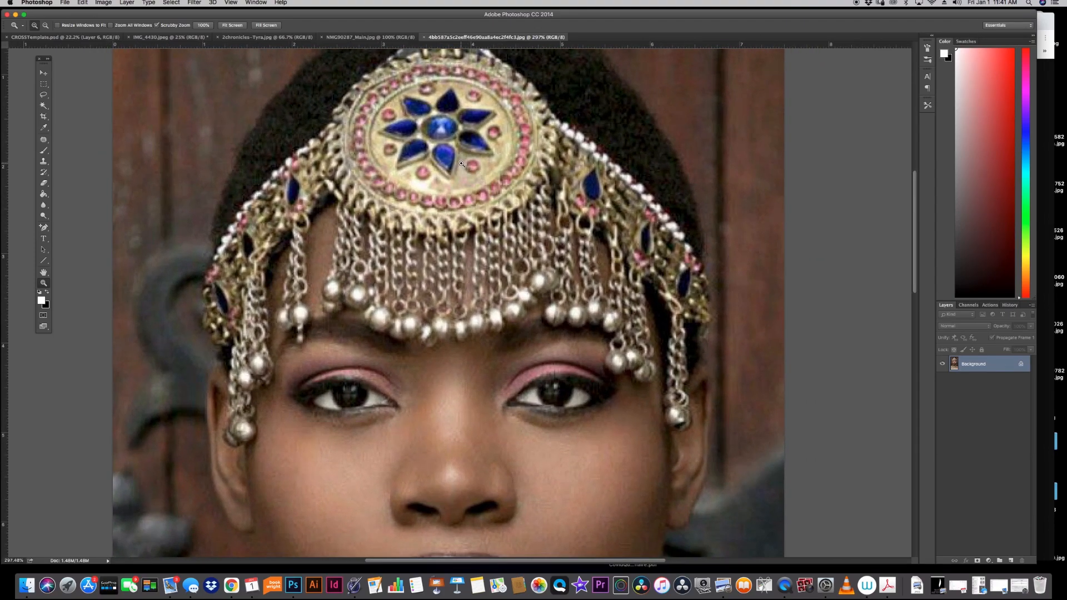
left_click_drag(457, 153, 450, 216)
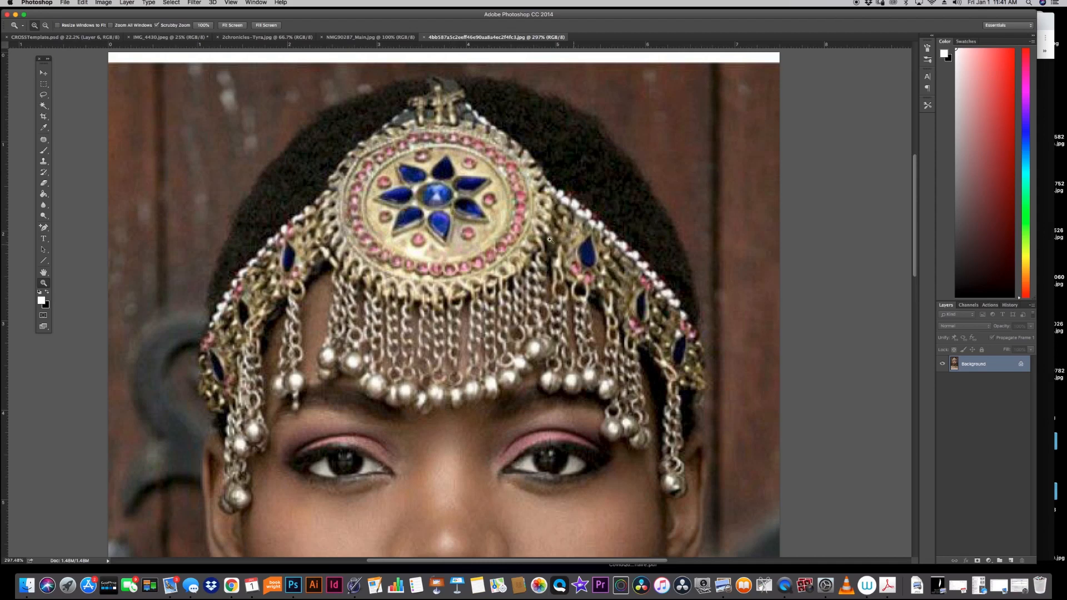
left_click(44, 96)
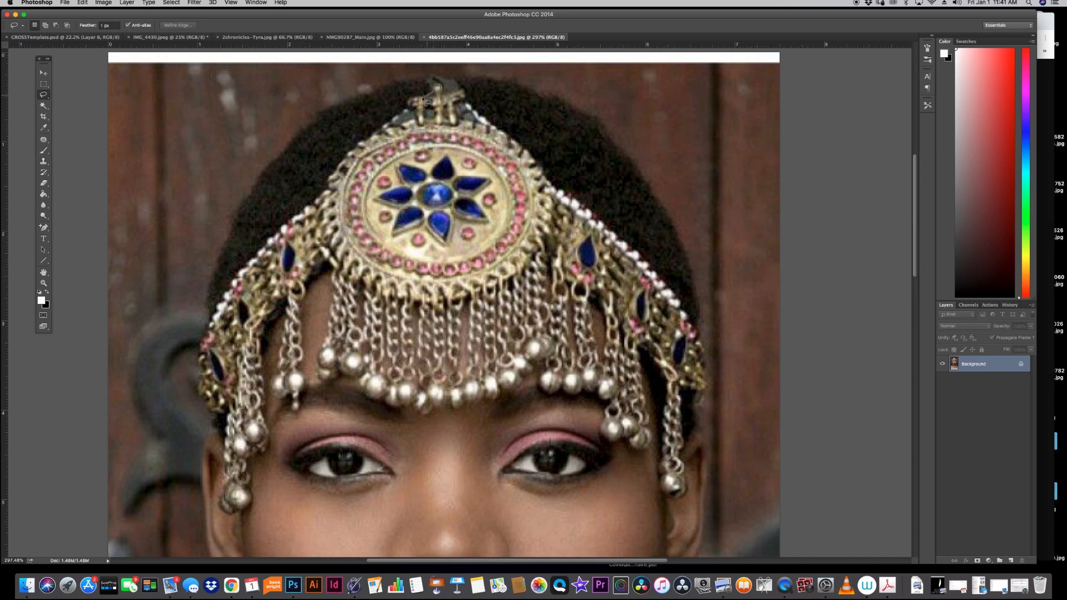
mouse_move(409, 108)
left_mouse_down()
mouse_move(361, 142)
mouse_move(213, 316)
mouse_move(201, 373)
mouse_move(207, 403)
mouse_move(229, 420)
mouse_move(225, 511)
mouse_move(250, 508)
mouse_move(268, 423)
mouse_move(262, 342)
mouse_move(287, 300)
mouse_move(283, 364)
mouse_move(299, 403)
mouse_move(321, 272)
mouse_move(328, 324)
left_mouse_up()
mouse_move(342, 378)
left_mouse_down()
mouse_move(364, 395)
mouse_move(390, 405)
mouse_move(472, 405)
mouse_move(546, 373)
mouse_move(561, 396)
mouse_move(586, 395)
mouse_move(603, 429)
mouse_move(648, 451)
mouse_move(640, 349)
mouse_move(666, 405)
mouse_move(664, 481)
mouse_move(691, 492)
mouse_move(684, 412)
mouse_move(709, 377)
mouse_move(701, 340)
mouse_move(637, 254)
mouse_move(455, 91)
left_mouse_up()
left_click_drag(456, 91, 439, 87)
right_click(604, 408)
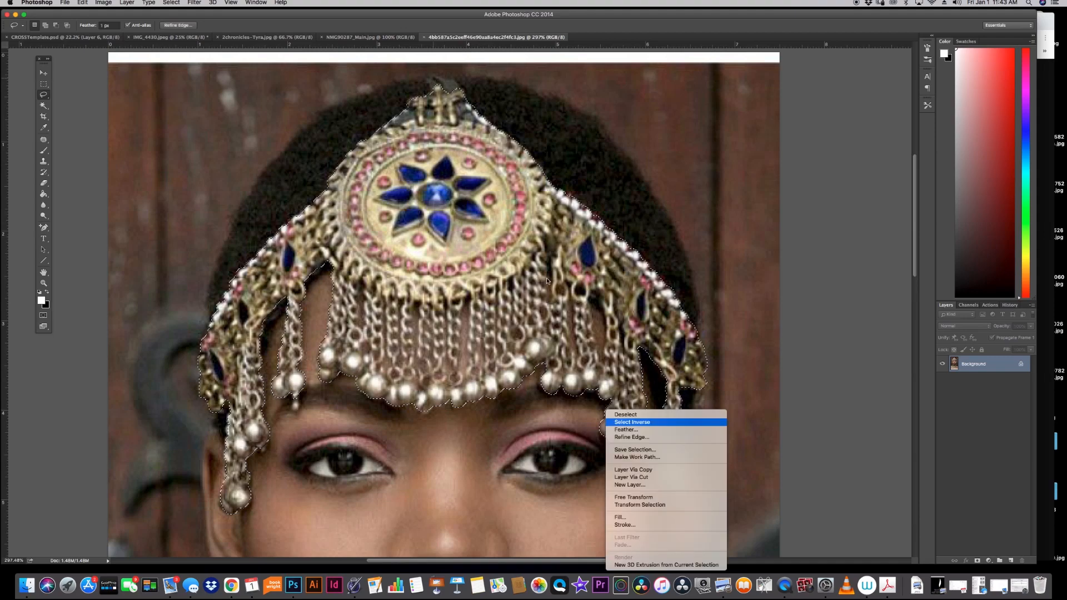
left_click(598, 313)
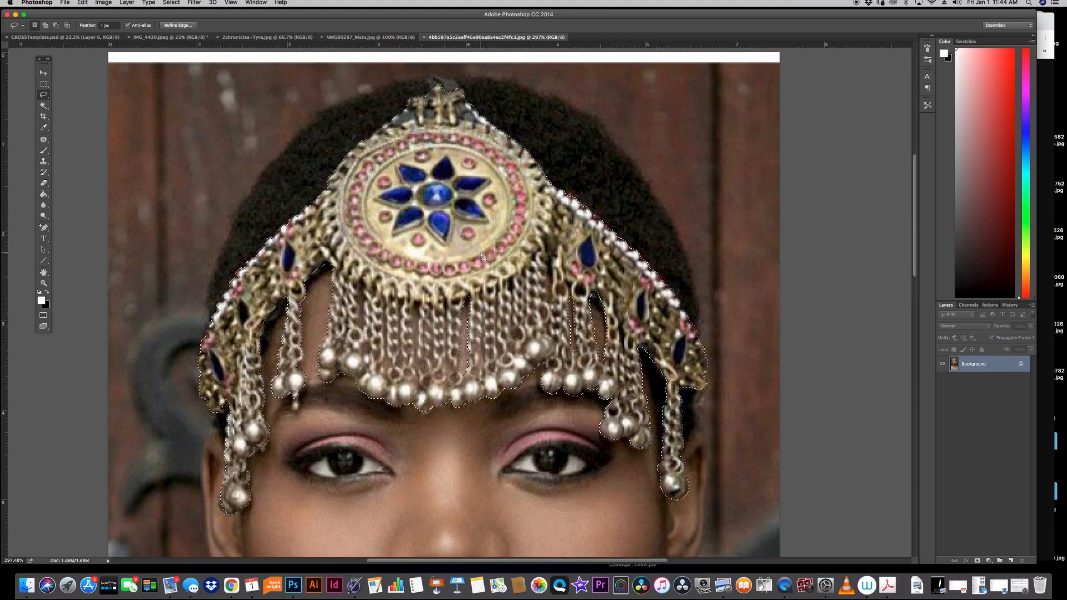
Step: Copy the selected headdress and paste it into the cropped portrait document with the white curved shape
left_click(82, 2)
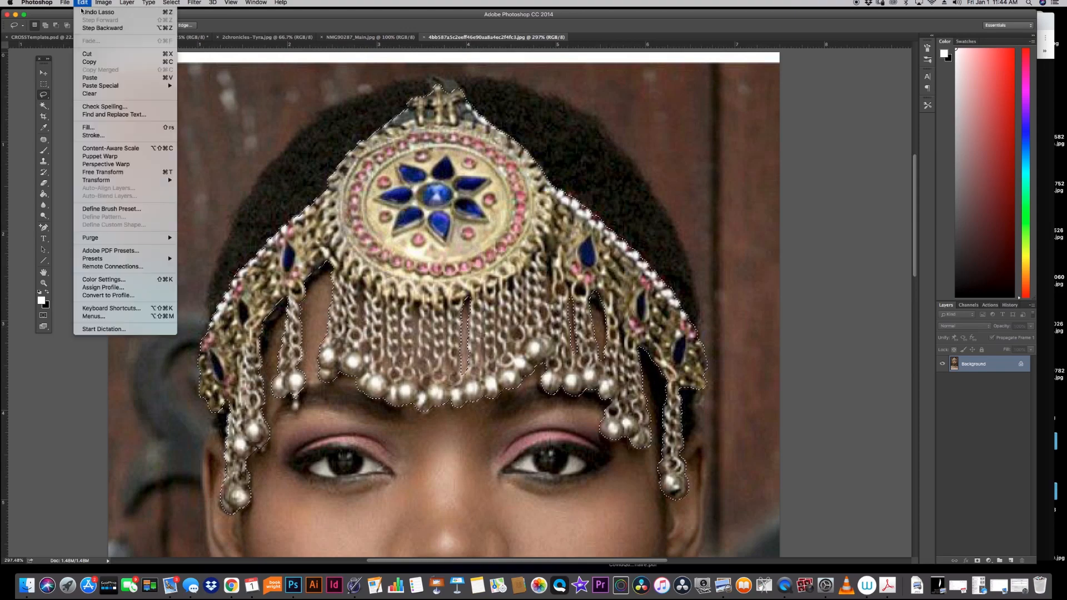
left_click(90, 62)
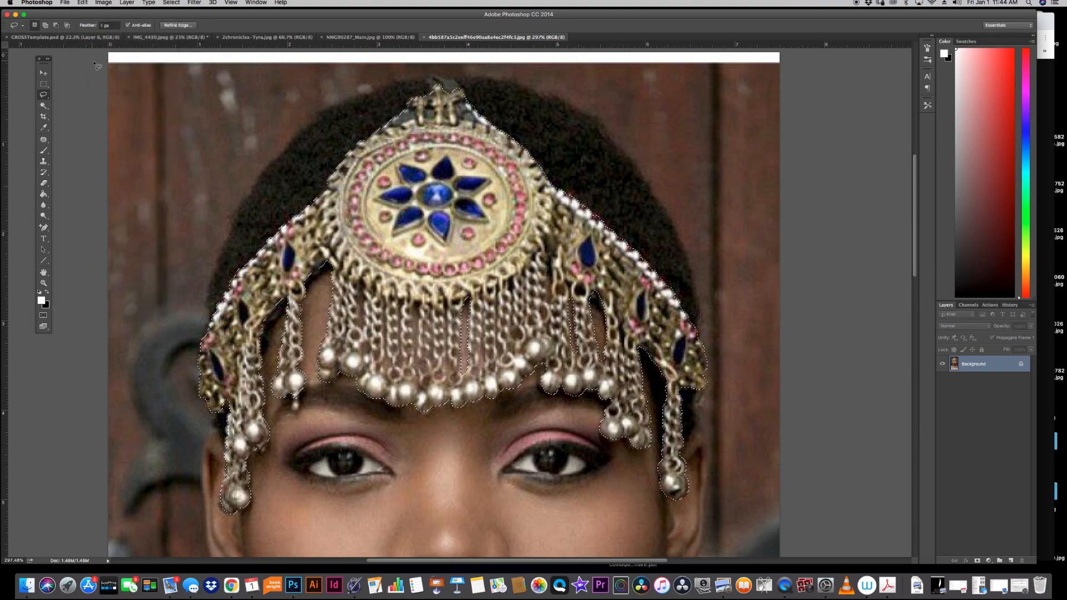
left_click(284, 37)
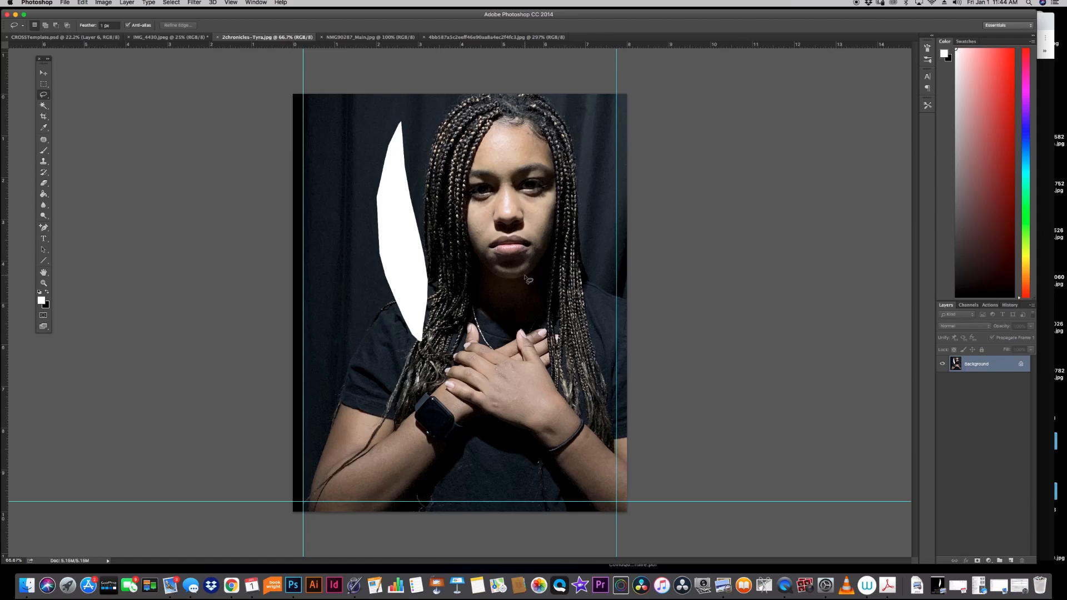
left_click(83, 2)
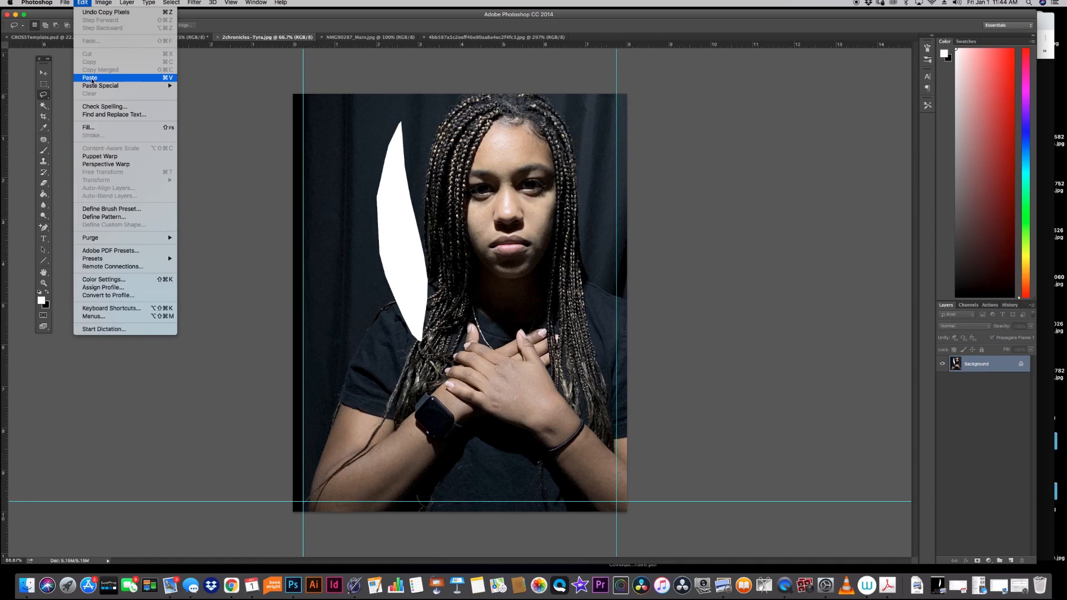
left_click(92, 78)
Step: Activate the Move tool and rename the pasted headdress layer as Headress
left_click(44, 73)
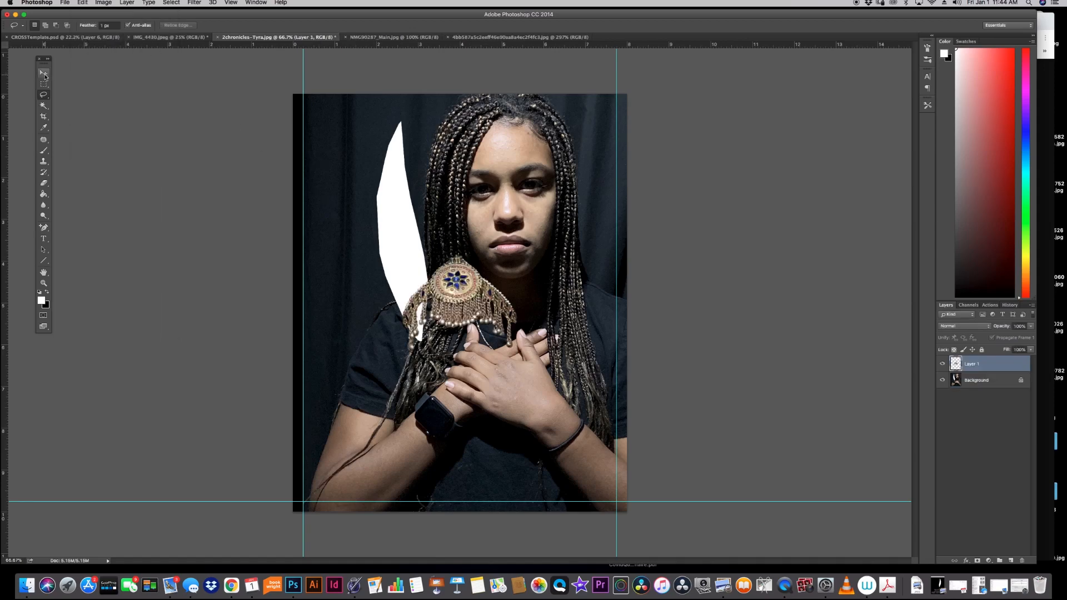
double_click(971, 365)
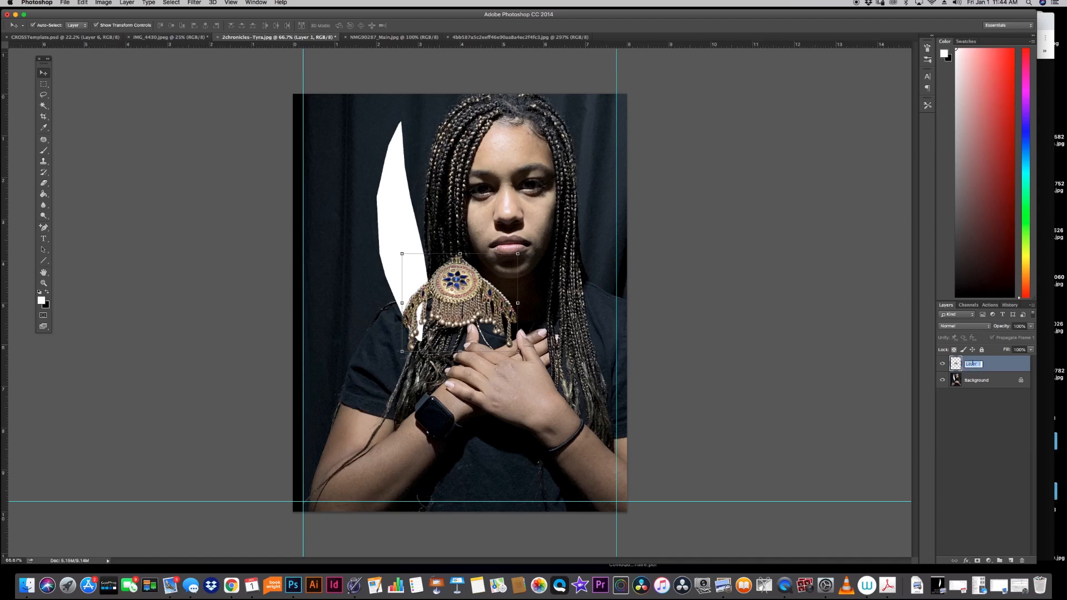
type("Headress")
key("Return")
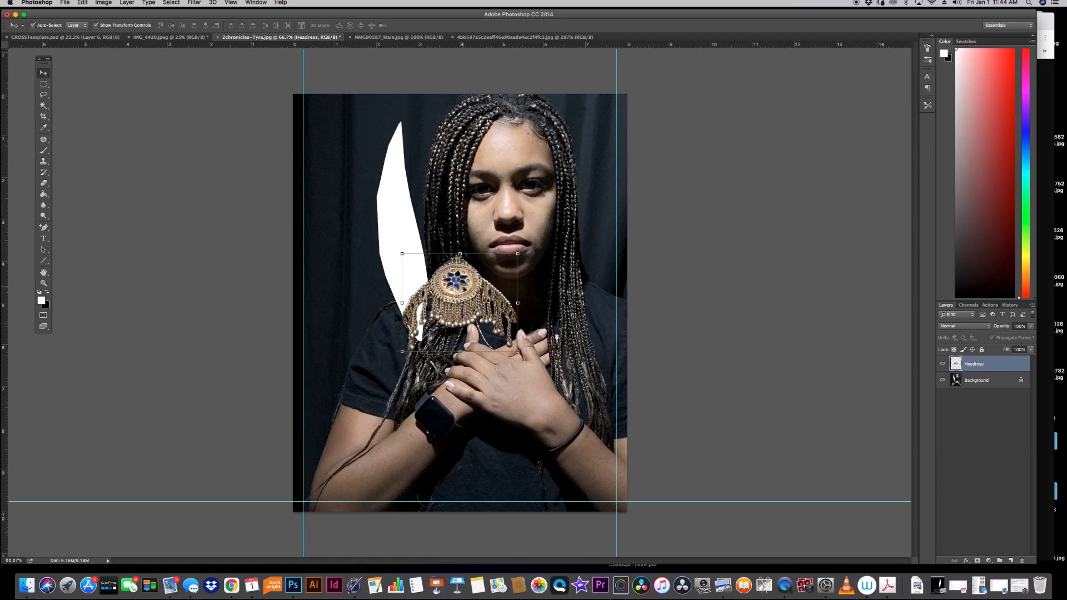
Step: Move the headdress onto the woman's head, placing its medallion above her forehead at the hairline
left_click_drag(456, 281, 492, 157)
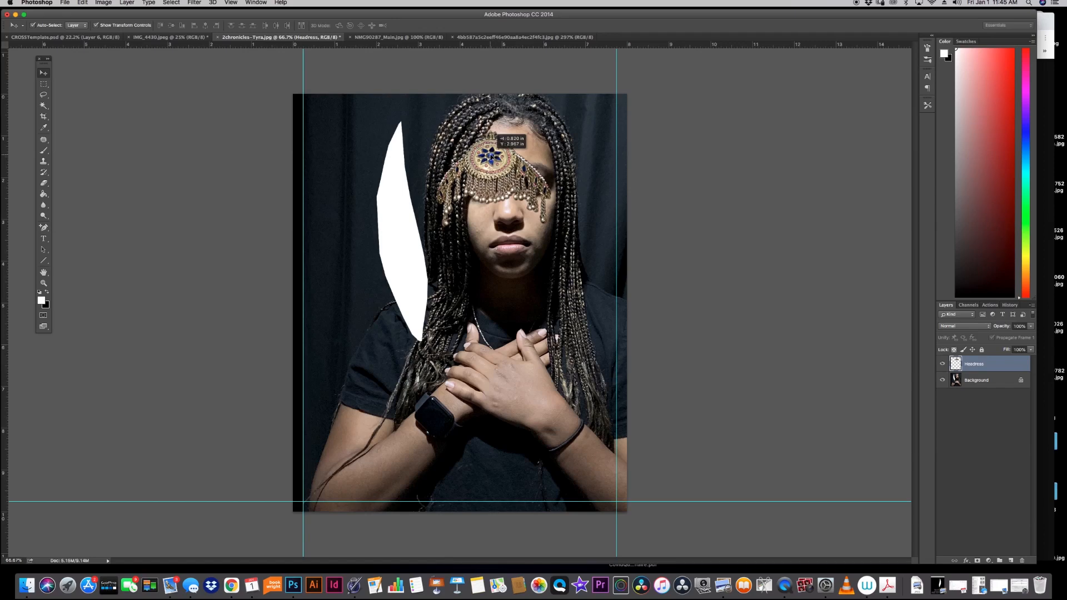
left_click_drag(492, 156, 394, 191)
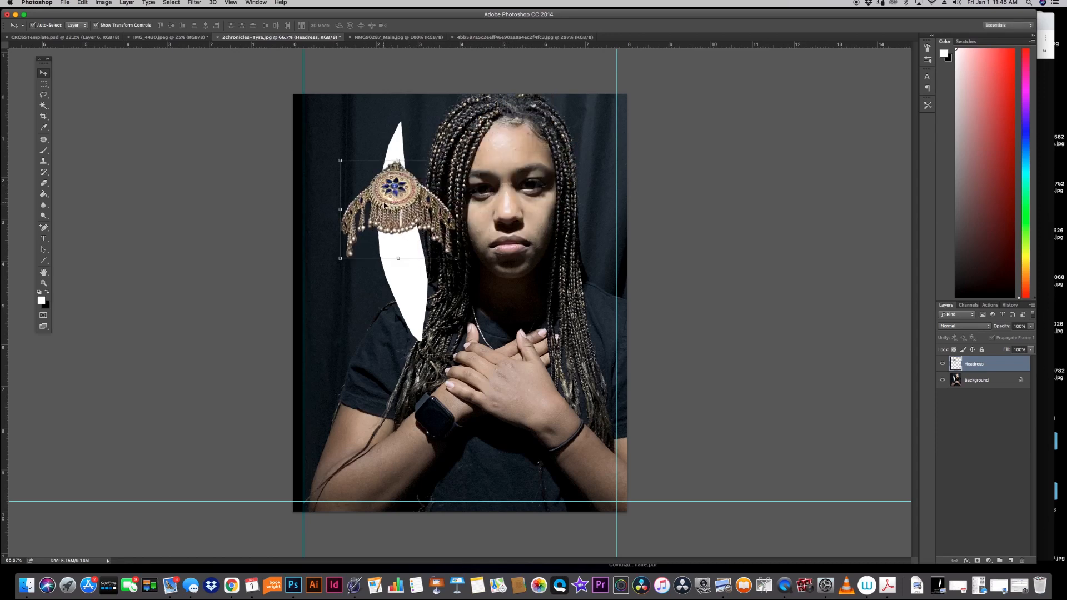
left_click_drag(392, 205, 503, 131)
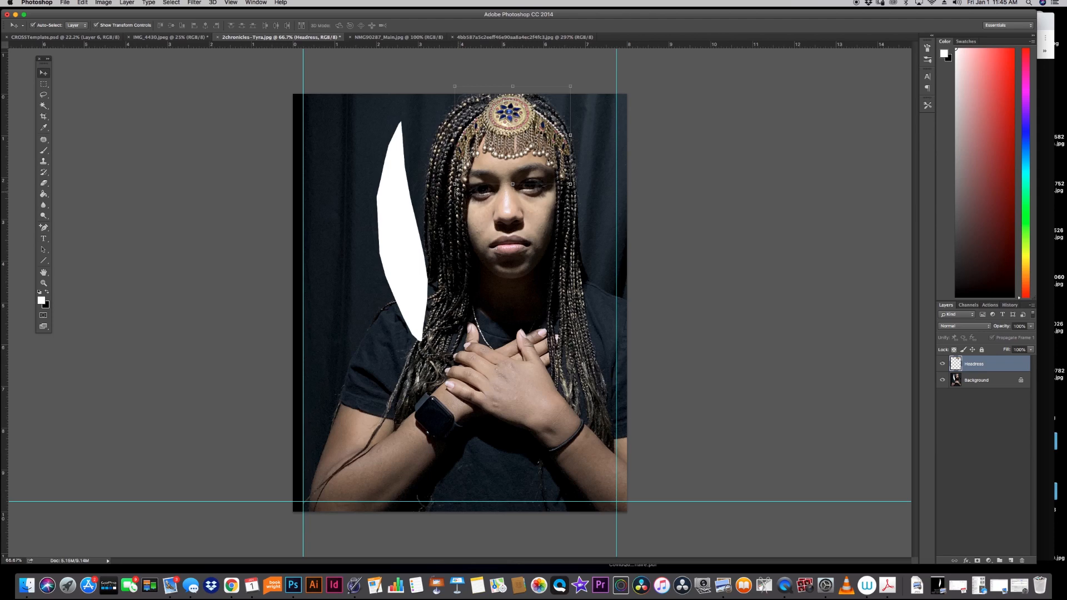
mouse_move(507, 118)
left_mouse_down()
mouse_move(482, 128)
mouse_move(508, 124)
mouse_move(498, 129)
left_mouse_up()
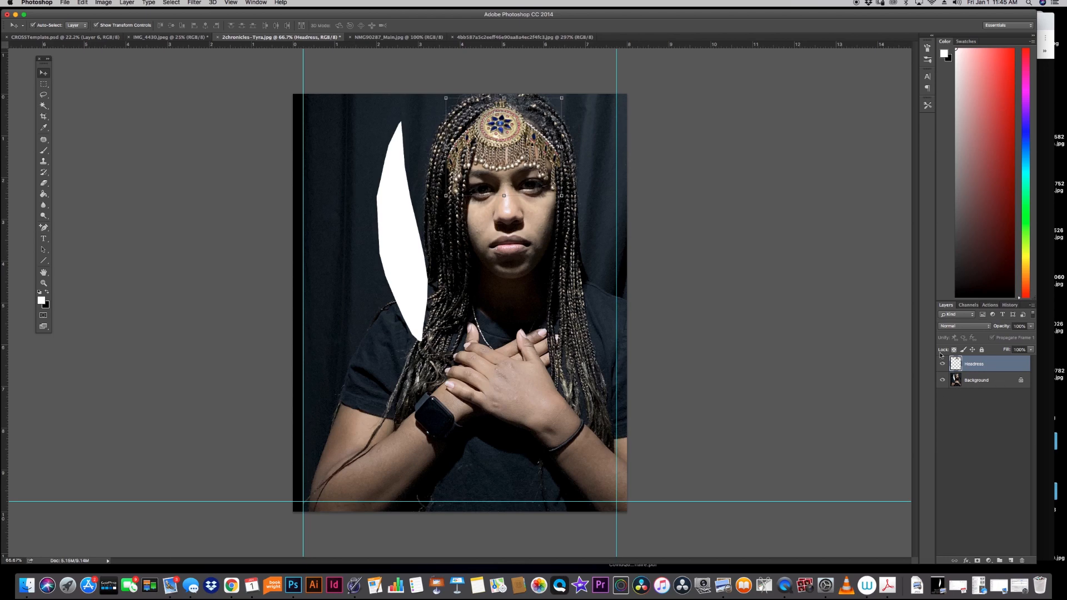
Step: Reselect the headdress layer and shift it slightly higher so its medallion sits near the top of her head
left_click(509, 305)
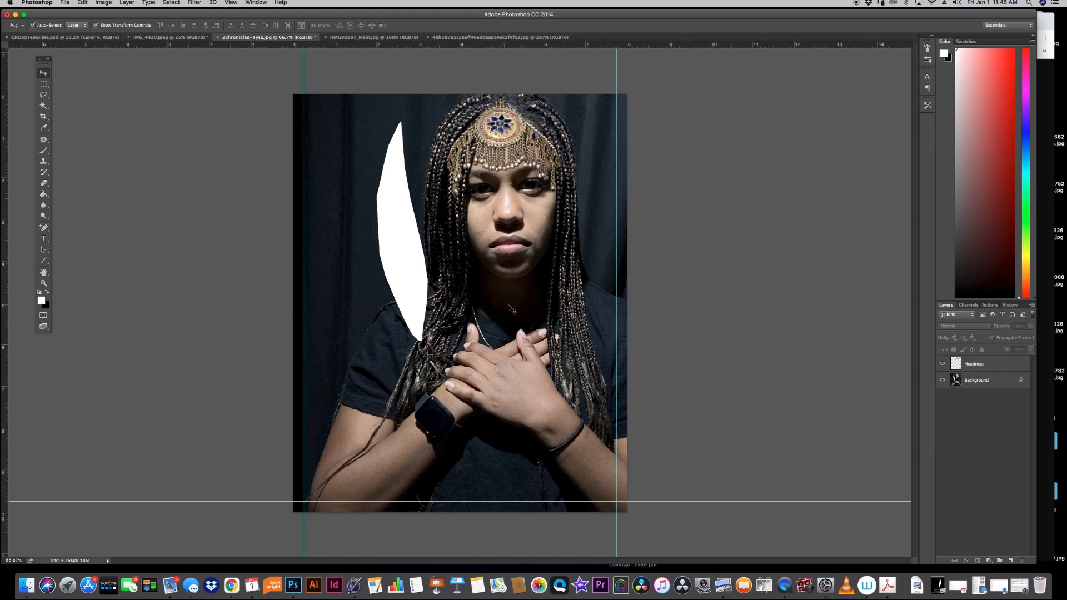
left_click(994, 382)
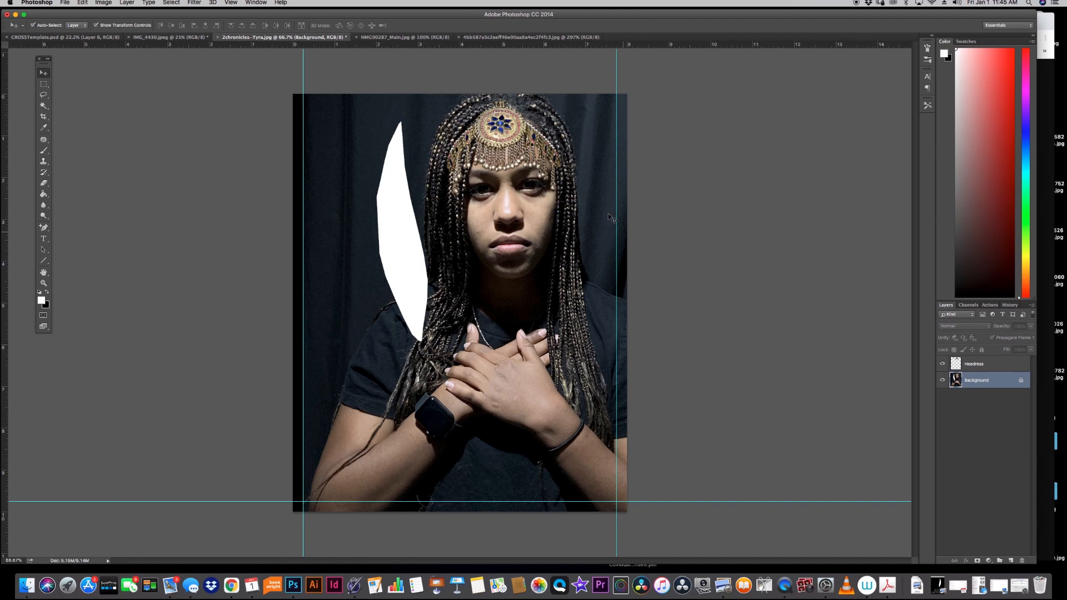
left_click(514, 129)
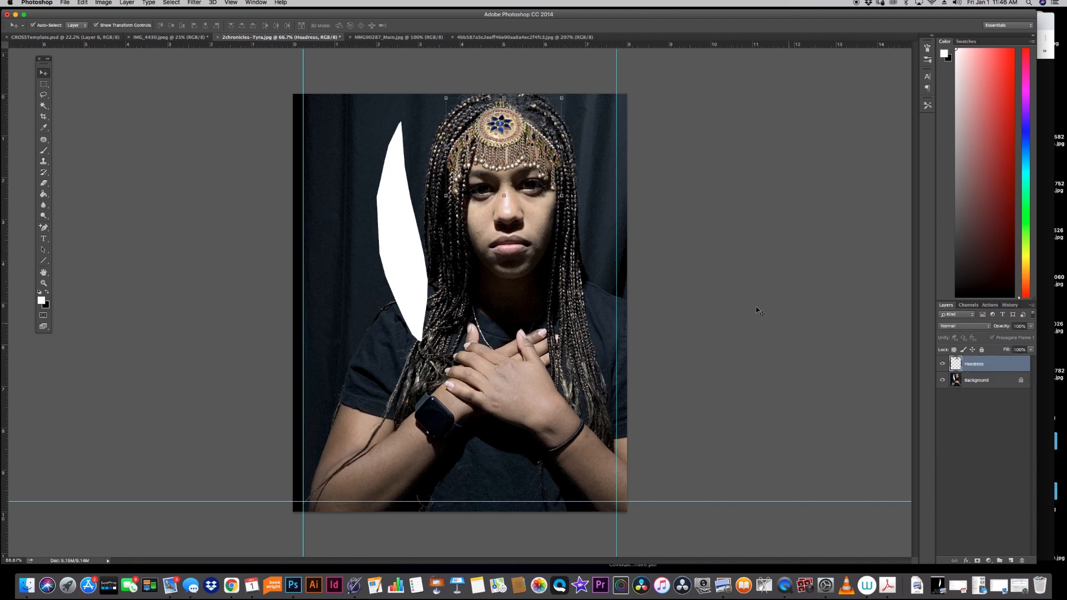
mouse_move(515, 130)
left_mouse_down()
mouse_move(502, 142)
mouse_move(521, 132)
mouse_move(520, 117)
left_mouse_up()
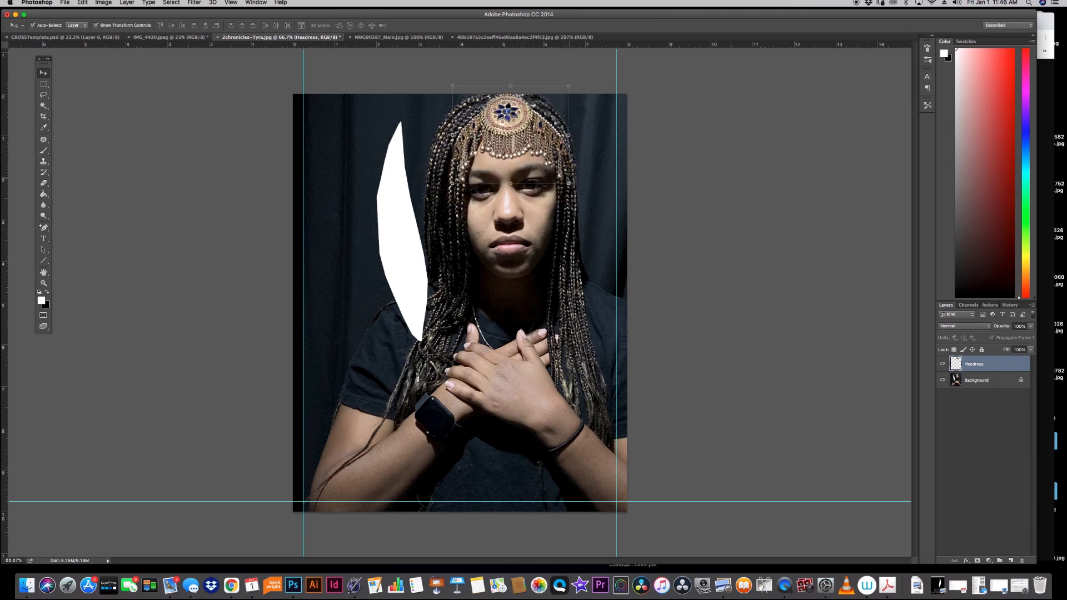
mouse_move(505, 120)
left_mouse_down()
mouse_move(502, 112)
mouse_move(524, 178)
mouse_move(506, 113)
left_mouse_up()
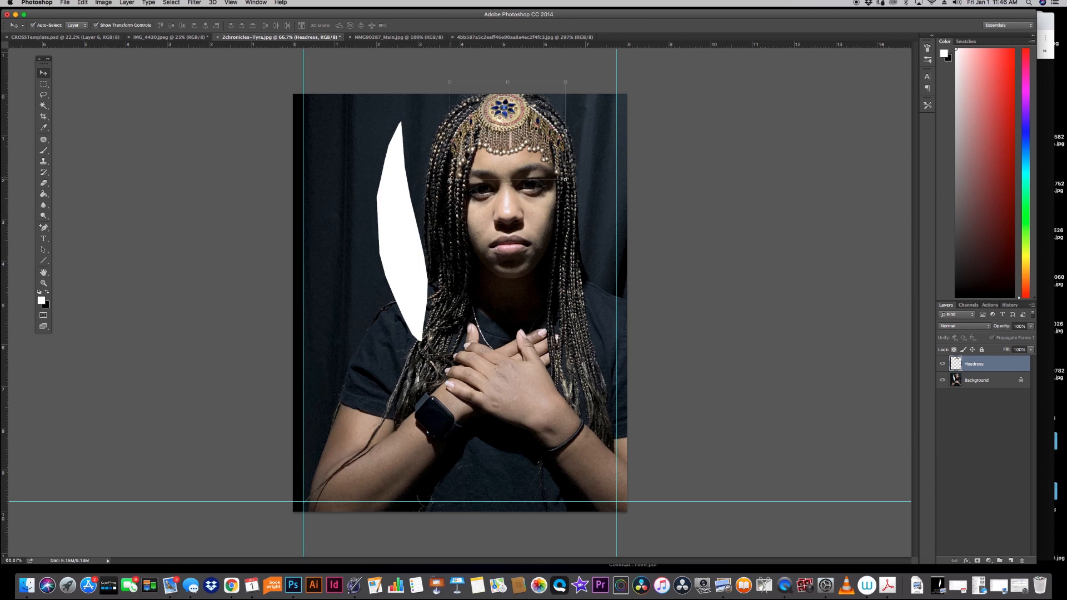
Step: Enlarge the headdress proportionally to about 130% so it spans the width of the woman's hair
left_click_drag(450, 181, 407, 162)
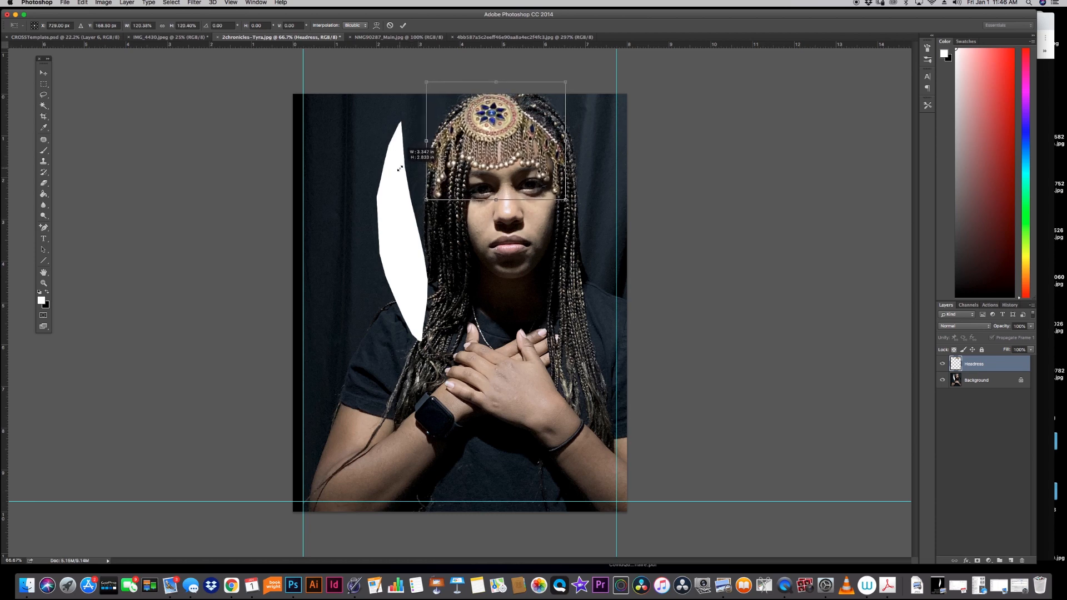
left_click_drag(400, 168, 400, 169)
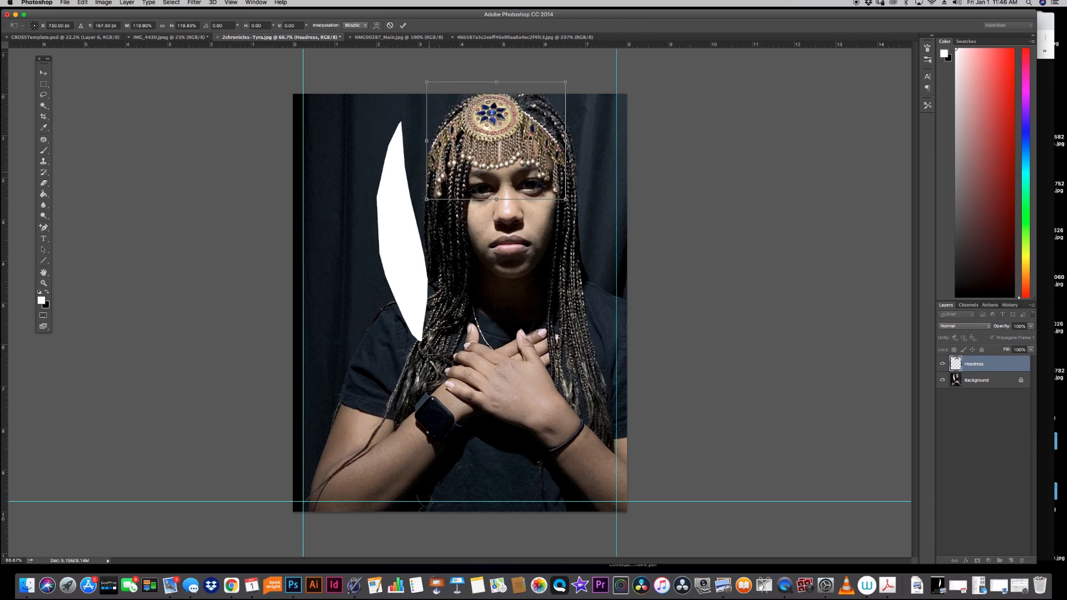
left_click_drag(566, 199, 569, 202)
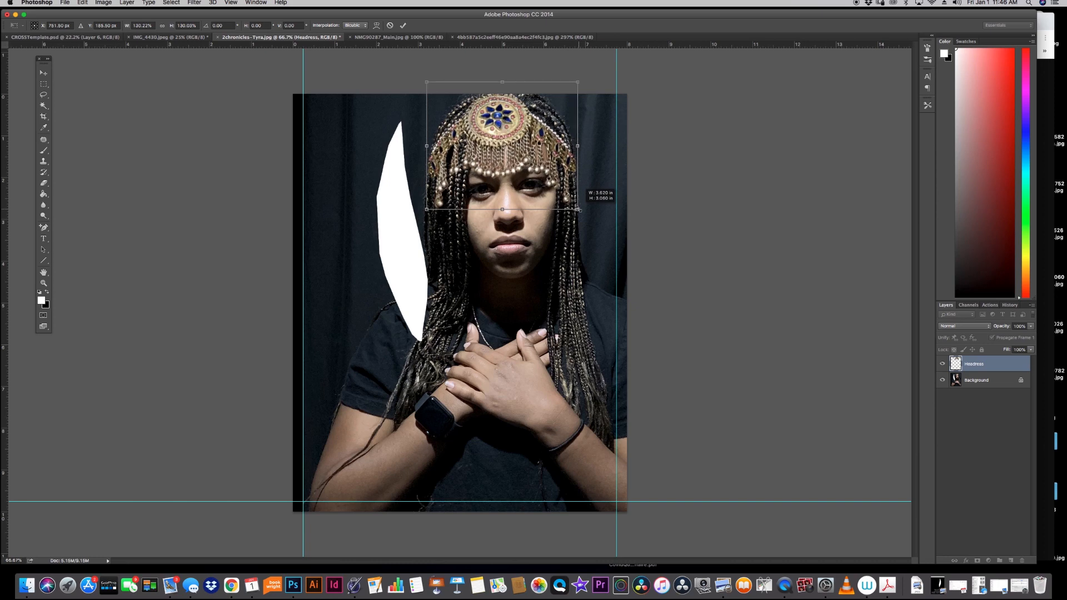
Step: Reposition the enlarged headdress so its medallion sits centred at the top of her head and the beads hang across her forehead
left_click_drag(499, 135, 496, 139)
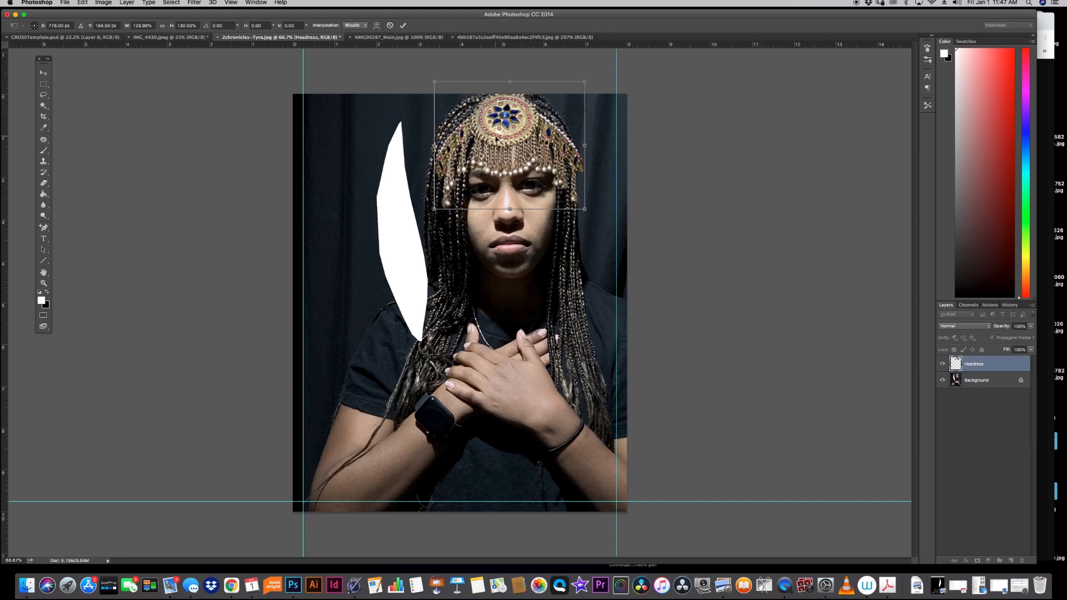
left_click_drag(507, 133, 509, 119)
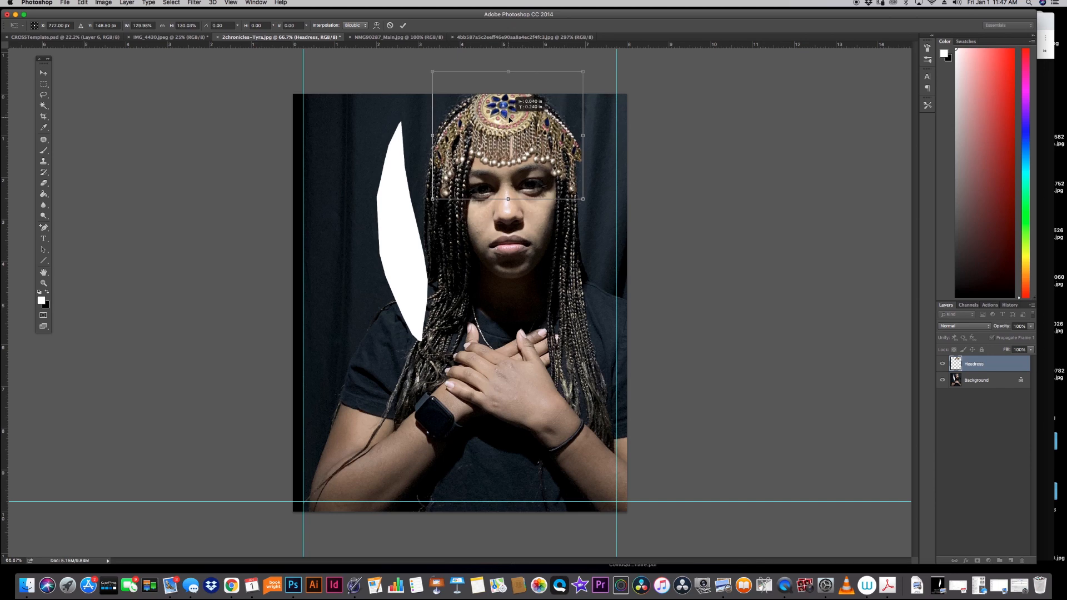
left_click_drag(510, 119, 510, 118)
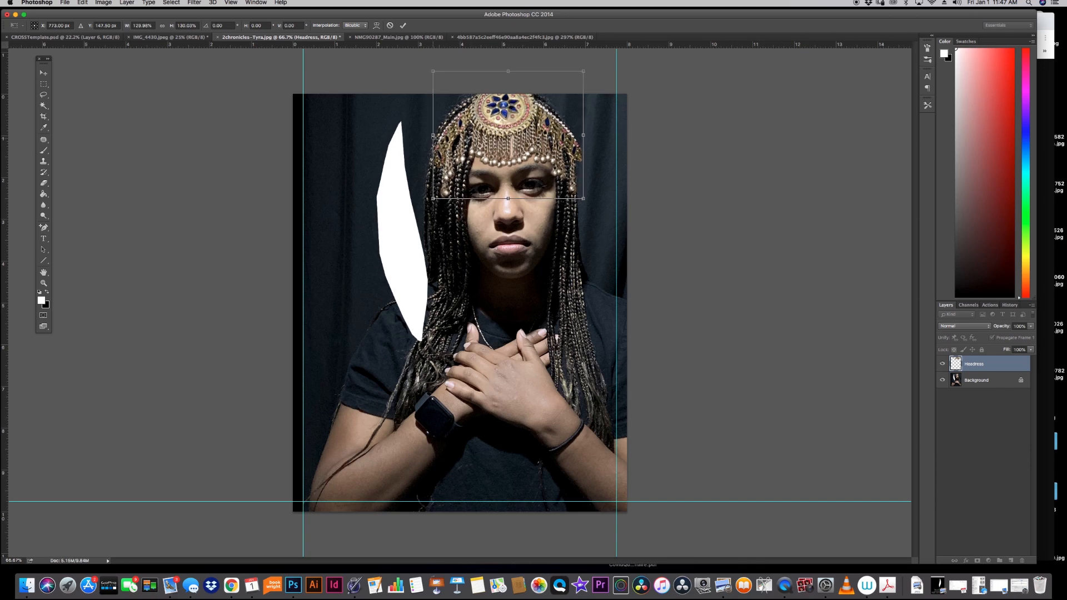
left_click_drag(510, 124, 514, 115)
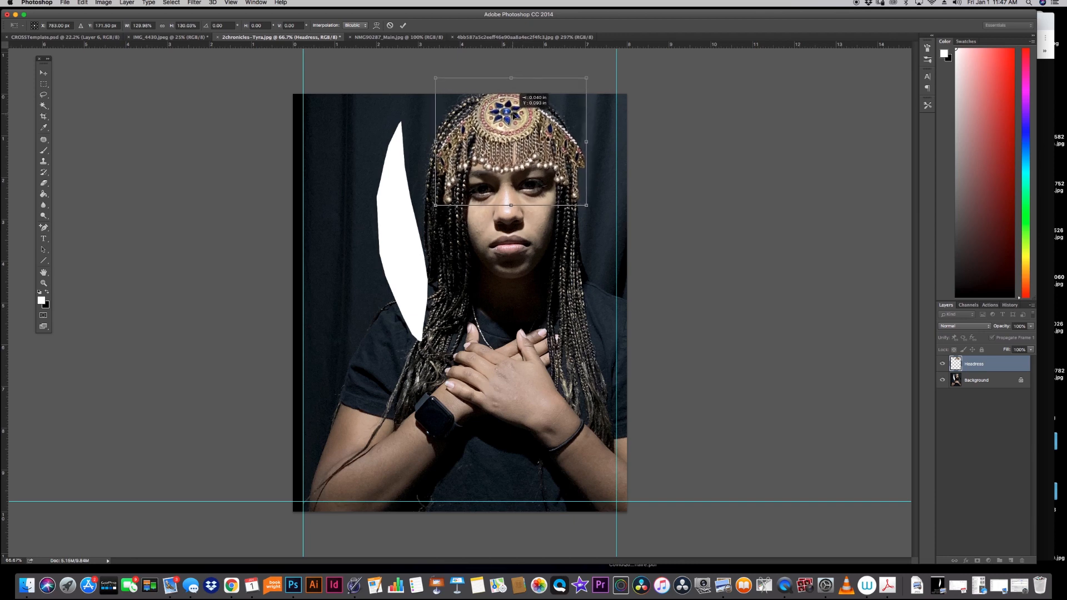
left_click_drag(514, 115, 514, 112)
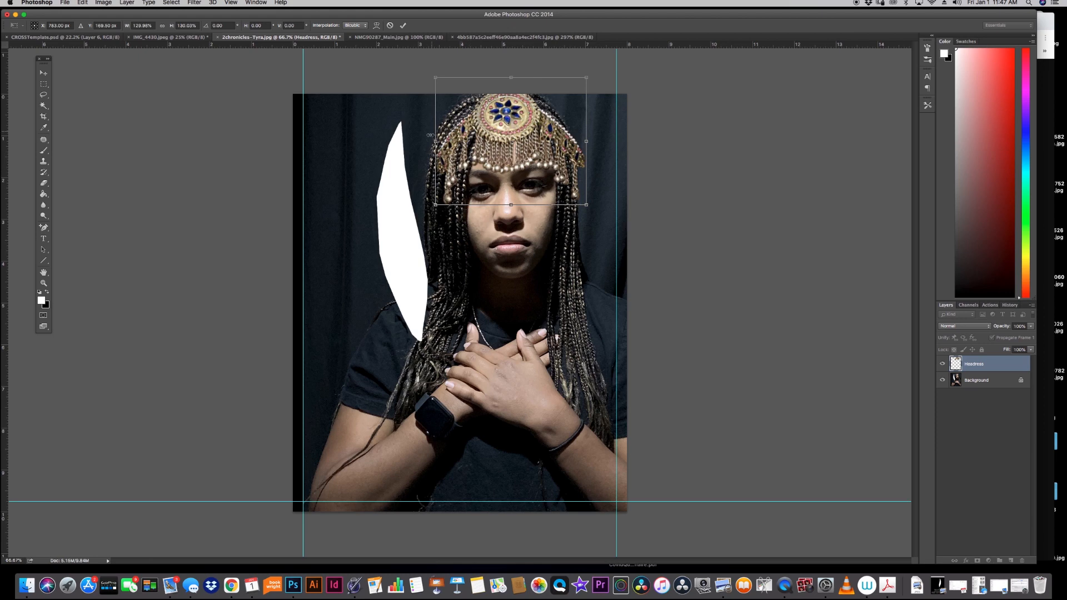
Step: Stretch the headdress to about 141% width, shift it slightly downward and apply the transform
left_click_drag(437, 142, 427, 142)
left_click_drag(586, 141, 589, 142)
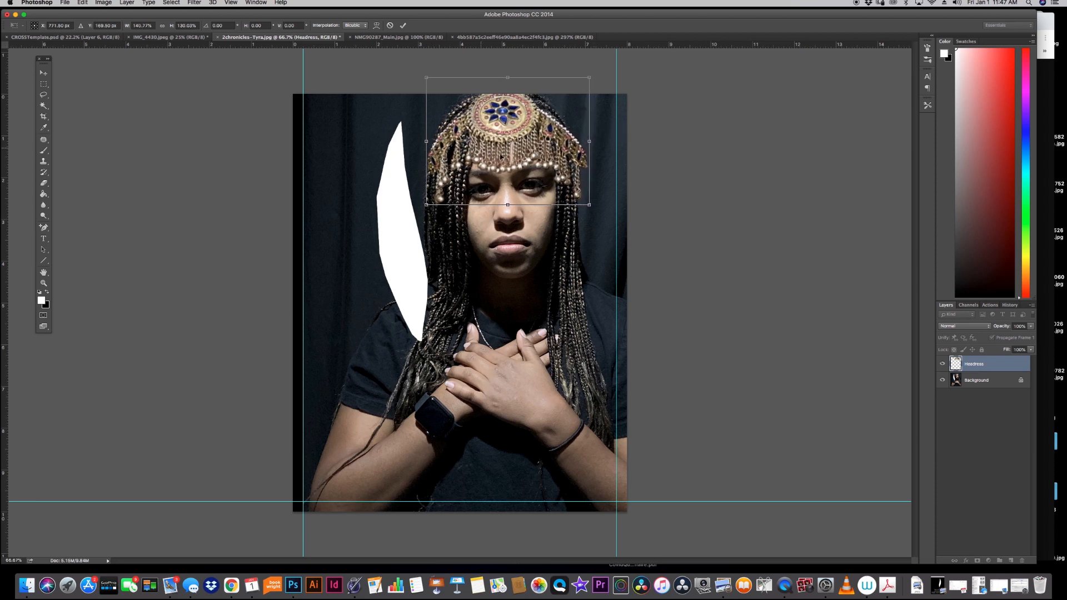
left_click_drag(508, 124, 509, 127)
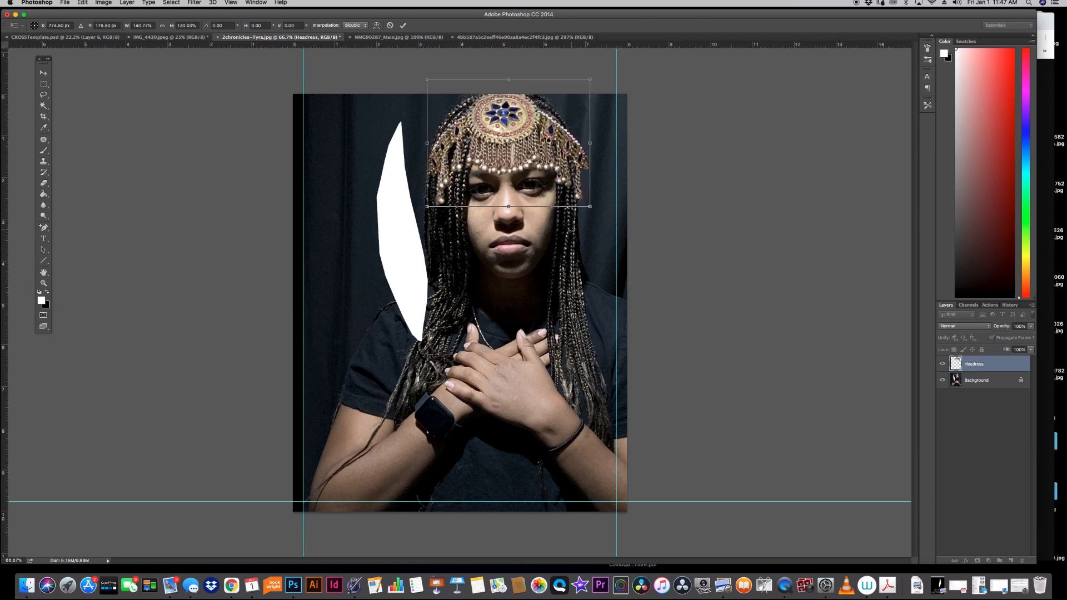
key("Return")
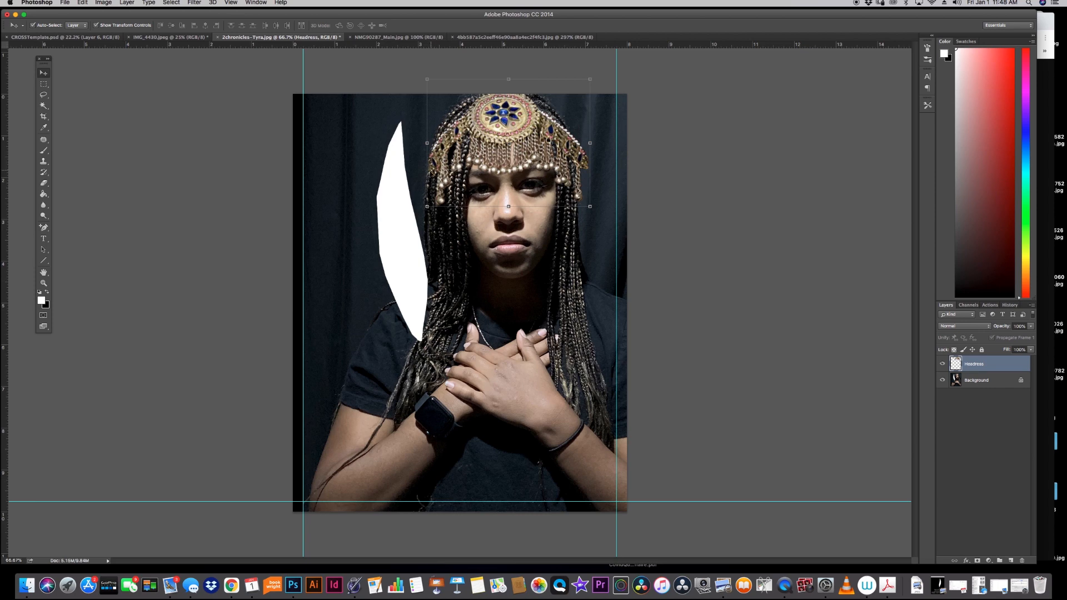
Step: Warp the headdress, pulling its right edge inward to follow the hair and slightly adjusting its left edge, and apply the warp
left_click(82, 3)
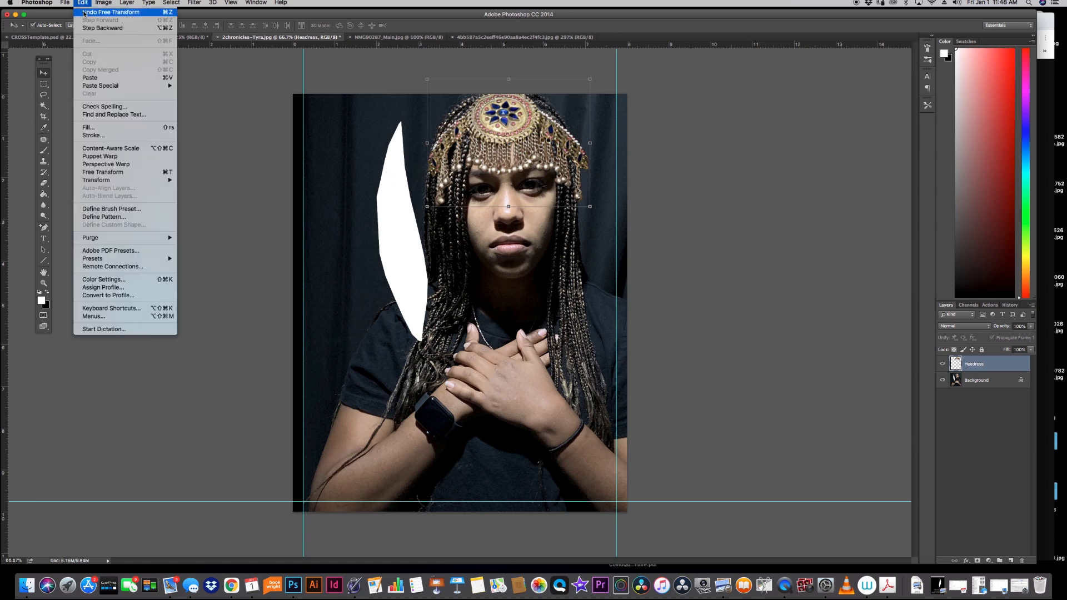
mouse_move(112, 182)
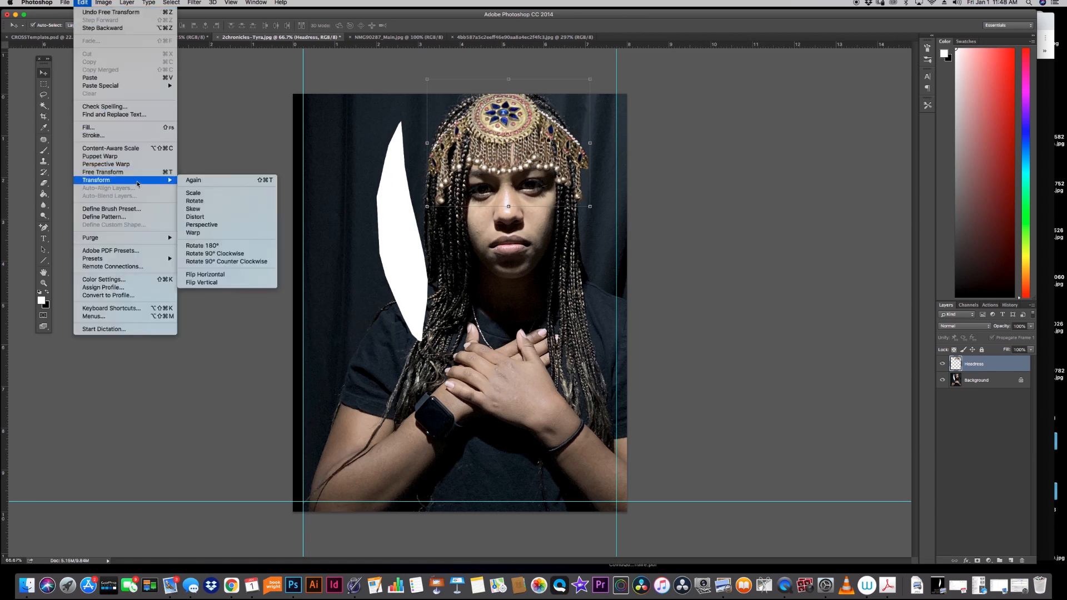
left_click(206, 234)
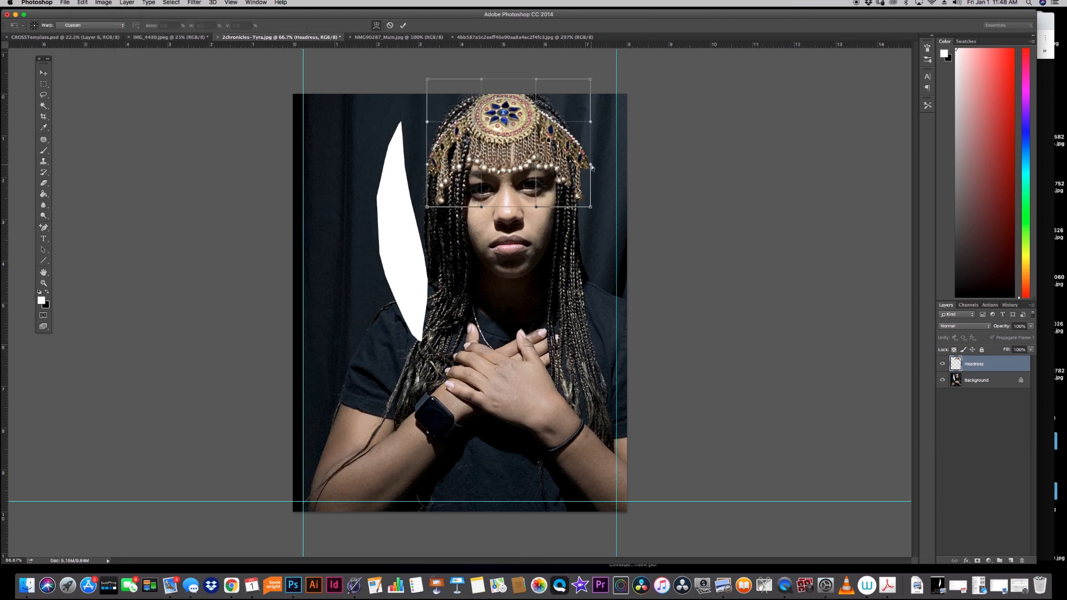
left_click_drag(592, 167, 566, 171)
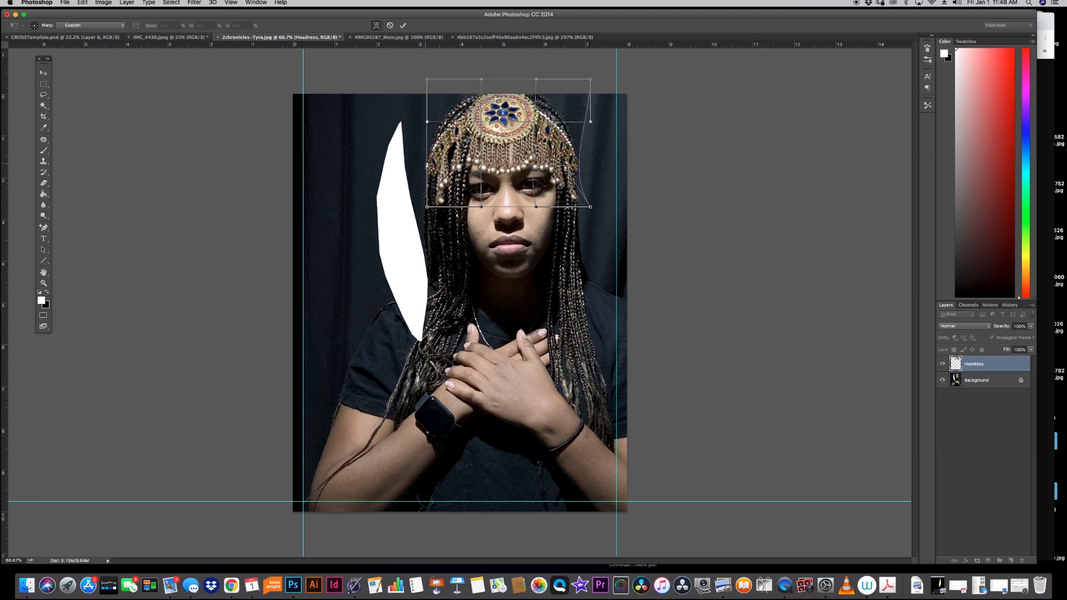
left_click_drag(428, 165, 428, 158)
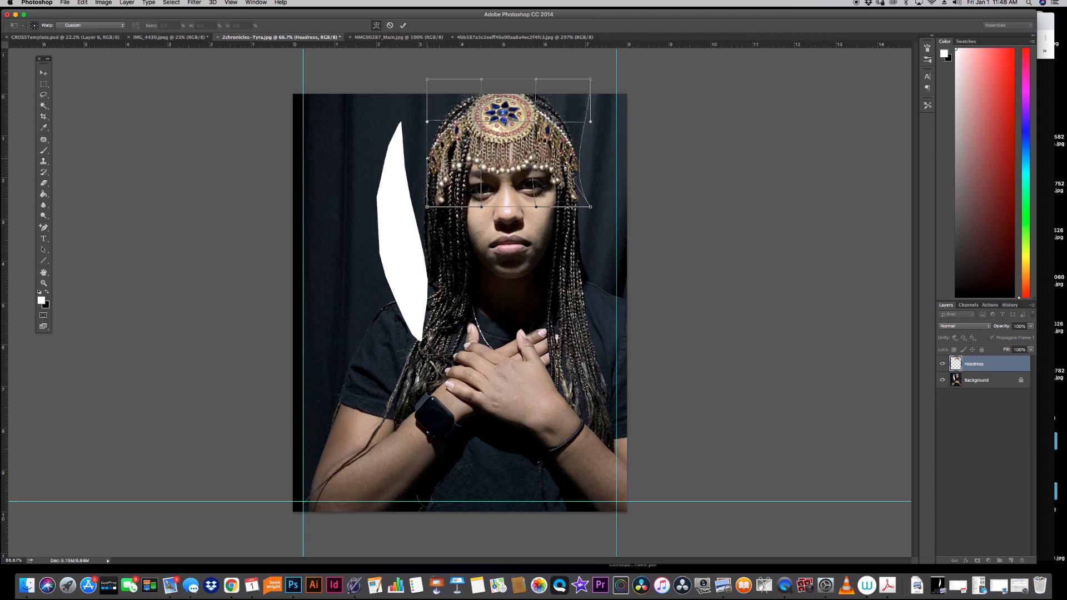
left_click_drag(423, 118, 426, 122)
left_click_drag(426, 206, 425, 208)
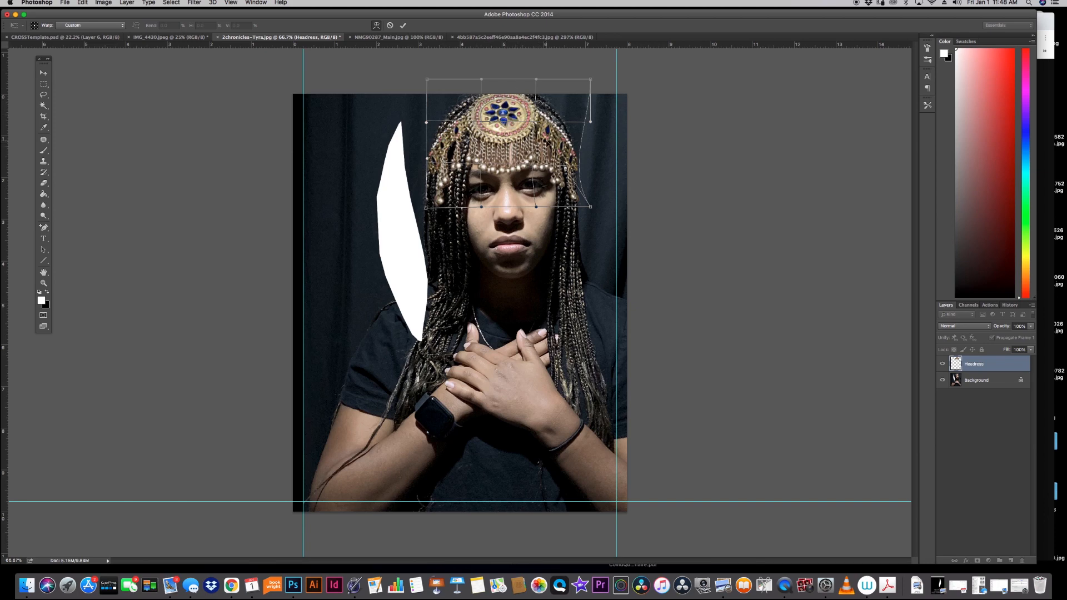
key("Return")
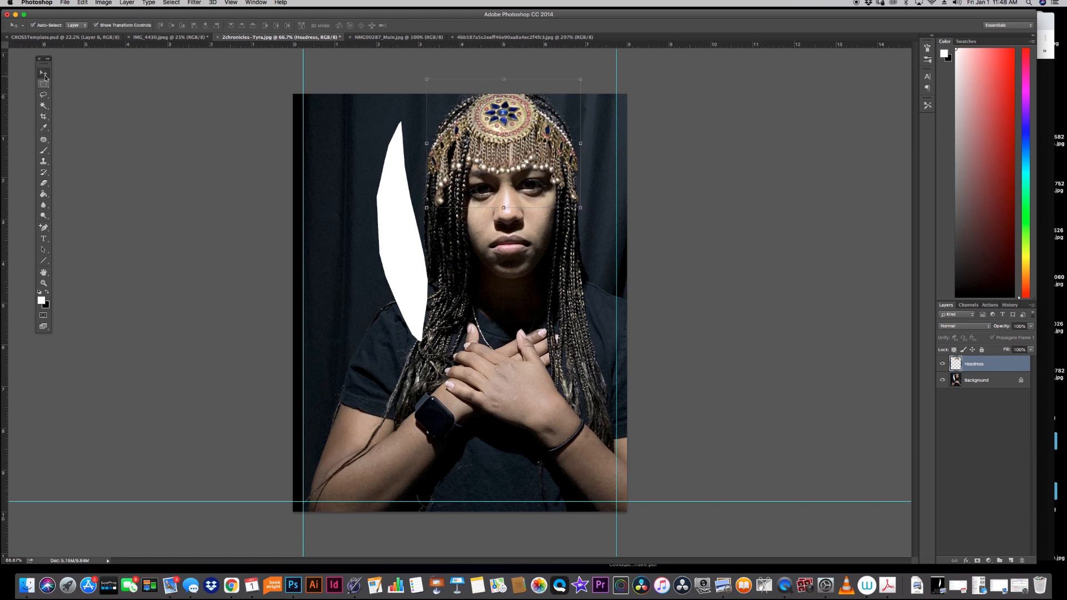
Step: Select the headdress medallion with the Lasso tool and copy it onto a new layer
left_click(44, 95)
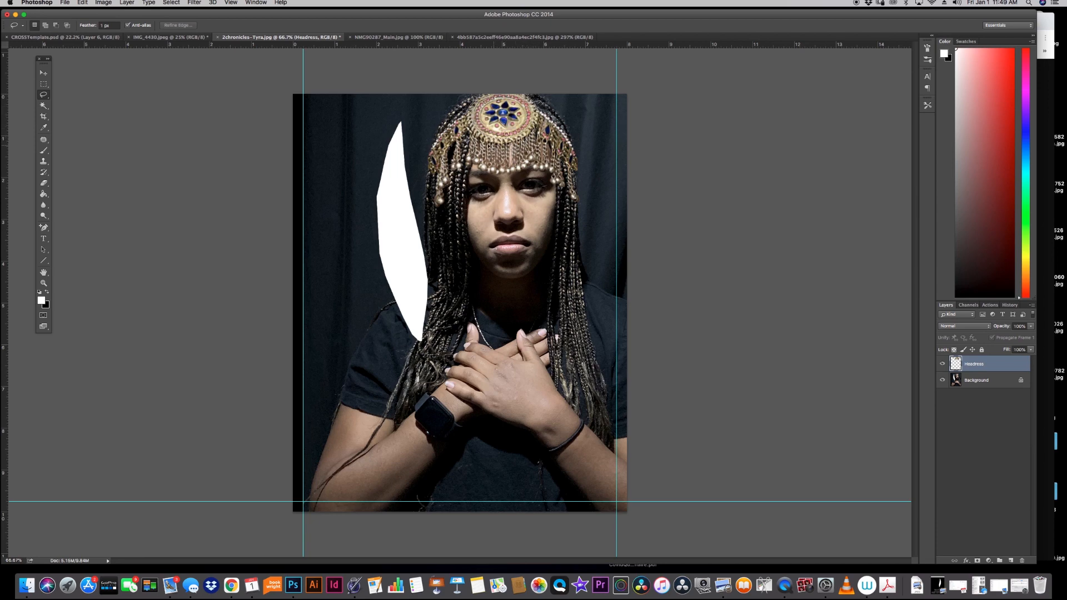
mouse_move(478, 146)
left_mouse_down()
mouse_move(467, 127)
mouse_move(482, 95)
left_mouse_up()
key("ctrl+j")
Step: Enlarge the medallion copy to about 109%, place it over the original medallion, apply the transform and deselect the layer
left_click(43, 73)
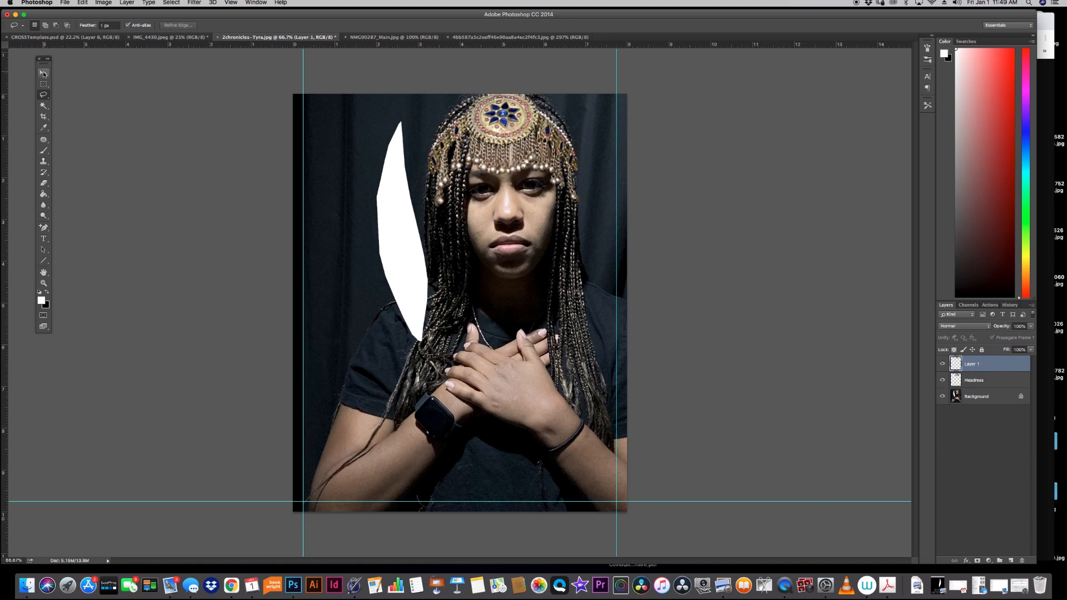
left_click_drag(522, 126, 526, 127)
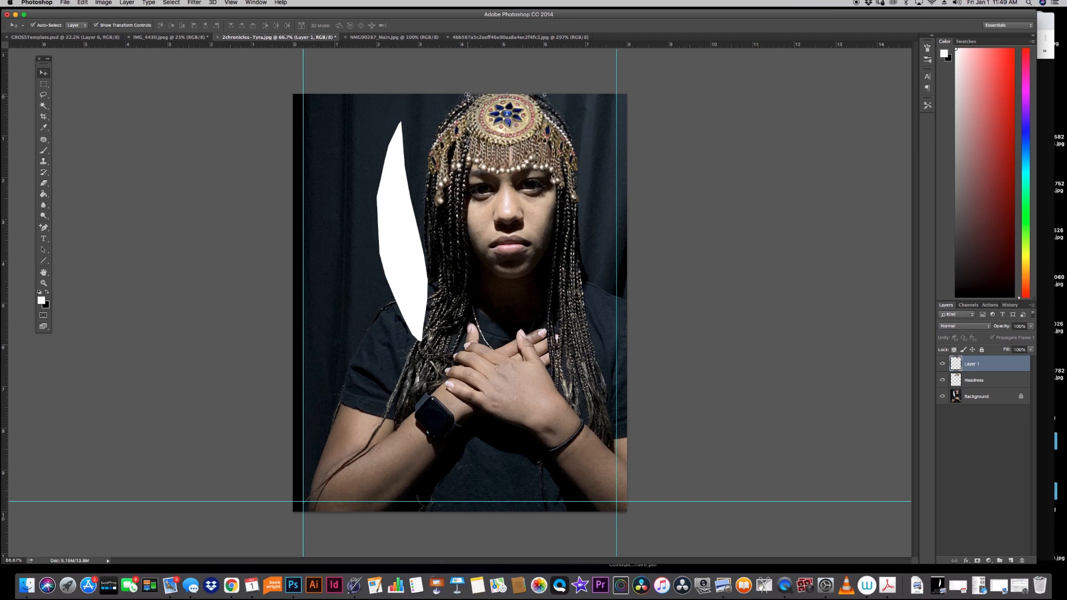
left_click(468, 95)
left_click_drag(468, 95, 461, 89)
left_click_drag(503, 125, 501, 291)
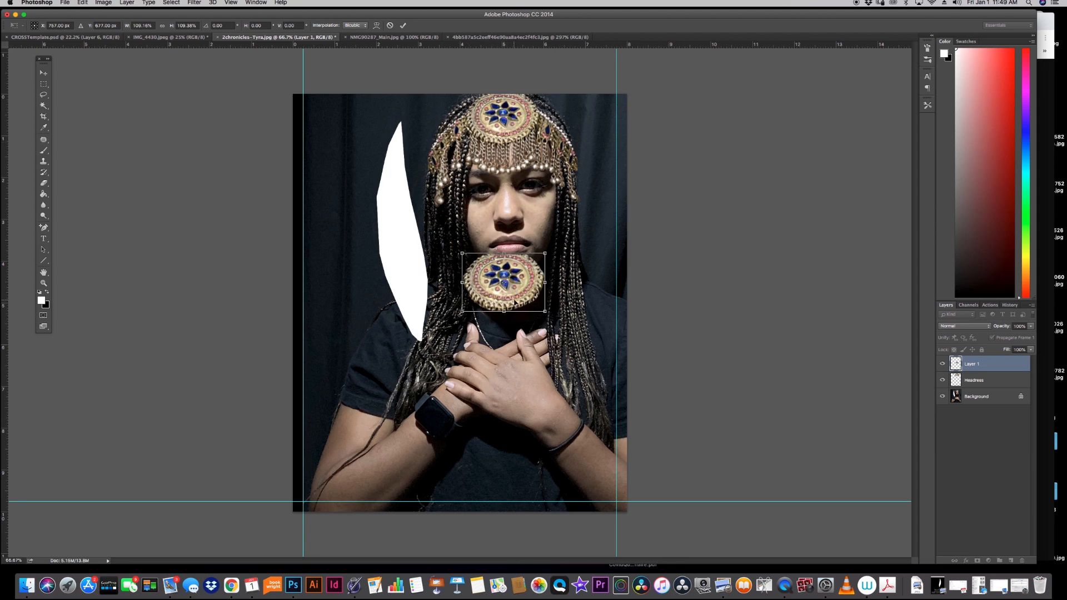
left_click_drag(515, 303, 512, 142)
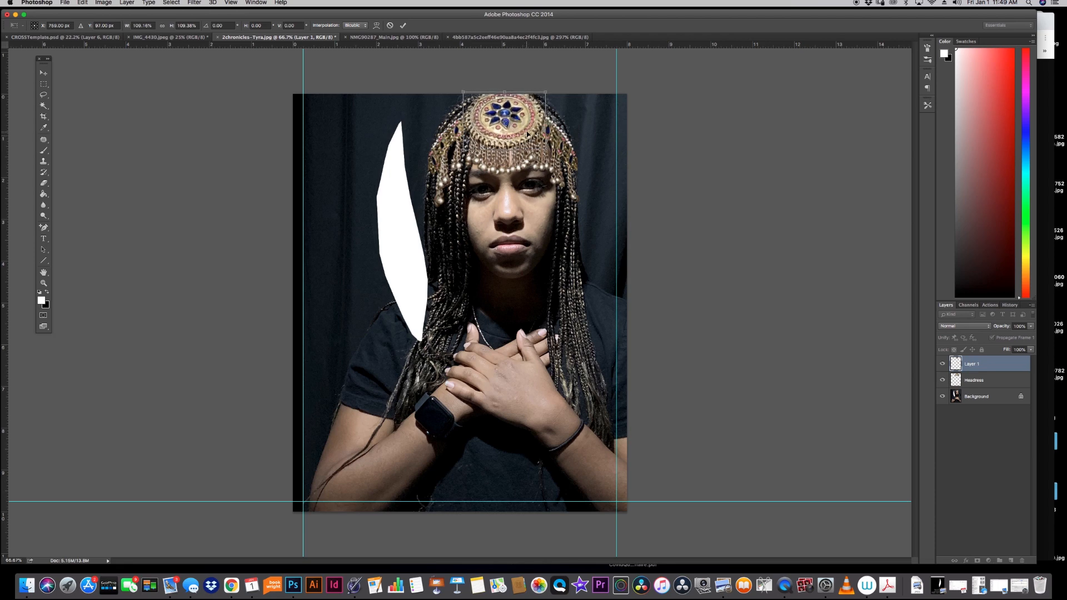
left_click_drag(527, 137, 528, 139)
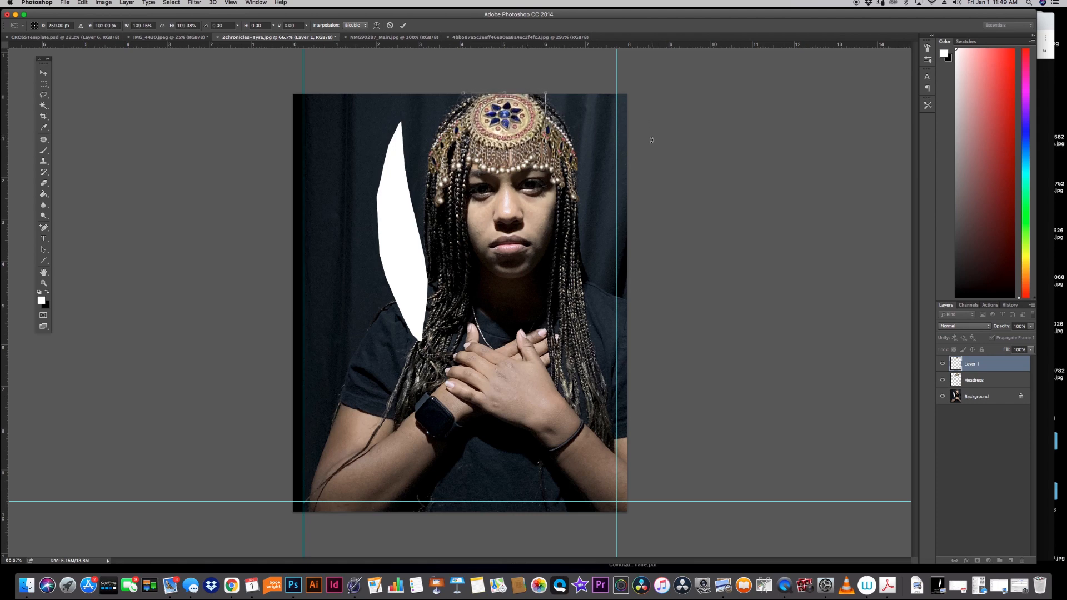
key("Return")
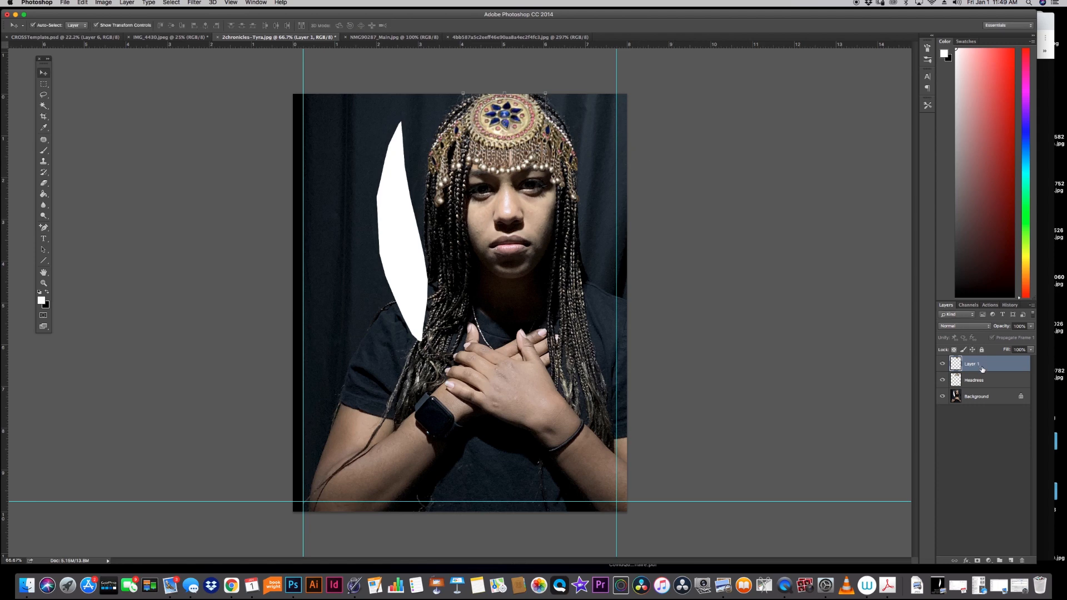
left_click(694, 151)
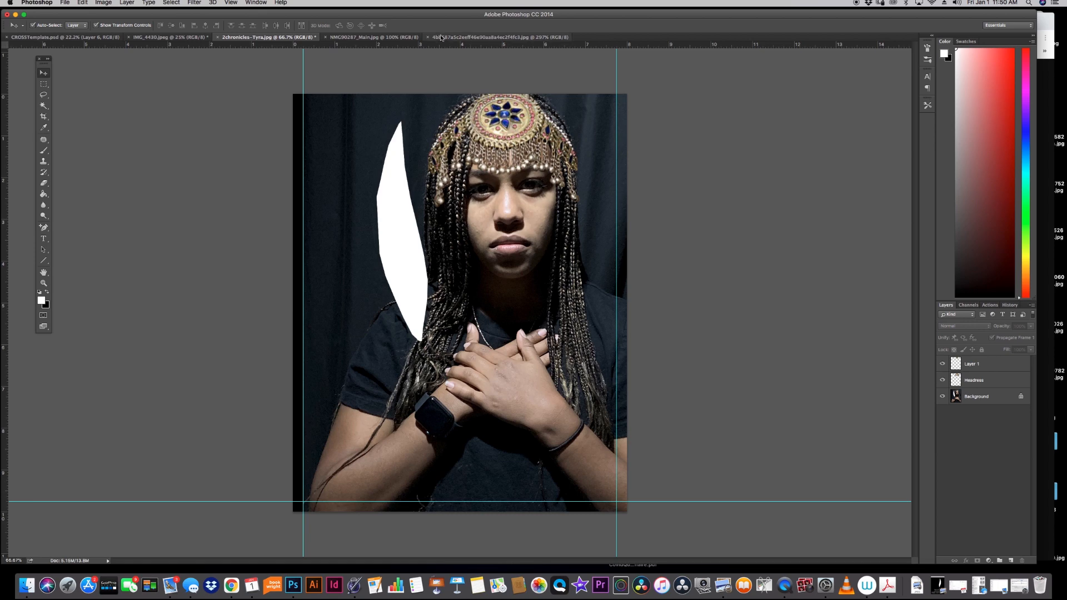
Step: Switch to the gold chain image NMG90287_Main.jpg and convert its background into an editable layer with the default name
left_click(393, 38)
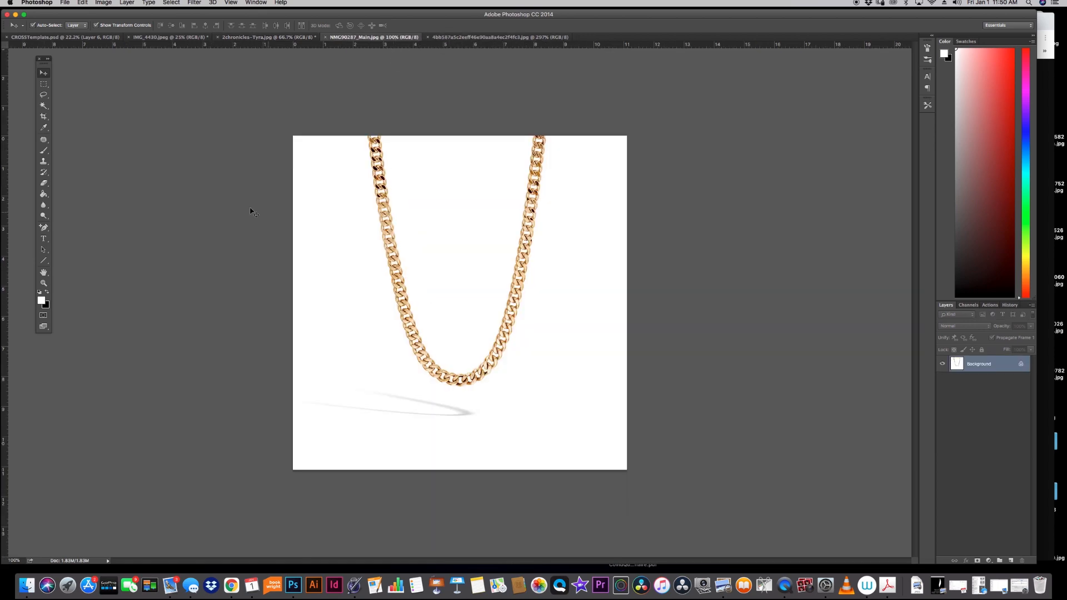
left_click(46, 85)
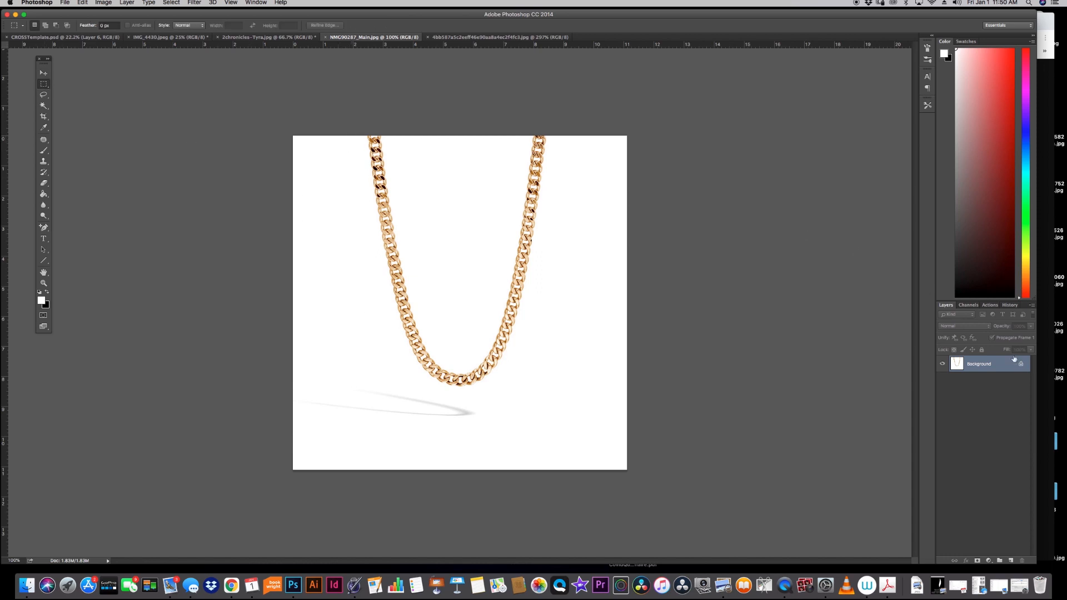
double_click(1016, 366)
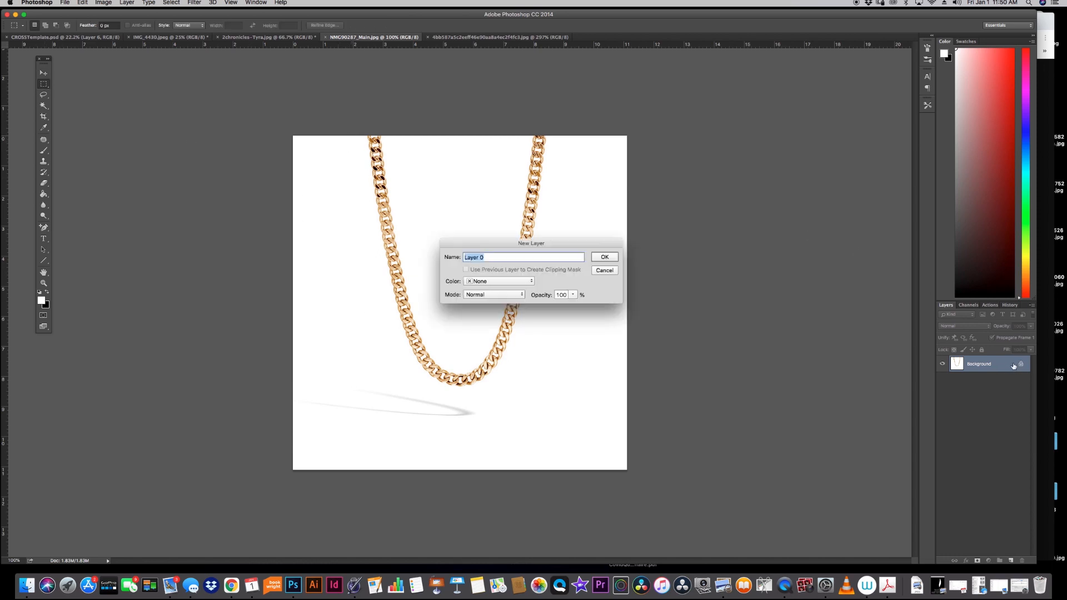
left_click(606, 256)
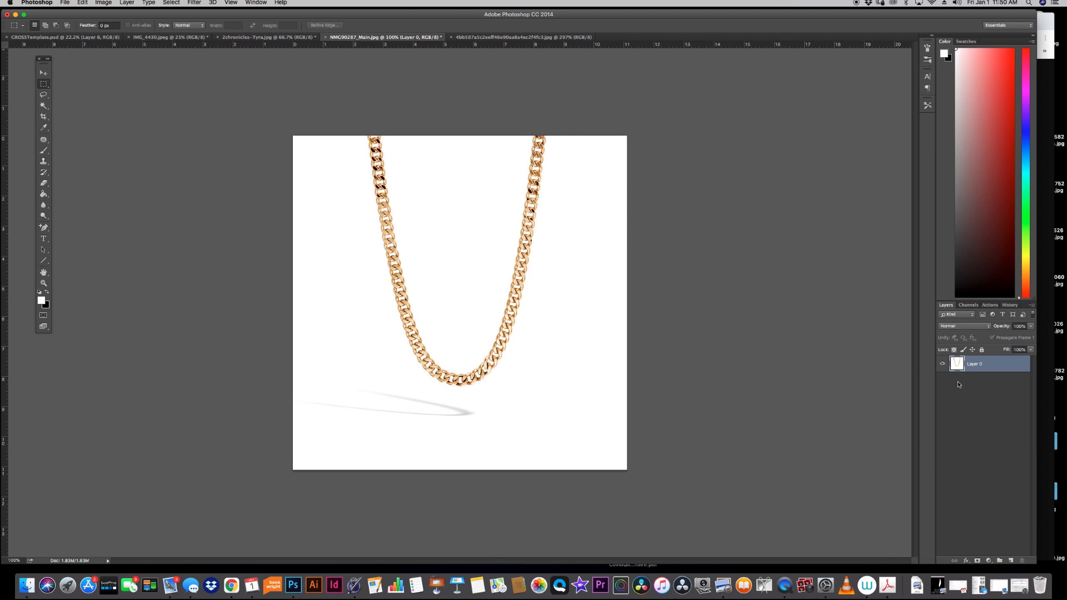
Step: Lasso and delete the white areas beside, below and inside the gold chain, including its shadow, and clear the selection
left_click(43, 94)
mouse_move(505, 396)
left_mouse_down()
mouse_move(279, 351)
mouse_move(300, 485)
mouse_move(584, 471)
mouse_move(688, 319)
mouse_move(668, 191)
mouse_move(618, 111)
mouse_move(560, 343)
mouse_move(519, 408)
mouse_move(594, 491)
mouse_move(685, 387)
mouse_move(617, 383)
left_mouse_up()
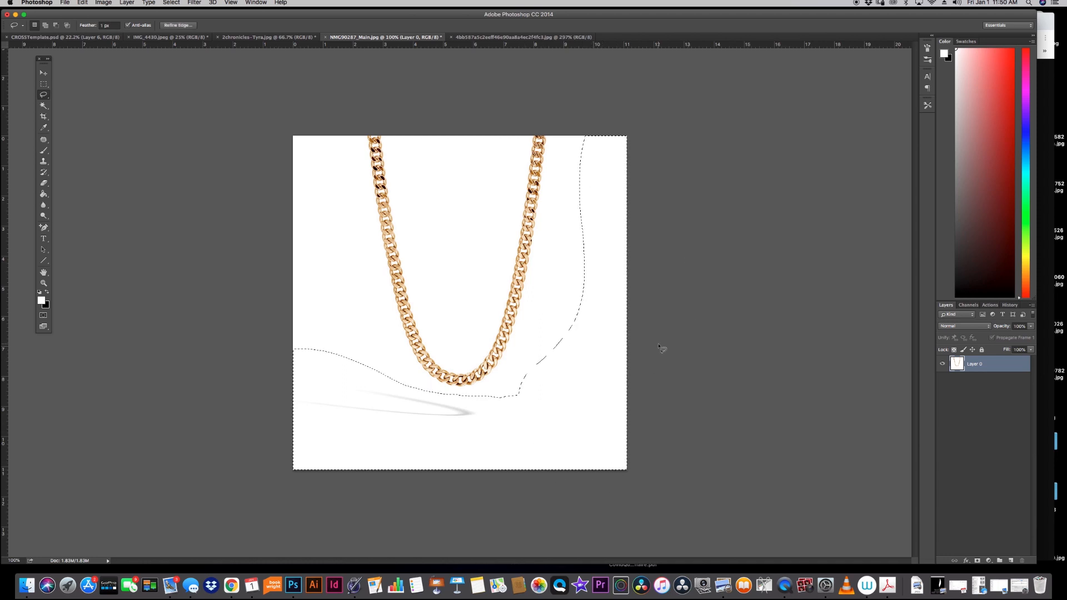
key("Delete")
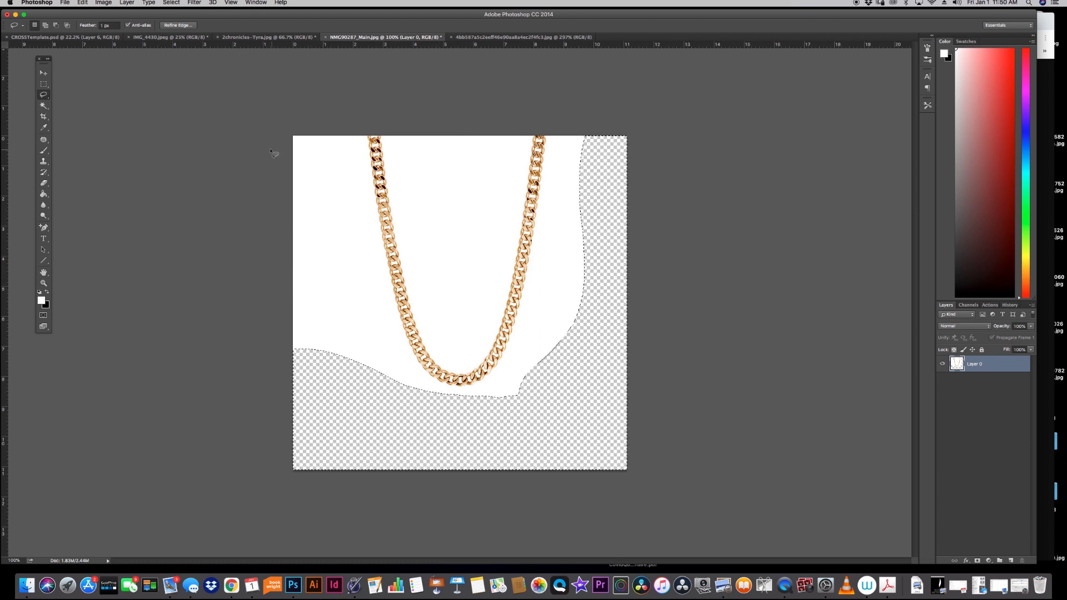
mouse_move(268, 144)
left_mouse_down()
mouse_move(326, 103)
mouse_move(355, 150)
mouse_move(393, 348)
mouse_move(234, 293)
mouse_move(251, 77)
left_mouse_up()
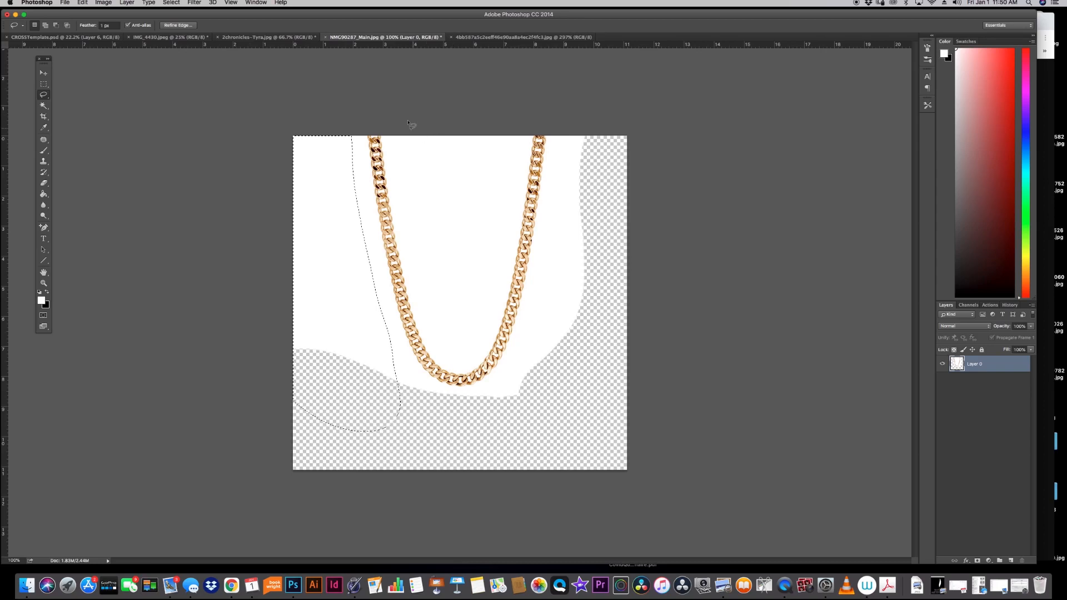
key("Delete")
mouse_move(397, 125)
left_mouse_down()
mouse_move(422, 266)
mouse_move(455, 343)
mouse_move(515, 155)
mouse_move(508, 107)
left_mouse_up()
key("Delete")
key("super+d")
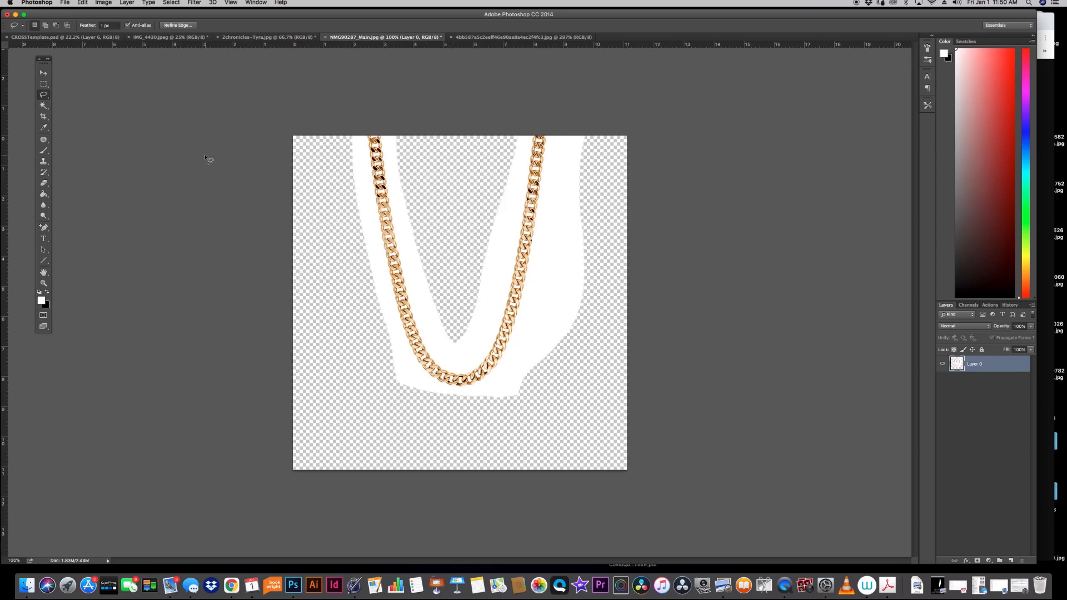
Step: Select the remaining white inside and outside the gold chain with the Magic Wand, delete it and clear the selection
left_click(44, 105)
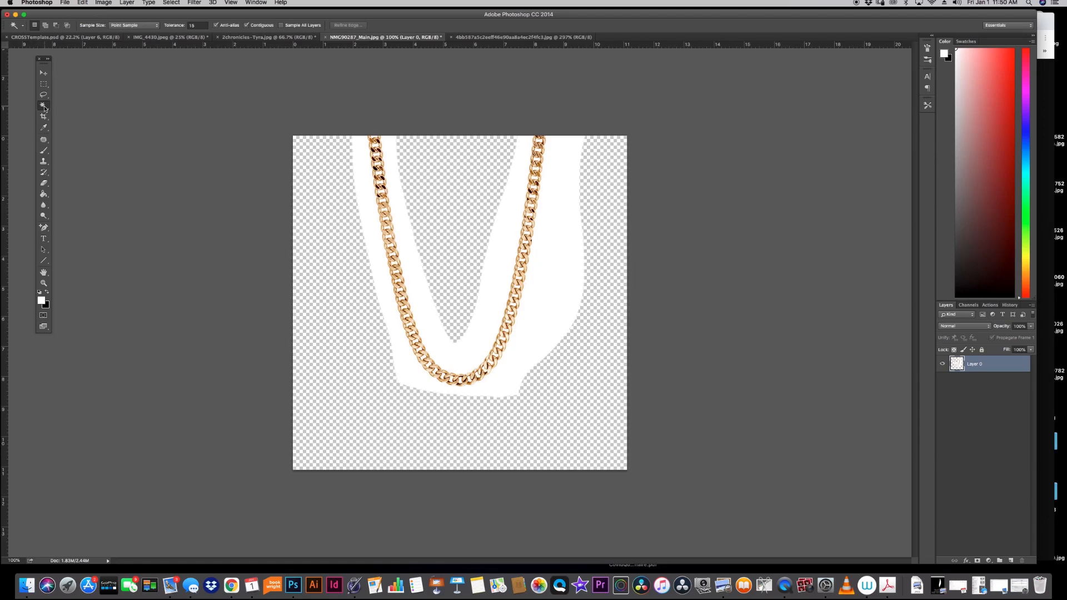
left_click(397, 205)
left_click(414, 233)
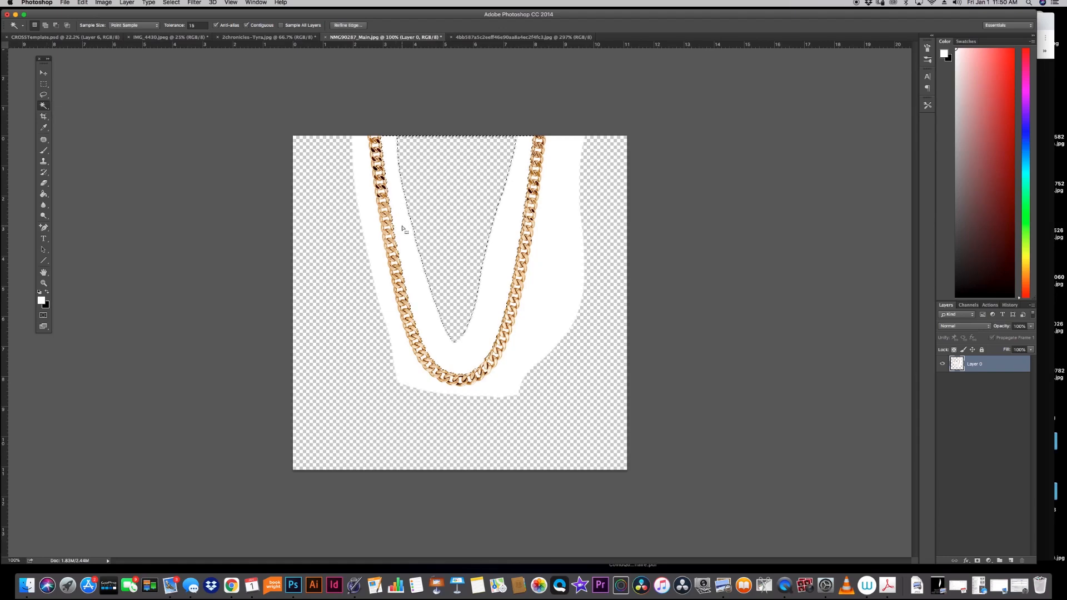
left_click(557, 305, "shift")
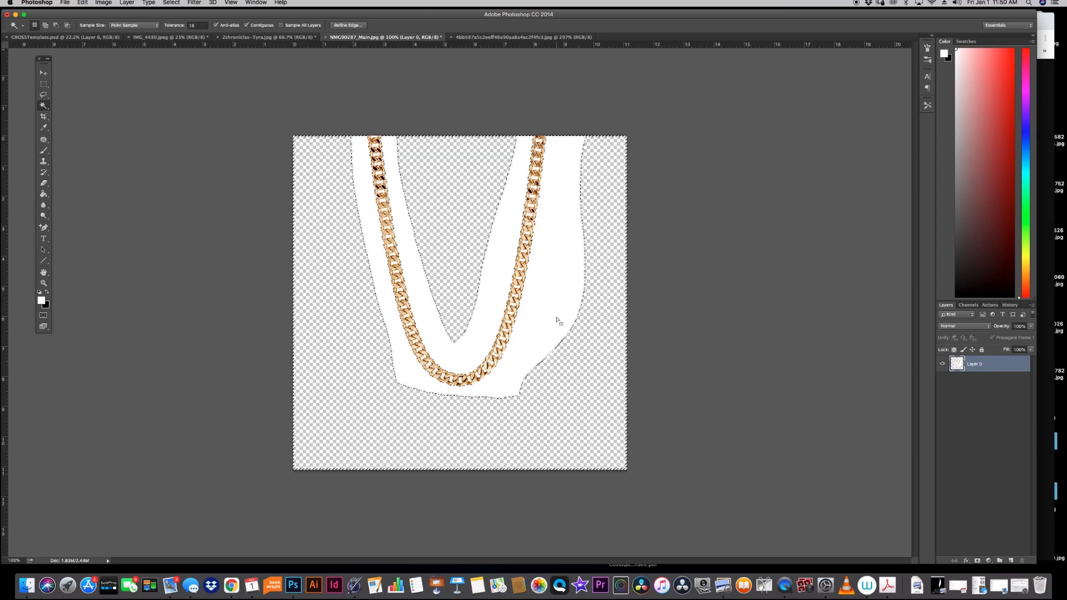
key("Delete")
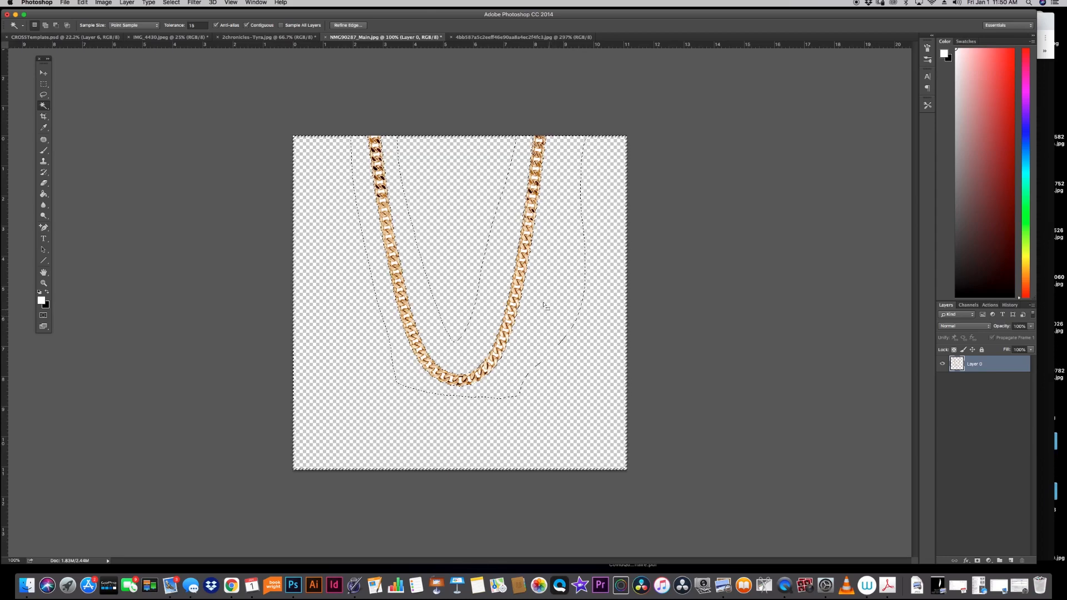
left_click(44, 283)
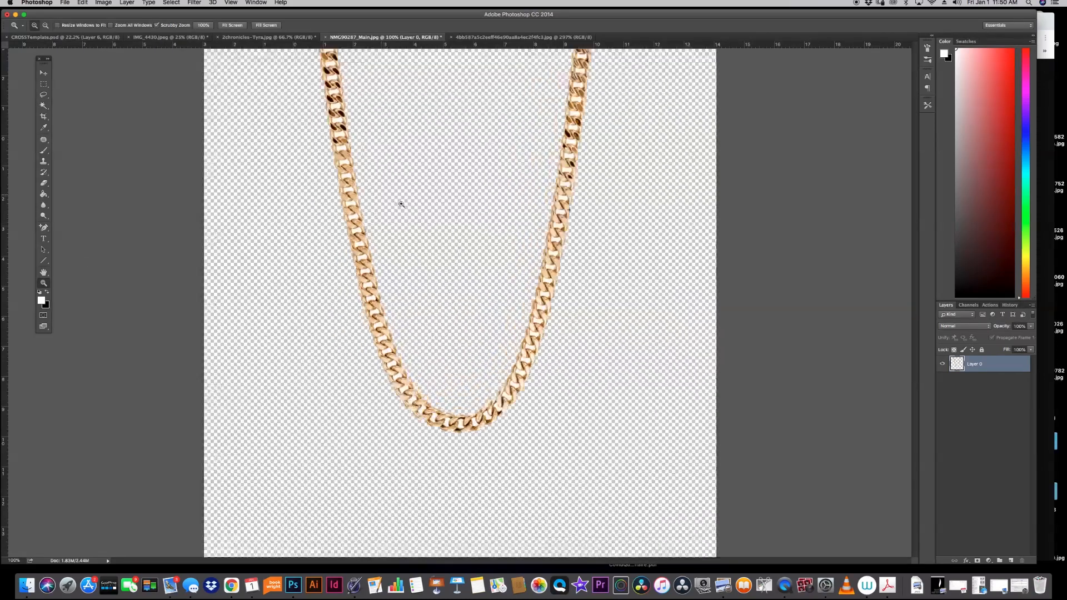
left_click(398, 203)
left_click_drag(398, 203, 346, 182)
key("w")
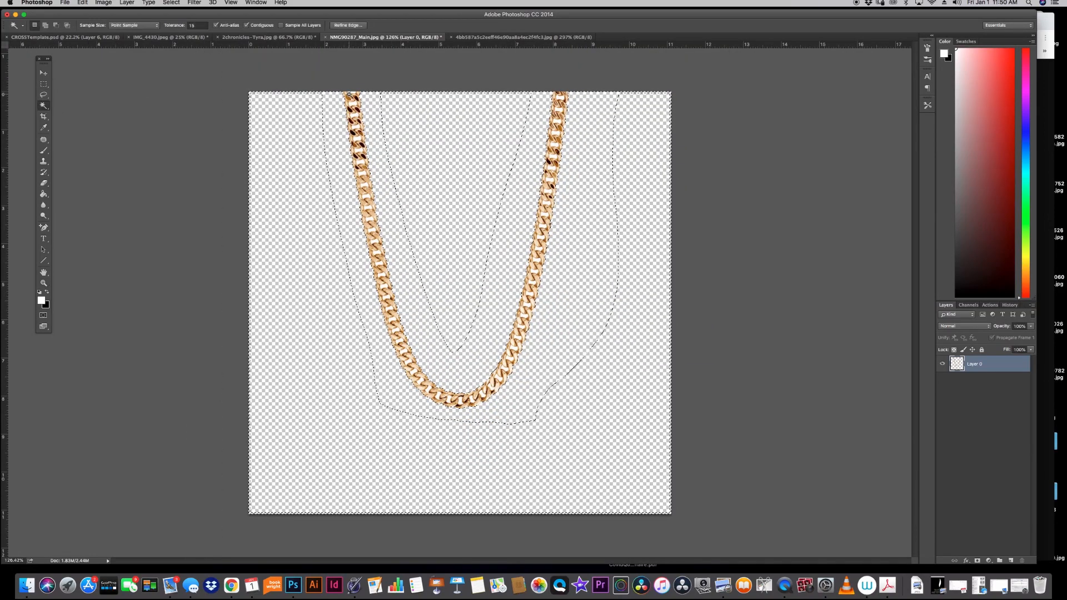
key("super+d")
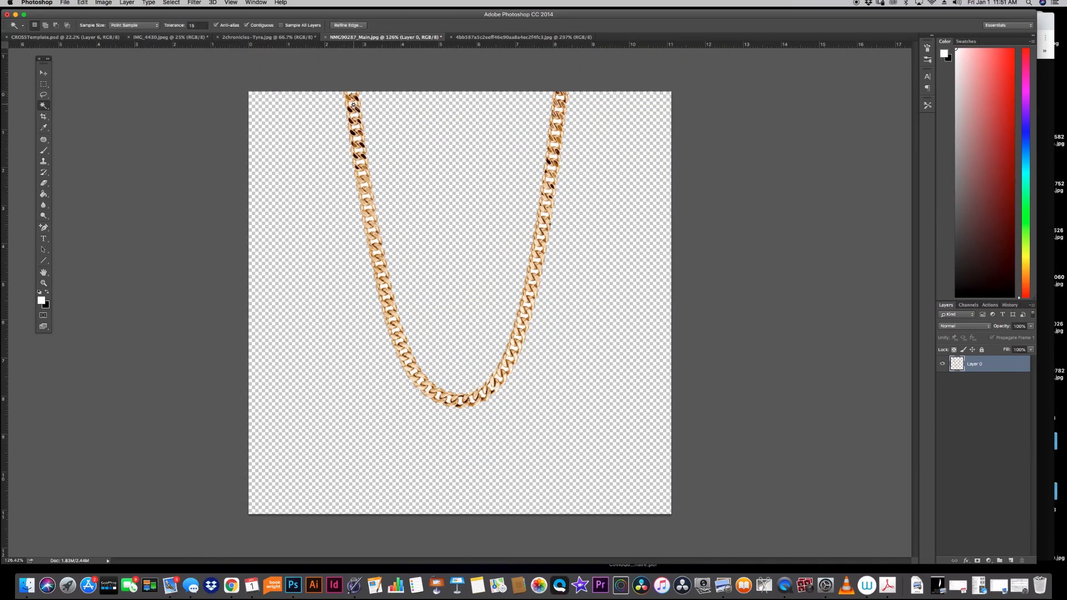
Step: Raise the Magic Wand tolerance for picking up the white gaps inside the chain links
left_click(201, 25)
key("Return")
left_click(43, 283)
mouse_move(356, 139)
left_mouse_down()
mouse_move(395, 169)
mouse_move(366, 145)
left_mouse_up()
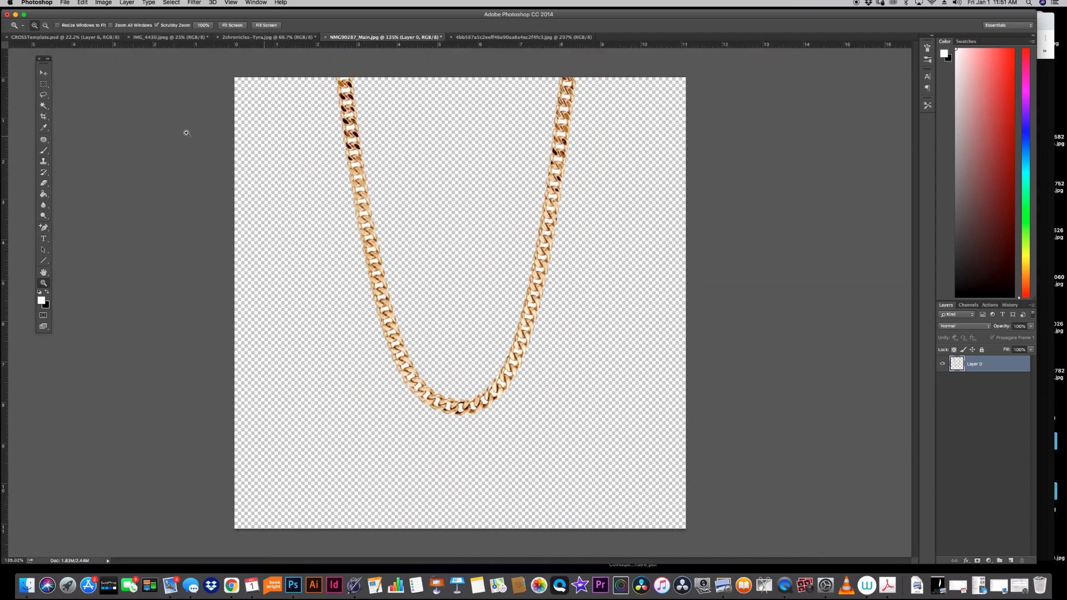
left_click(44, 105)
left_click(195, 25)
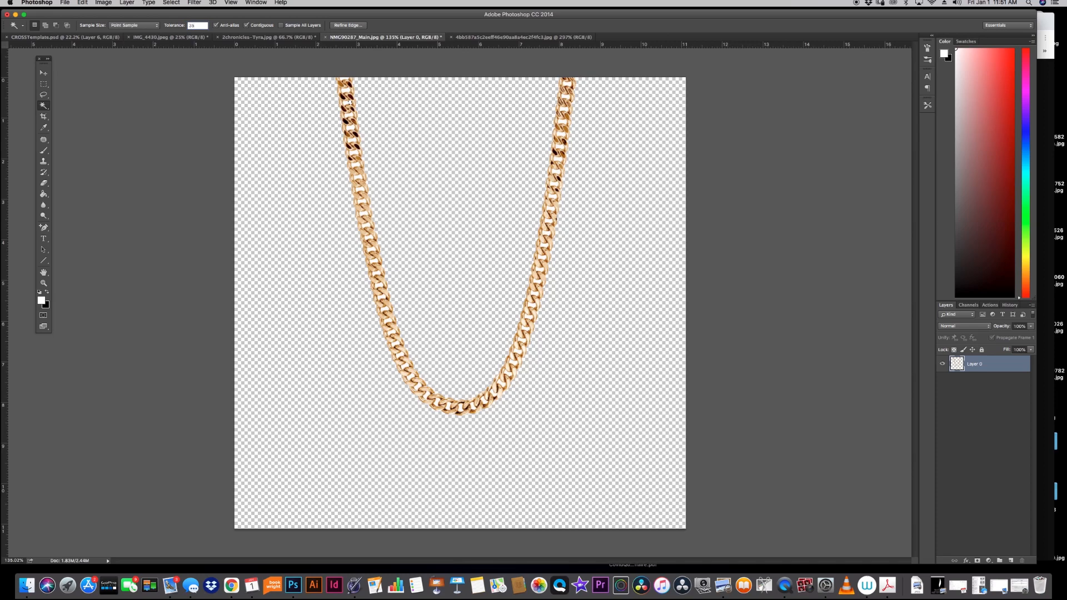
key("Return")
Step: Try to delete the white inside the chain links by extending the selection with Similar, then undo and deselect
left_click(172, 3)
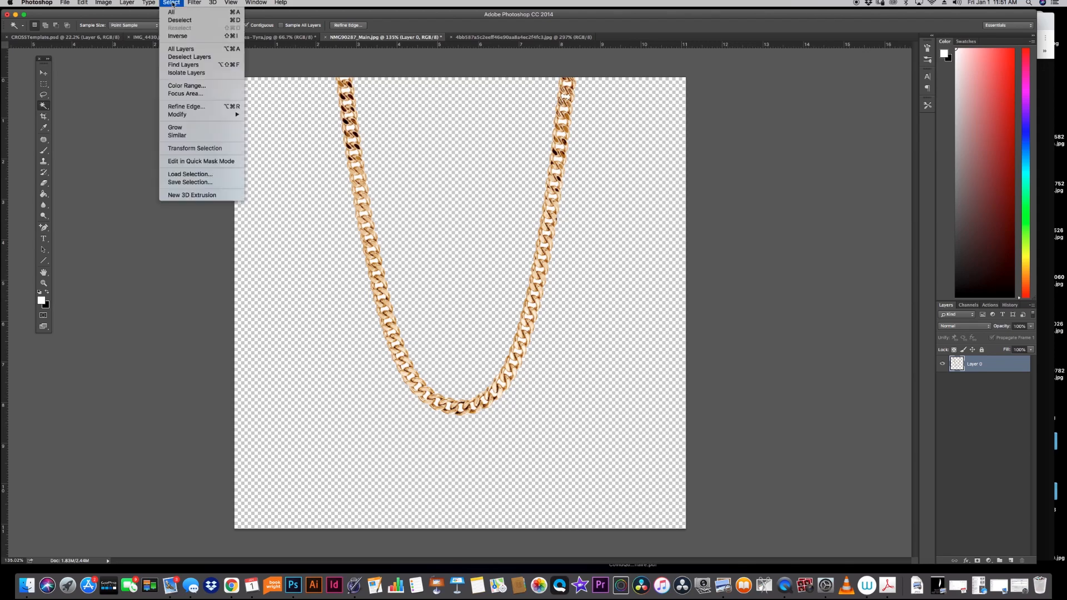
left_click(183, 136)
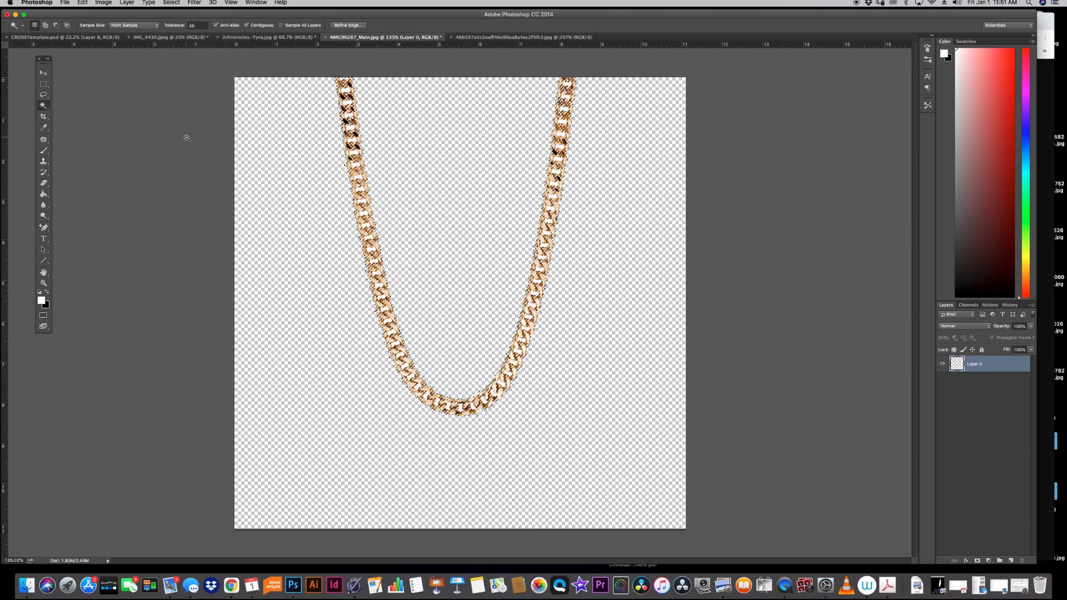
key("z")
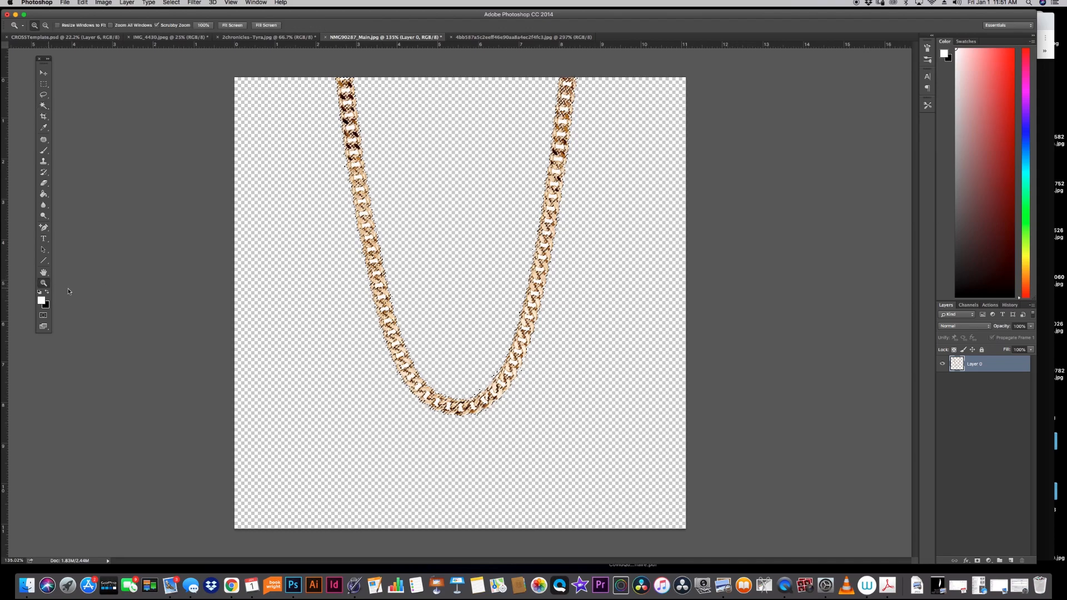
left_click_drag(360, 186, 396, 195)
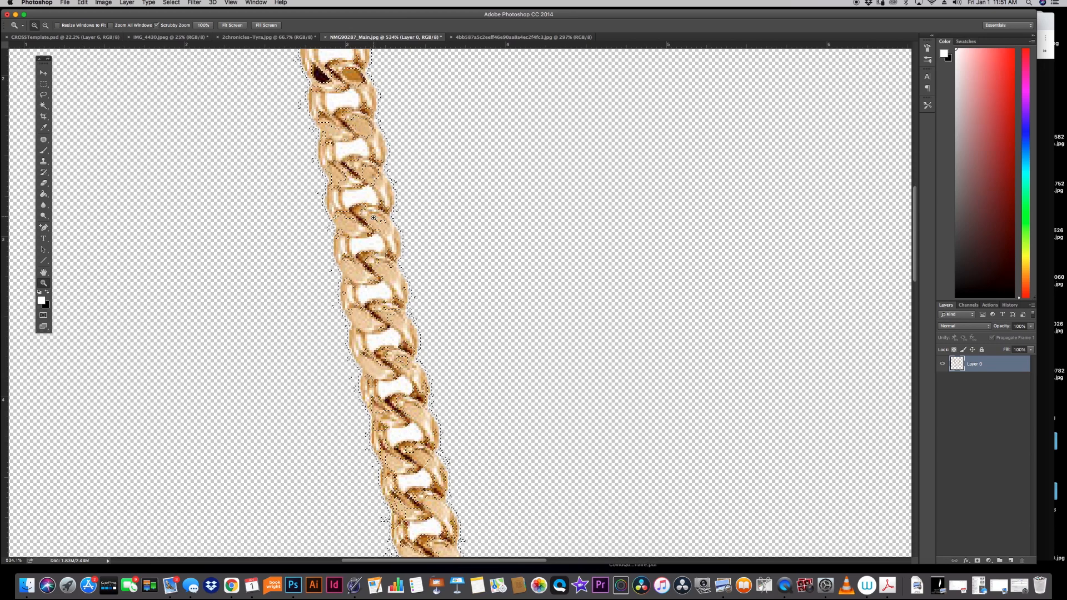
key("Delete")
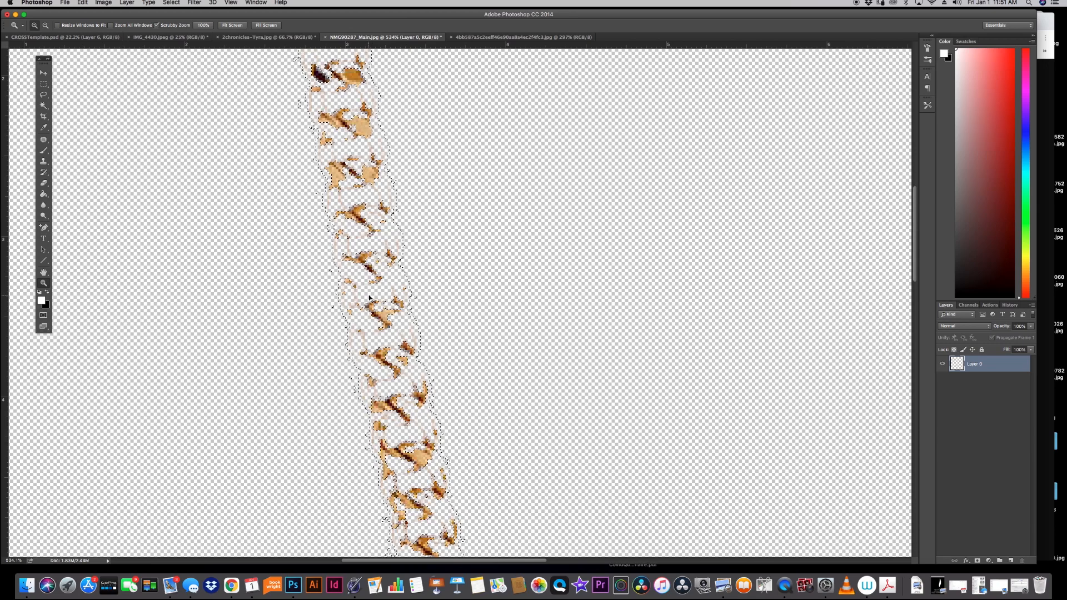
key("super+z")
key("m")
left_click(284, 144)
Step: Select the white gaps inside the links along the upper part of the chain's left strand with the Magic Wand
left_click_drag(398, 118, 381, 234)
left_click(43, 105)
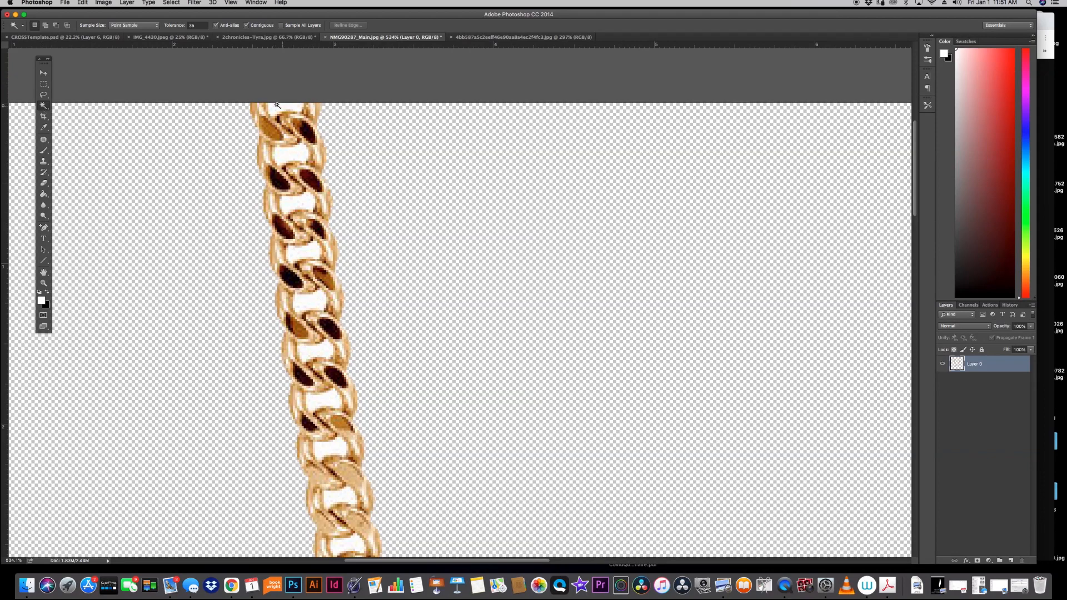
left_click(282, 107)
left_click(300, 205)
left_click(278, 116)
key("shift")
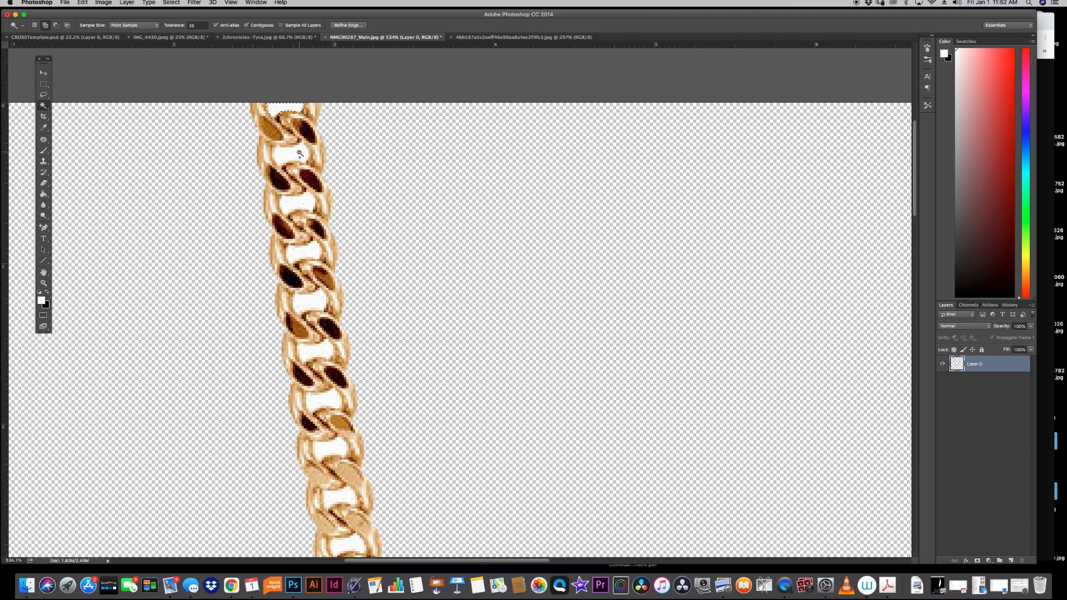
left_click(300, 157, "shift")
left_click(303, 204, "shift")
left_click(307, 259, "shift")
left_click(314, 304, "shift")
left_click(316, 355, "shift")
left_click(333, 402, "shift")
left_click(332, 445, "shift")
left_click(341, 497, "shift")
Step: Add the white link gaps along the middle of the chain's left strand to the selection
left_click_drag(372, 494, 306, 153)
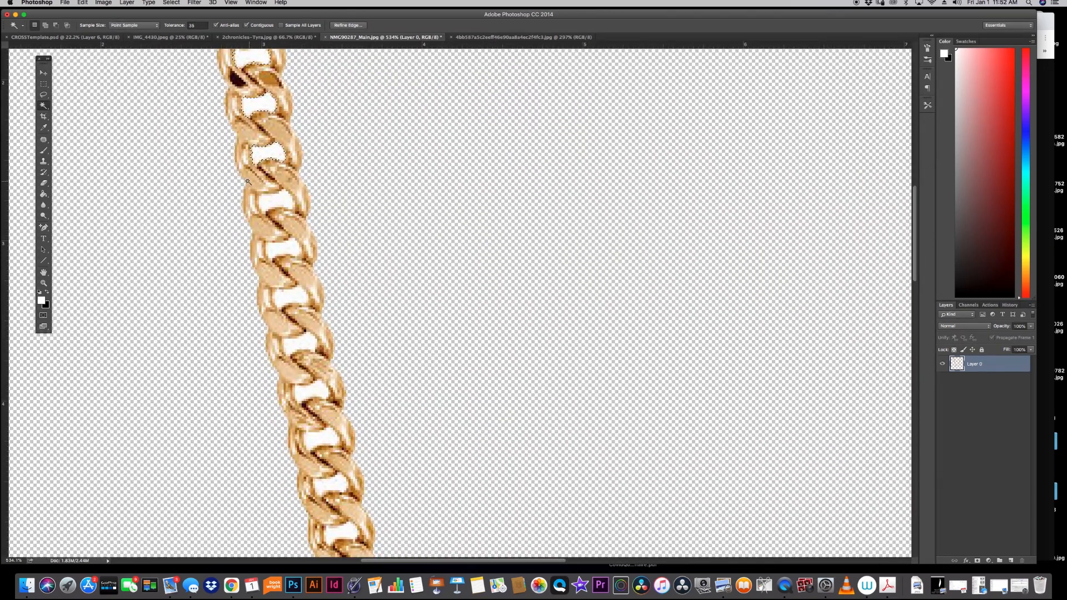
left_click(276, 200, "shift")
left_click(283, 252, "shift")
left_click(310, 389, "shift")
left_click(319, 440, "shift")
left_click(331, 486, "shift")
Step: Add the white link gaps along the lower part of the chain's left strand to the selection
left_click_drag(393, 476, 343, 110)
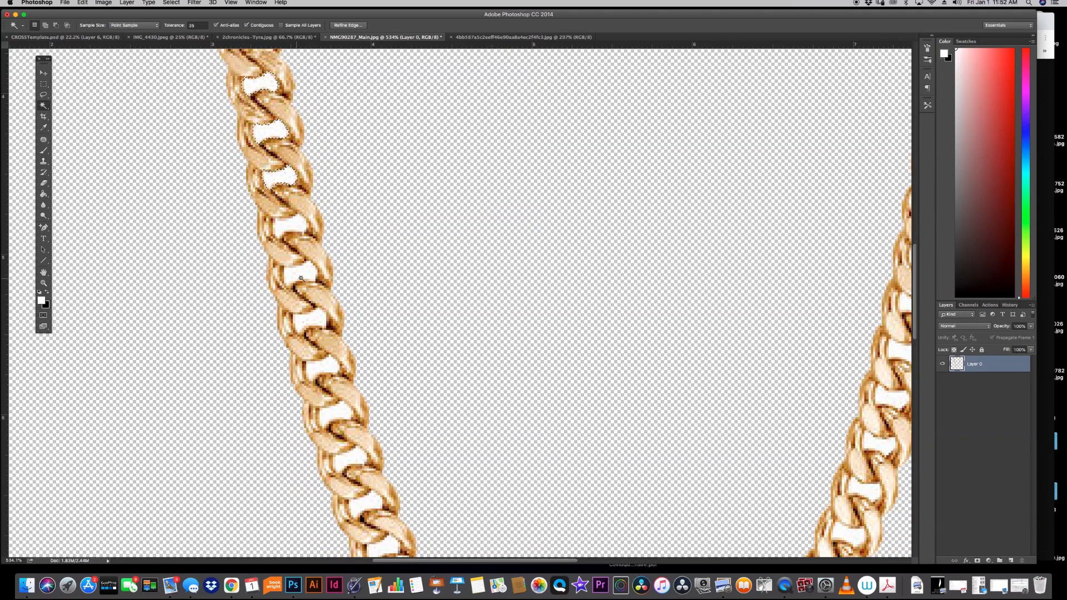
left_click(288, 222, "shift")
left_click(307, 274, "shift")
left_click(331, 368, "shift")
left_click(341, 414, "shift")
left_click(355, 458, "shift")
key("super+d")
Step: Add the white link gaps from the left side of the bottom curve down to its lowest link to the selection
left_click_drag(407, 503, 205, 217)
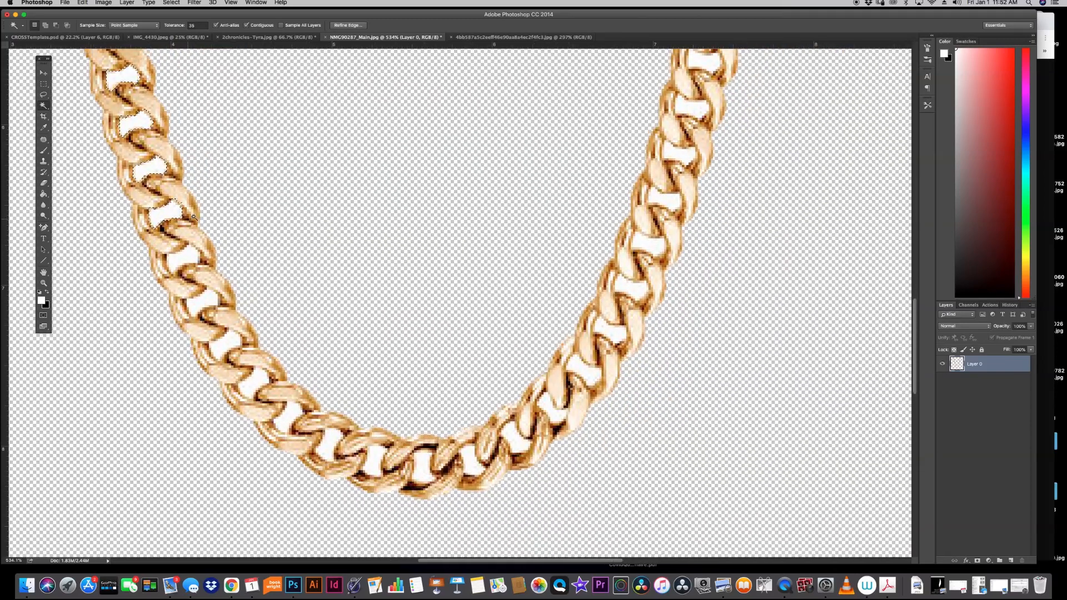
left_click(190, 259, "shift")
left_click(207, 300, "shift")
left_click(233, 345, "shift")
left_click(257, 383, "shift")
left_click(290, 418, "shift")
left_click(332, 442, "shift")
left_click(374, 461, "shift")
left_click(426, 468, "shift")
Step: Add the white link gaps up the right side of the chain's bottom curve to the selection
left_click(514, 439, "shift")
left_click(550, 405, "shift")
left_click(581, 368, "shift")
left_click(608, 329, "shift")
left_click(631, 288, "shift")
left_click(646, 245, "shift")
left_click(672, 201, "shift")
left_click(678, 156, "shift")
left_click(691, 113, "shift")
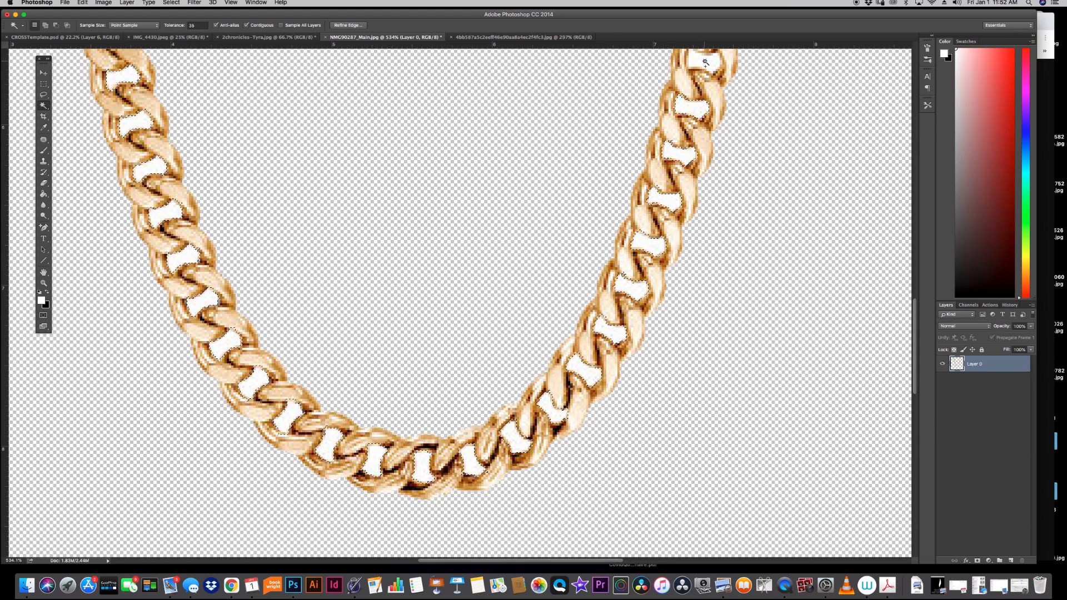
Step: Add the white link gaps along the middle of the chain's right strand to the selection
left_click_drag(685, 145, 492, 474)
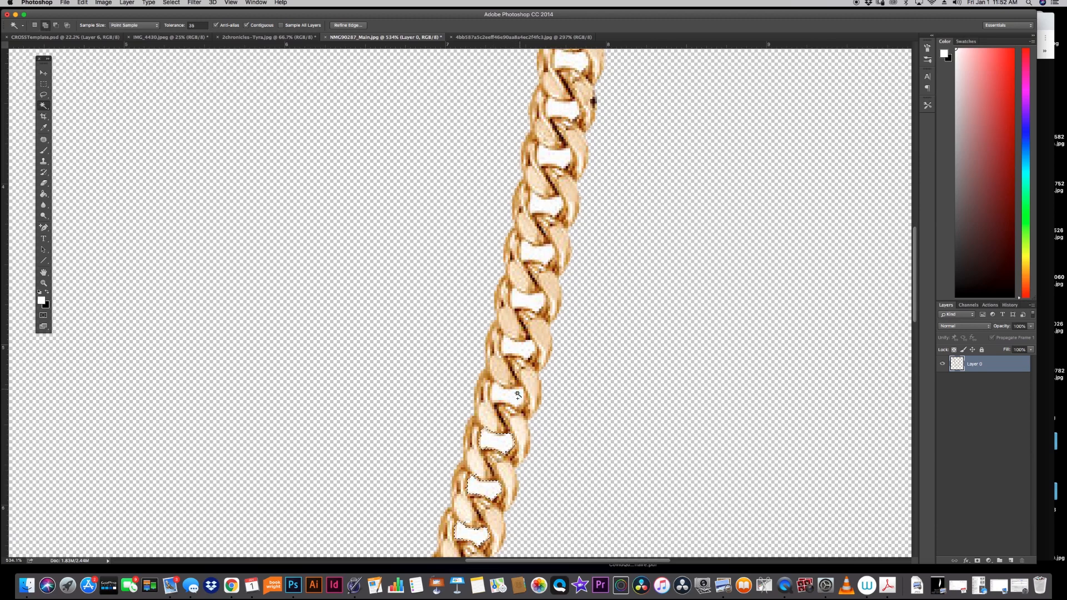
left_click(527, 348, "shift")
left_click(534, 303, "shift")
left_click(543, 252, "shift")
left_click(552, 208, "shift")
left_click(559, 161, "shift")
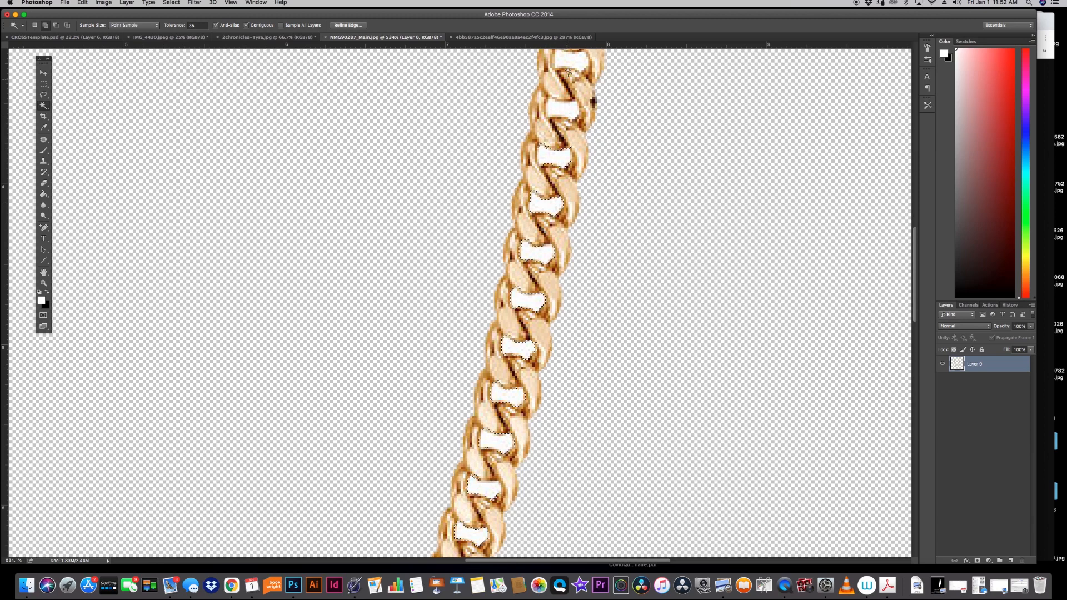
Step: Add the white link gaps along the upper part of the right strand, up to its end, to the selection
scroll(578, 204, "up", 1)
scroll(578, 204, "up", 10)
scroll(578, 204, "right", 2)
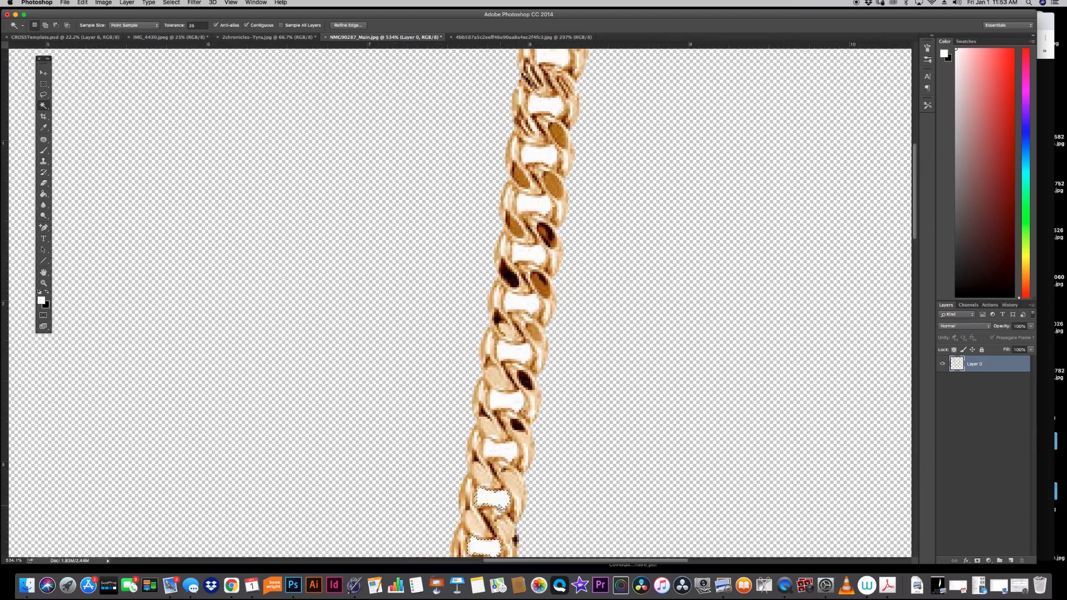
key("shift")
left_click(530, 204, "shift")
left_click(541, 156, "shift")
left_click(546, 104, "shift")
left_click_drag(582, 105, 546, 353)
left_click(520, 268, "shift")
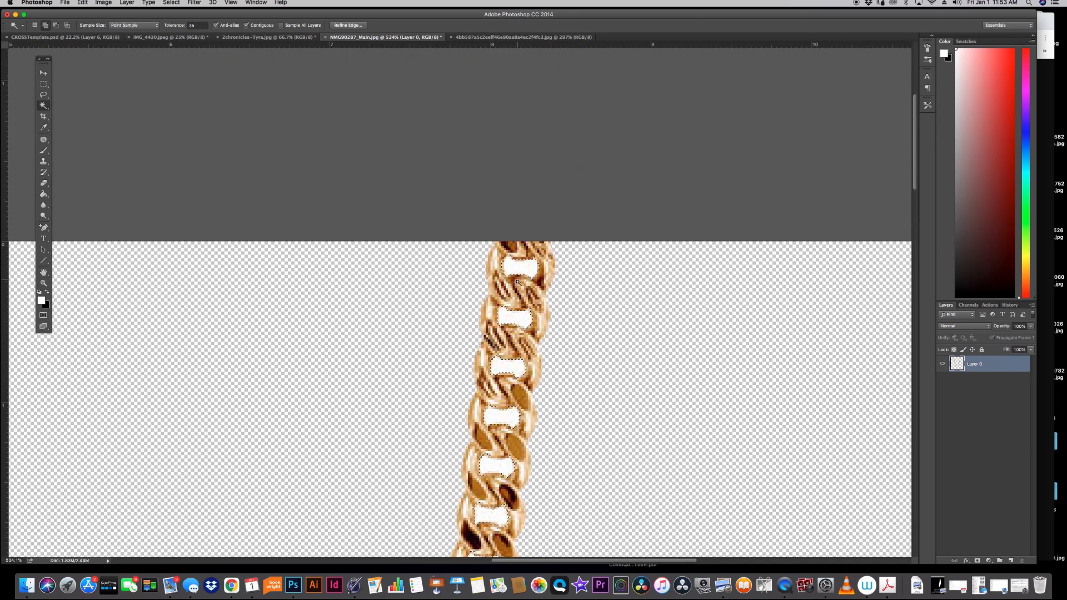
Step: Delete the selected white gaps from all the chain links and clear the selection
left_click(43, 283)
left_click_drag(233, 453, 209, 422)
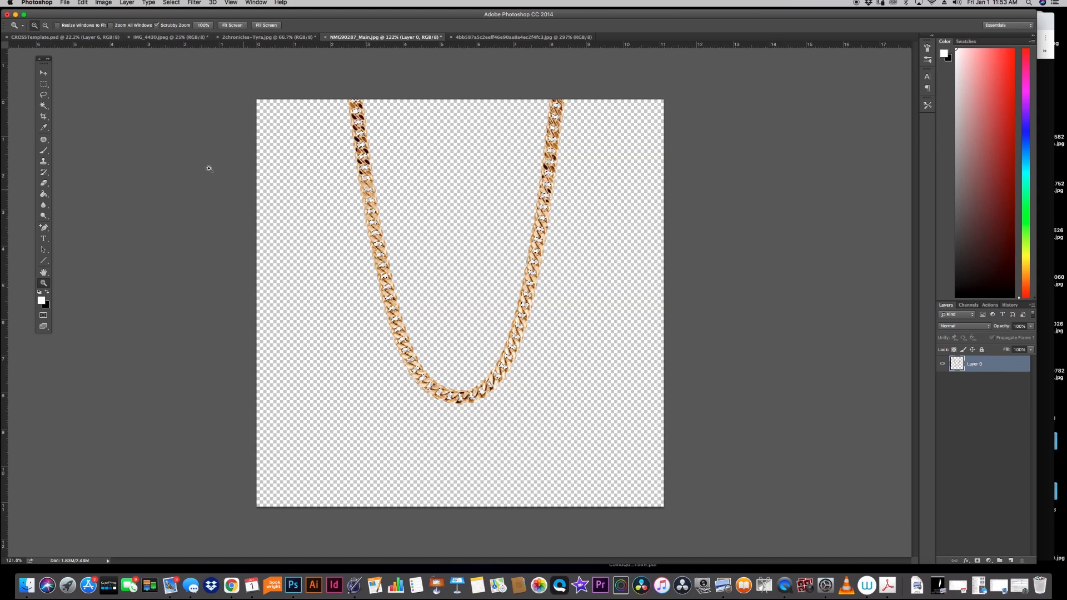
left_click(44, 85)
left_click(412, 152)
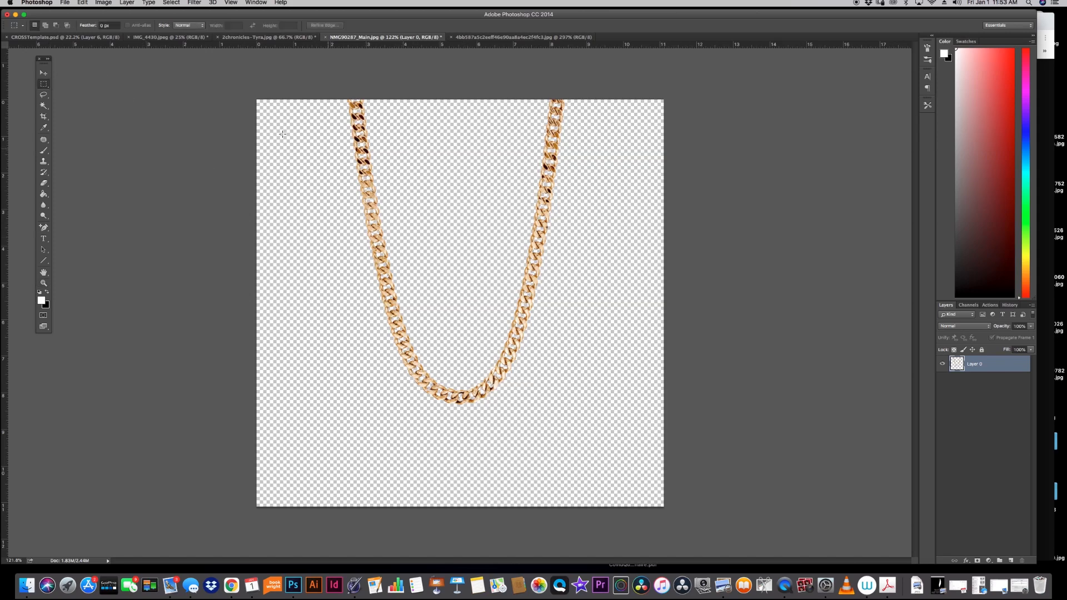
Step: Move the whole gold chain down from the upper edge so it sits within the canvas
left_click(44, 73)
left_click_drag(360, 104, 366, 134)
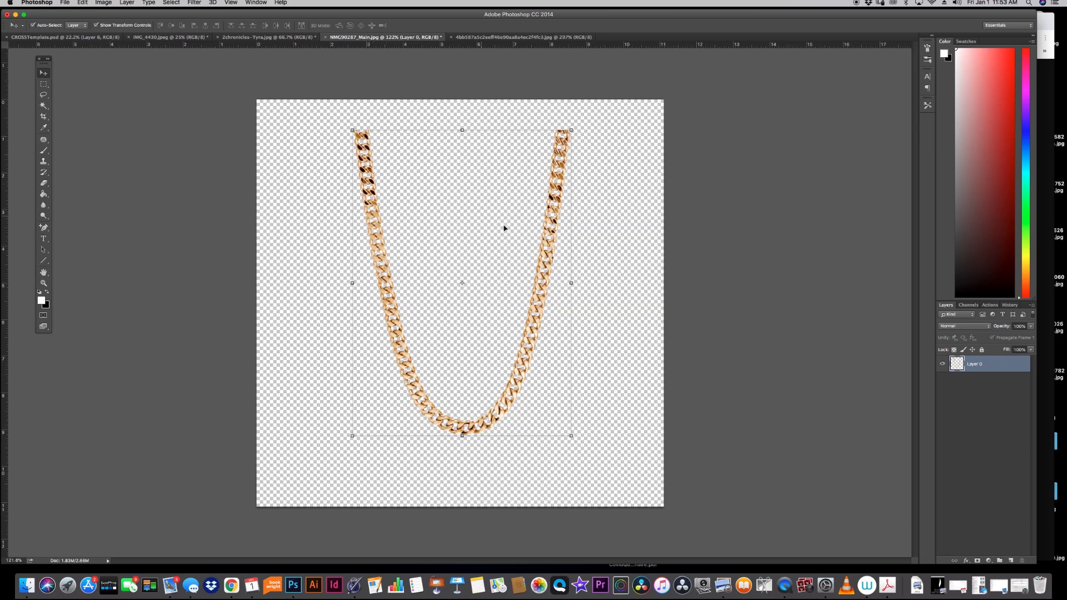
left_click(953, 368, "super")
key("m")
key("super+d")
left_click(44, 73)
left_click_drag(366, 137, 362, 155)
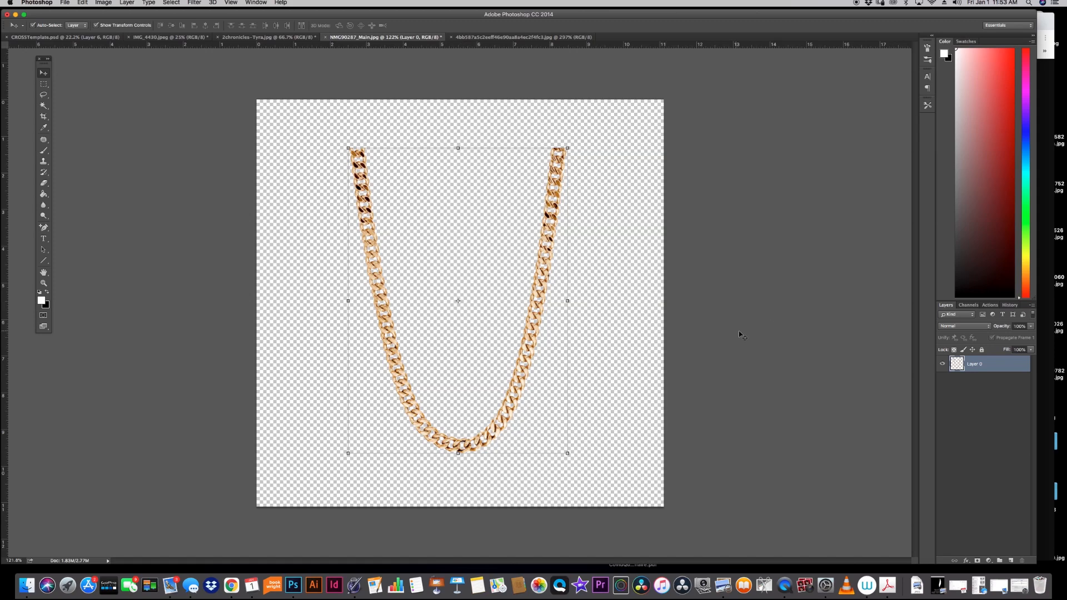
left_click(956, 364, "super")
left_click(249, 37)
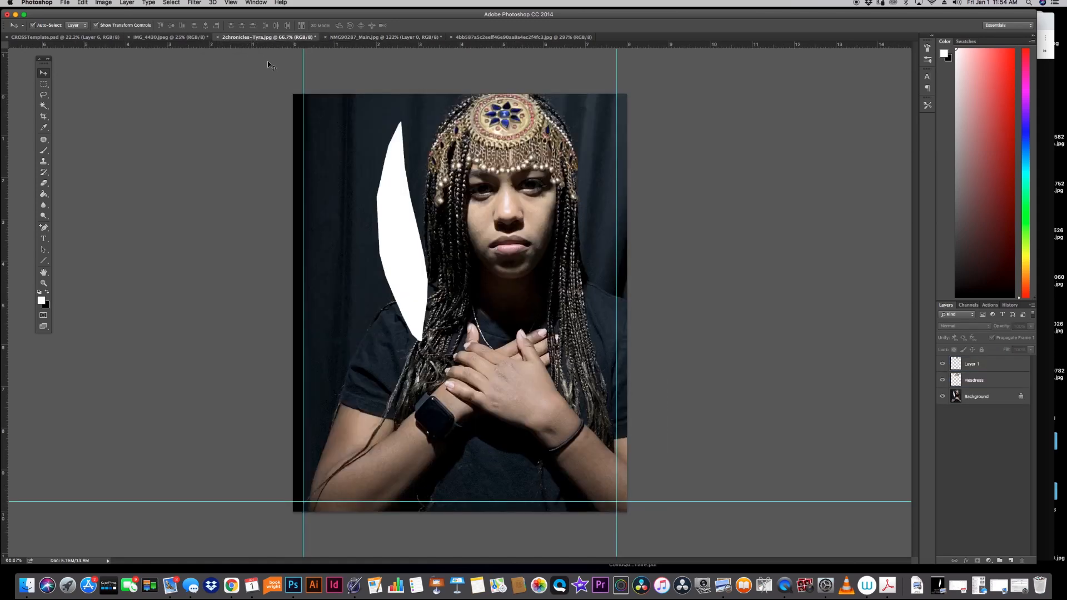
left_click(401, 37)
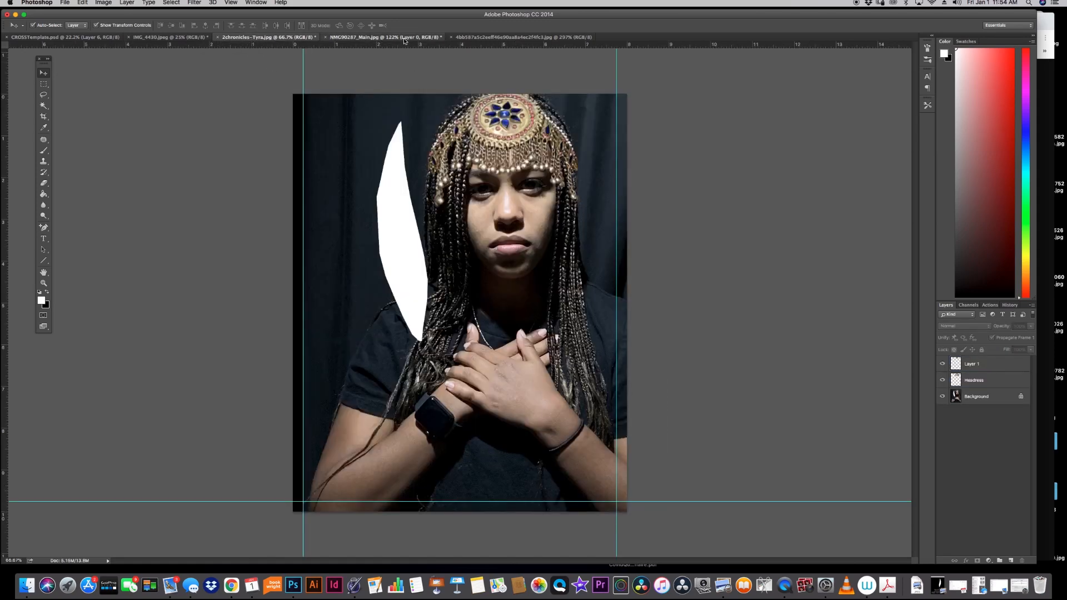
left_click(43, 84)
left_click(44, 73)
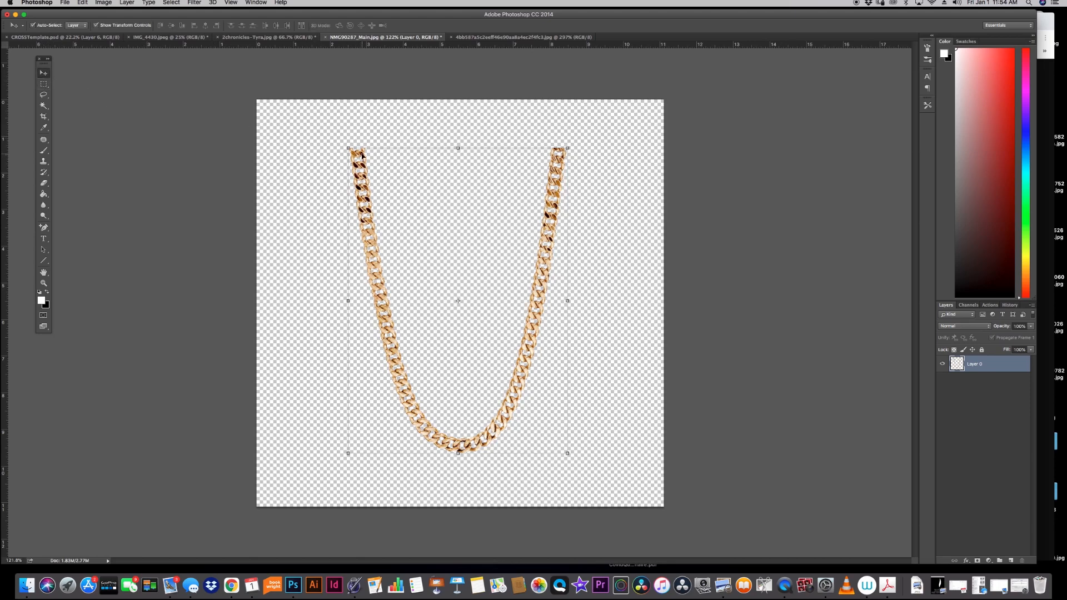
Step: Bring the gold chain layer into the woman's portrait document and place it over the white shape beside her braids
left_click_drag(374, 156, 413, 182)
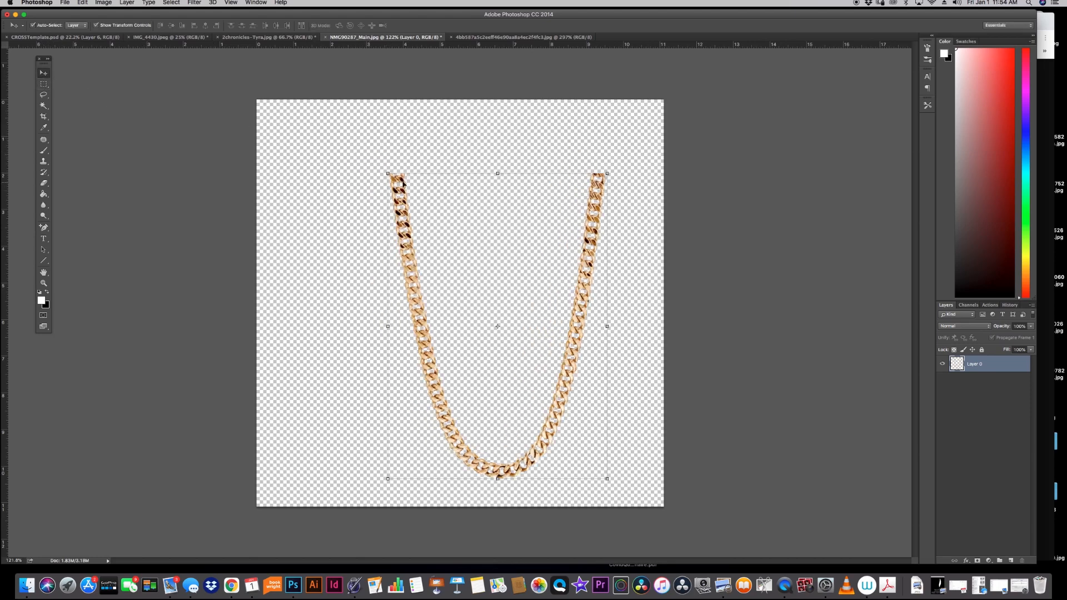
left_click_drag(404, 181, 281, 39)
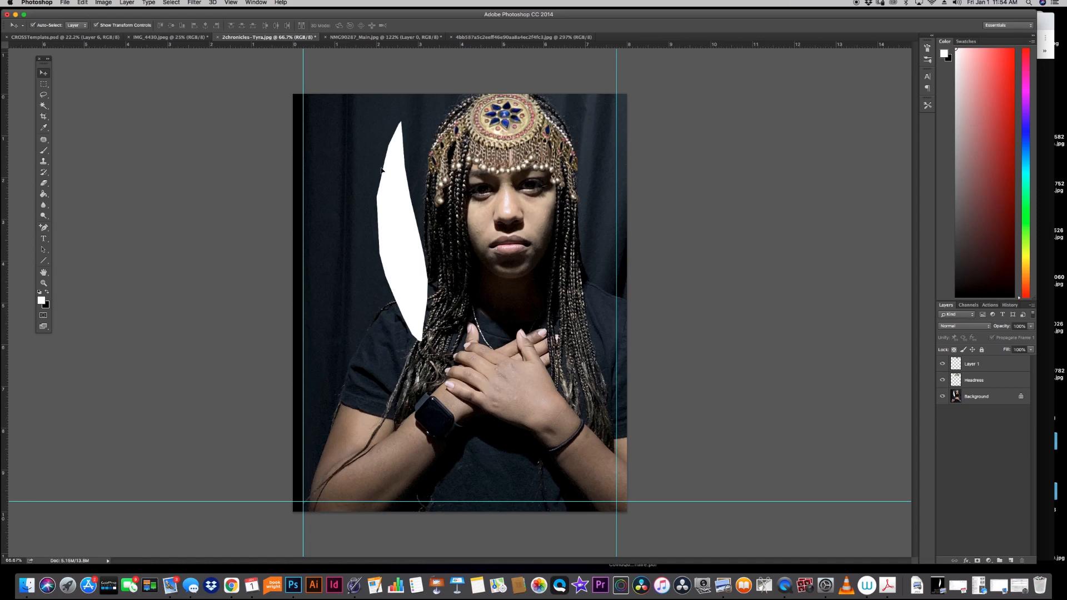
left_click_drag(381, 170, 382, 170)
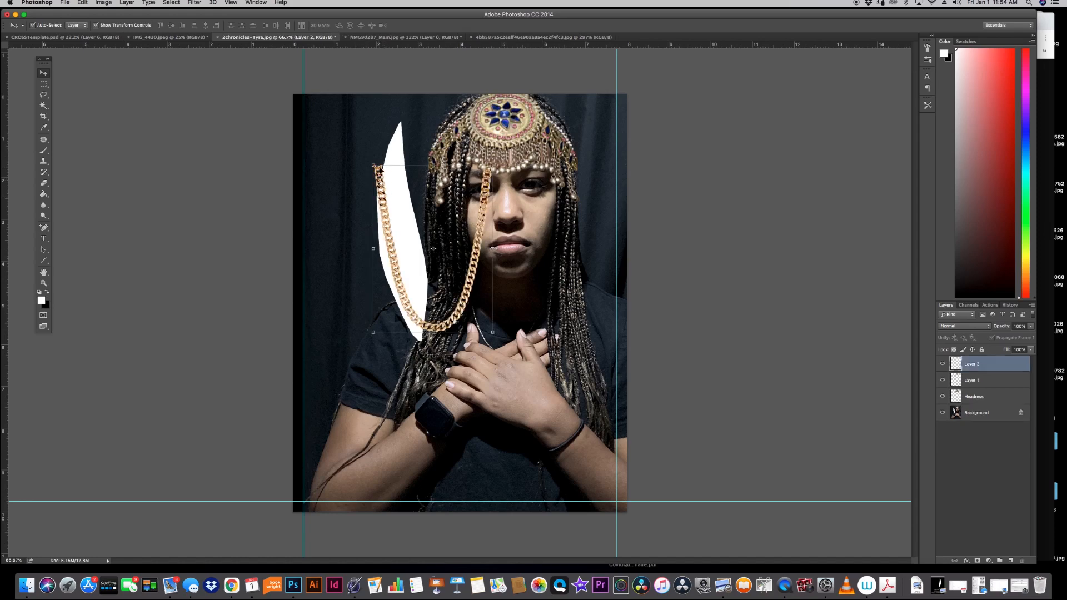
left_click_drag(381, 170, 378, 171)
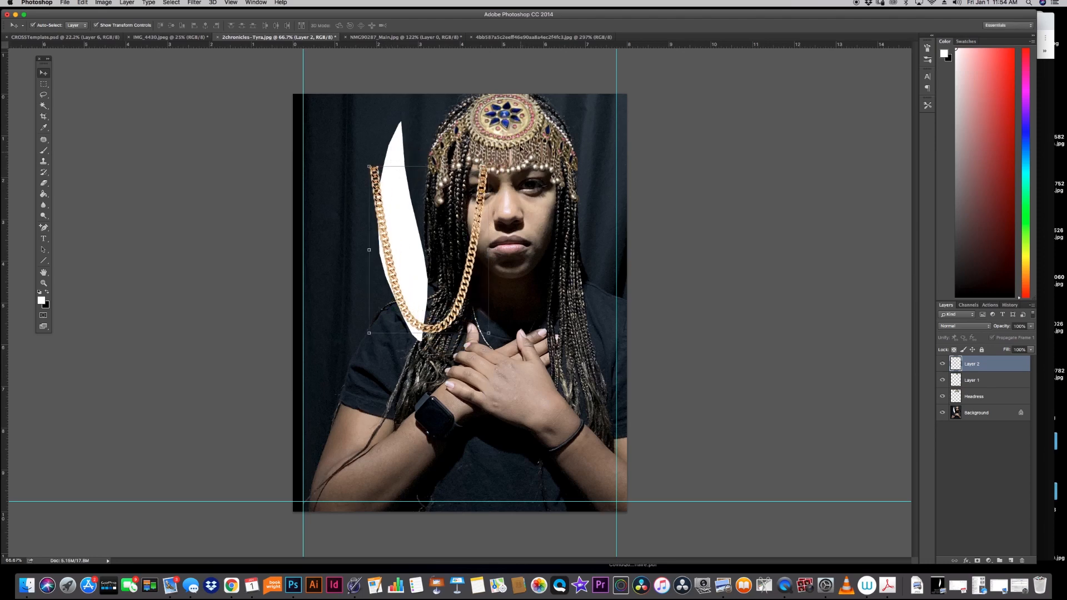
Step: Try the gold chain over the white shape and move it down over the woman's forearm beside the wristwatch
left_click_drag(400, 285, 410, 267)
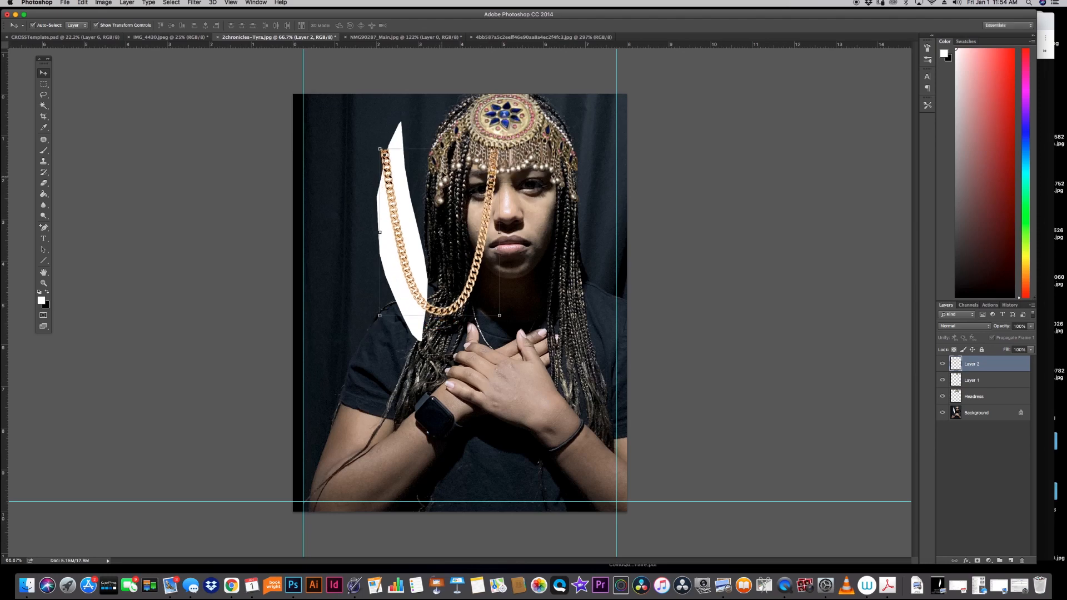
left_click_drag(388, 164, 317, 337)
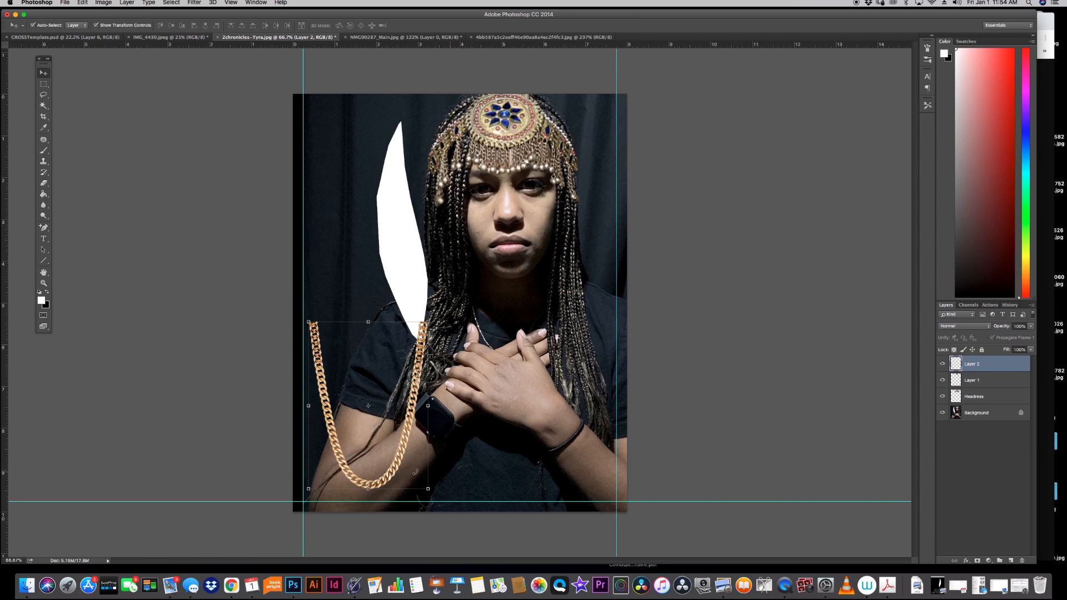
Step: Switch to Chrome to study how the chains hang from the crown in the reference photo, and return to Photoshop
left_click(231, 585)
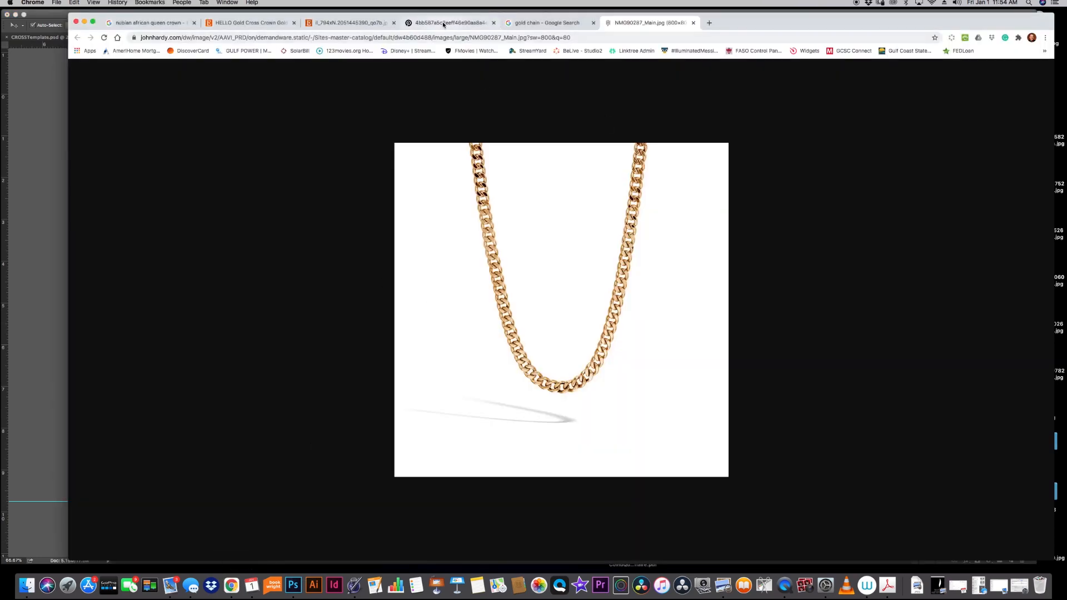
left_click(442, 22)
left_click(366, 23)
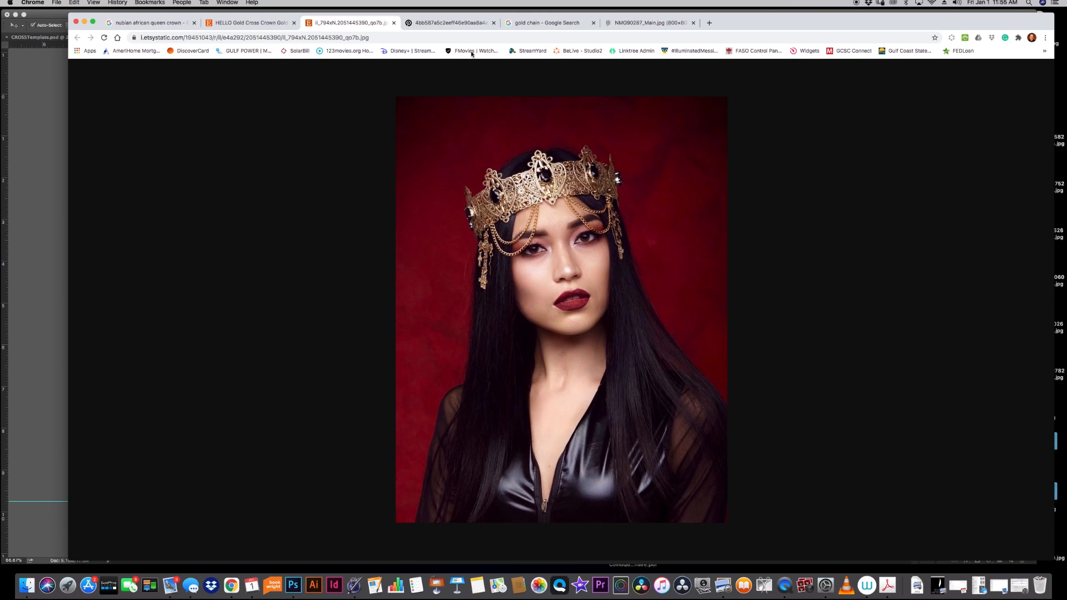
left_click(43, 99)
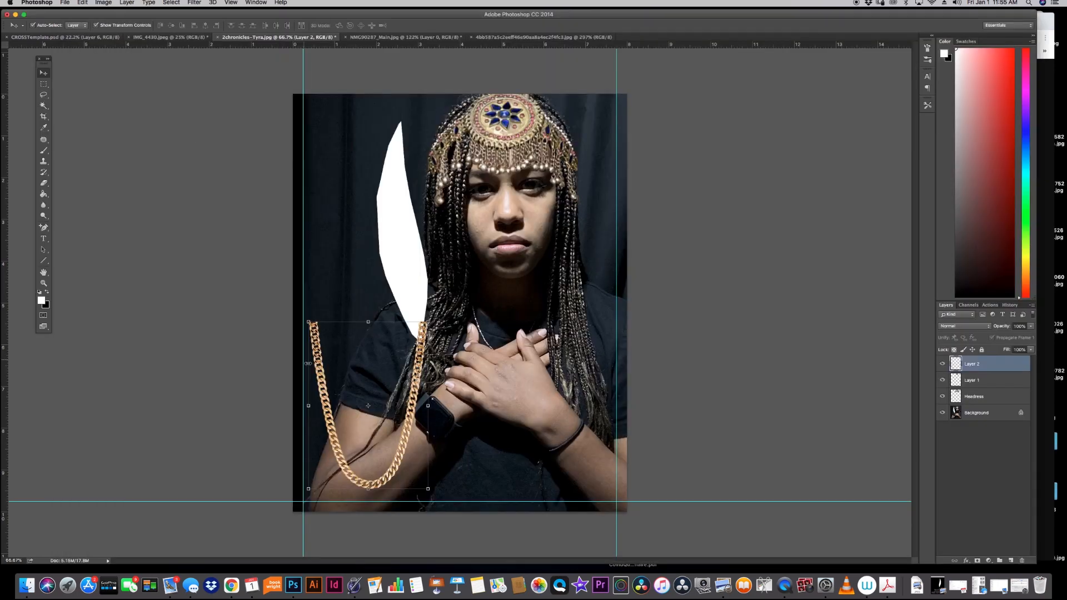
Step: Move the gold chain up and scale it down to about 41% so it hangs from the headdress fringe beside the nose
left_click_drag(317, 342, 394, 188)
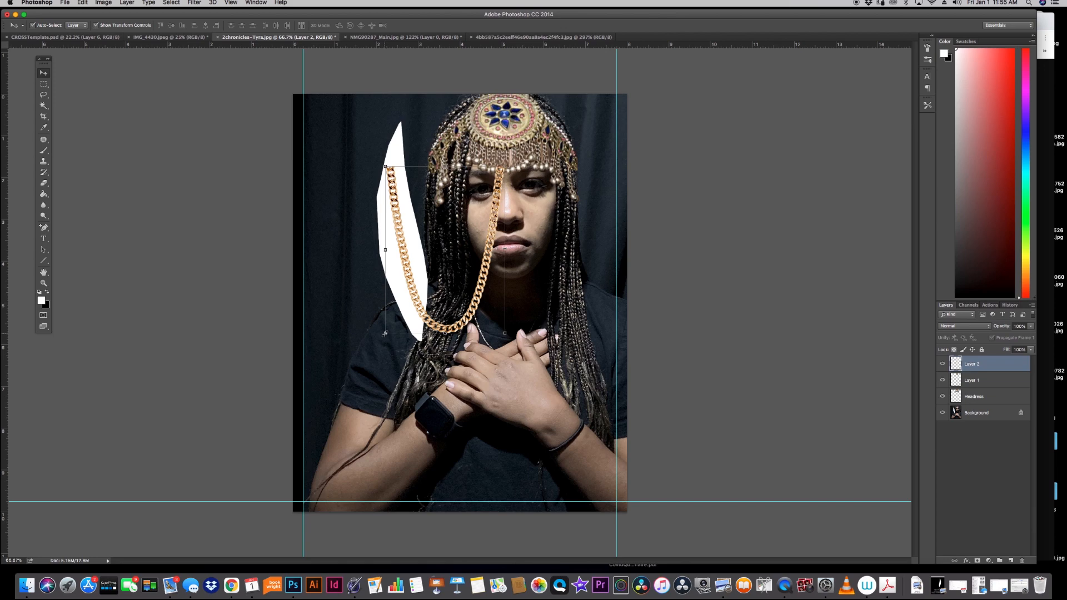
left_click_drag(385, 334, 454, 236)
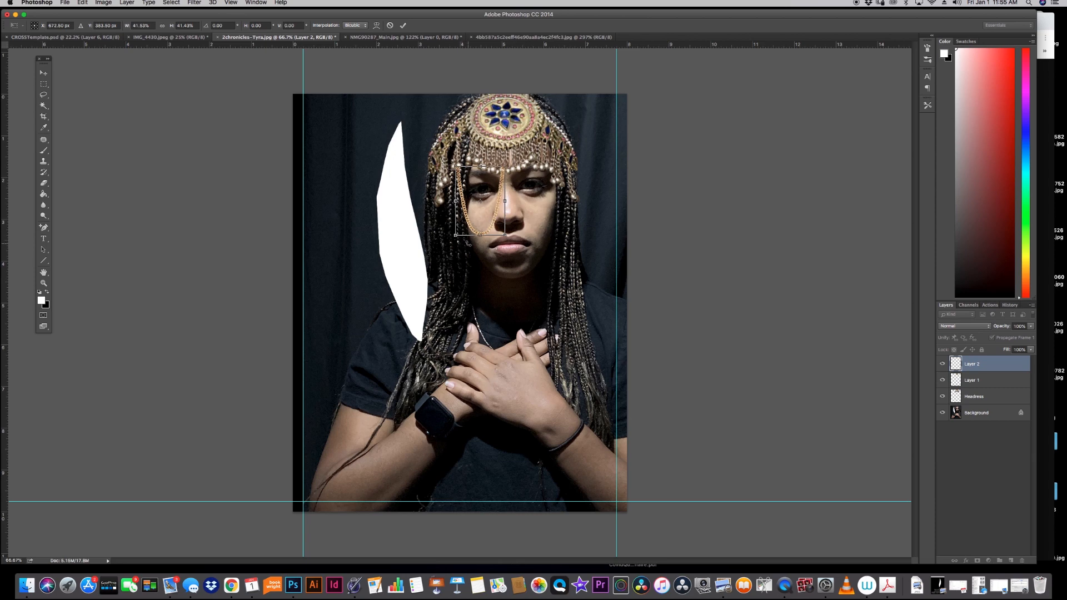
key("Return")
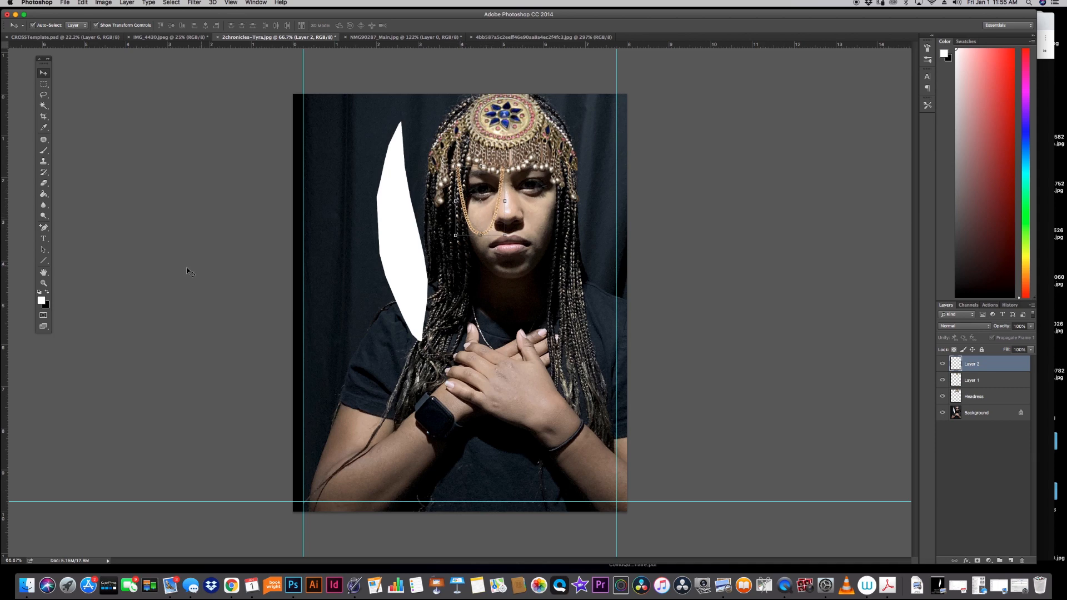
Step: Distort the gold chain so it widens outward, with one end over the braids and the other at the forehead's center
left_click(43, 283)
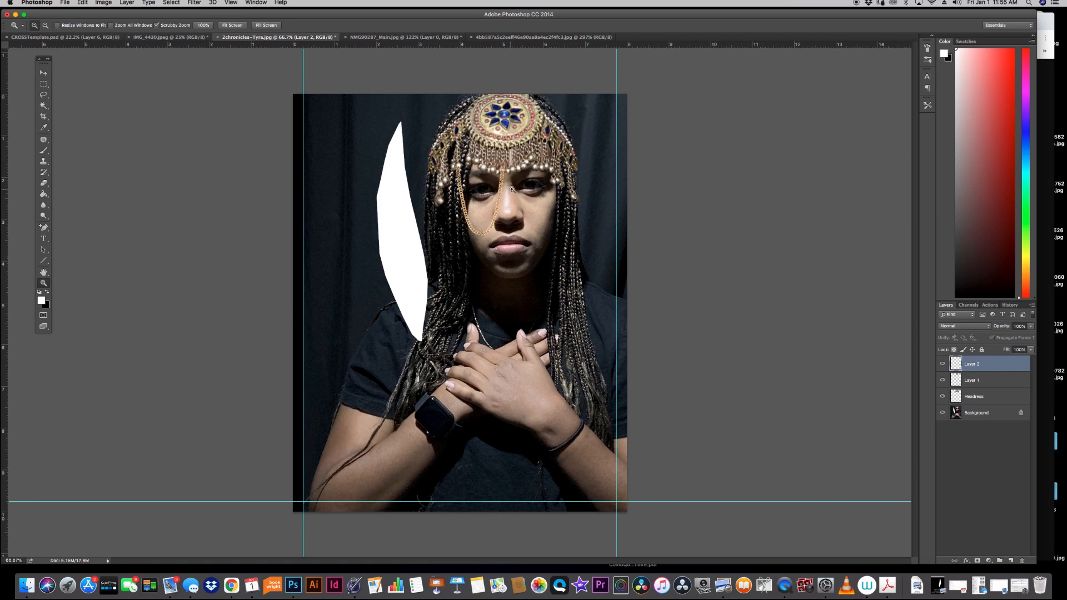
left_click_drag(507, 194, 545, 205)
left_click(43, 73)
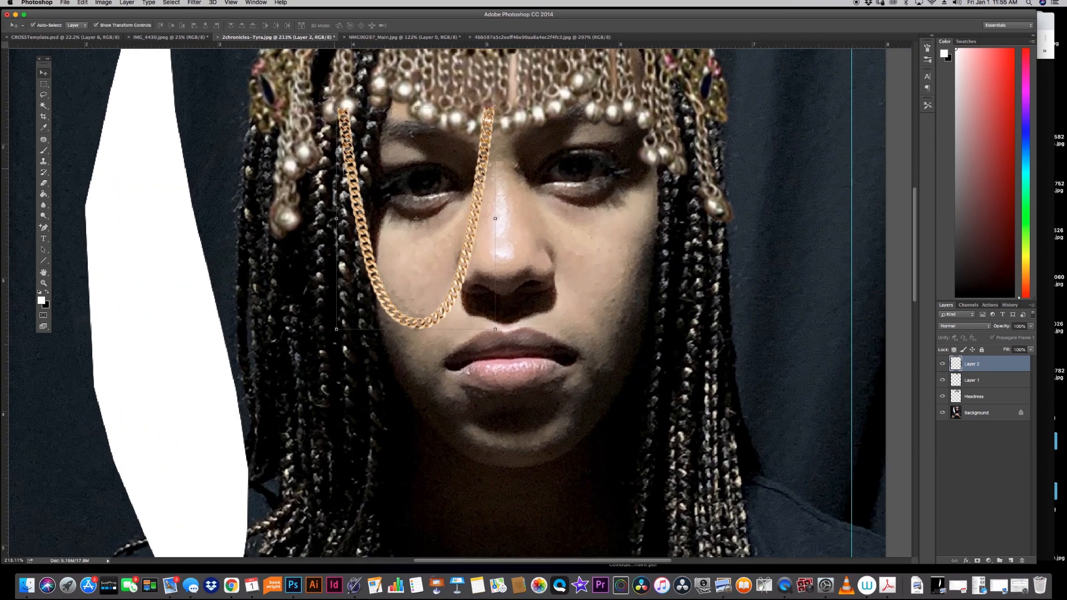
left_click(104, 3)
mouse_move(88, 3)
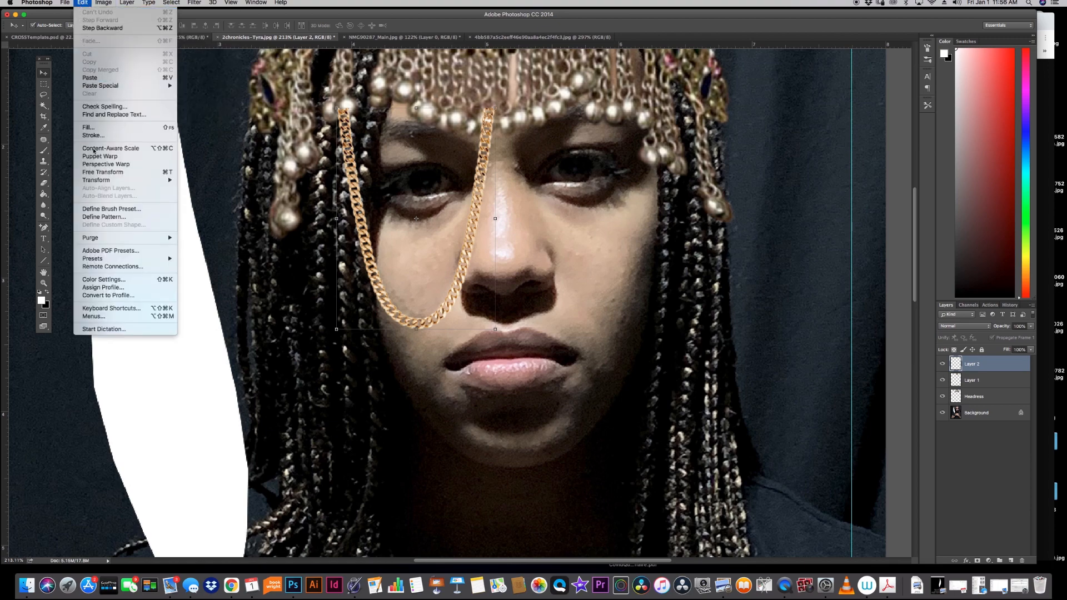
mouse_move(143, 181)
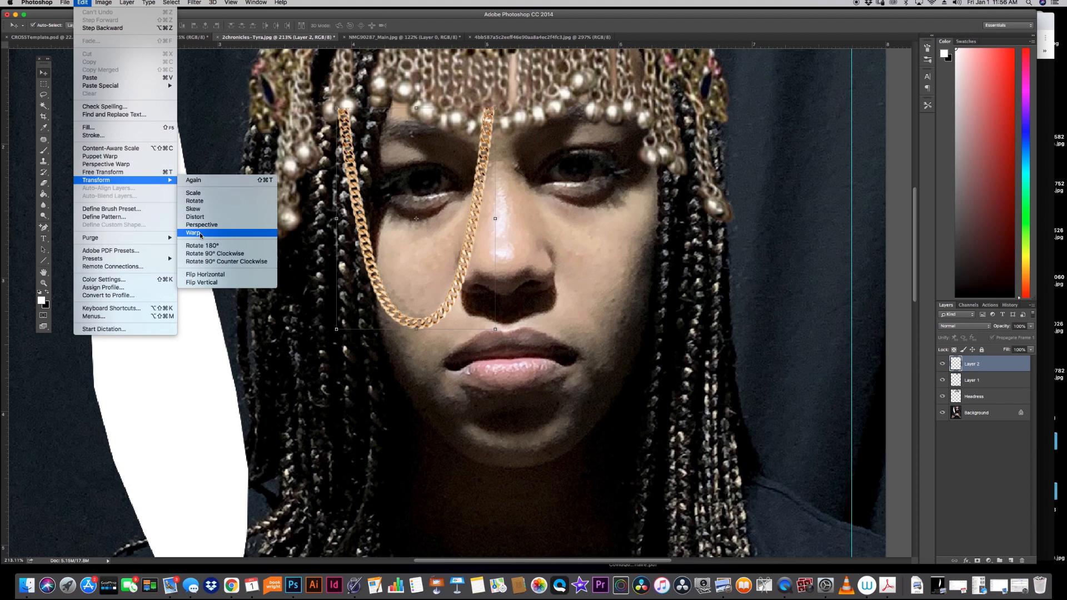
left_click(196, 217)
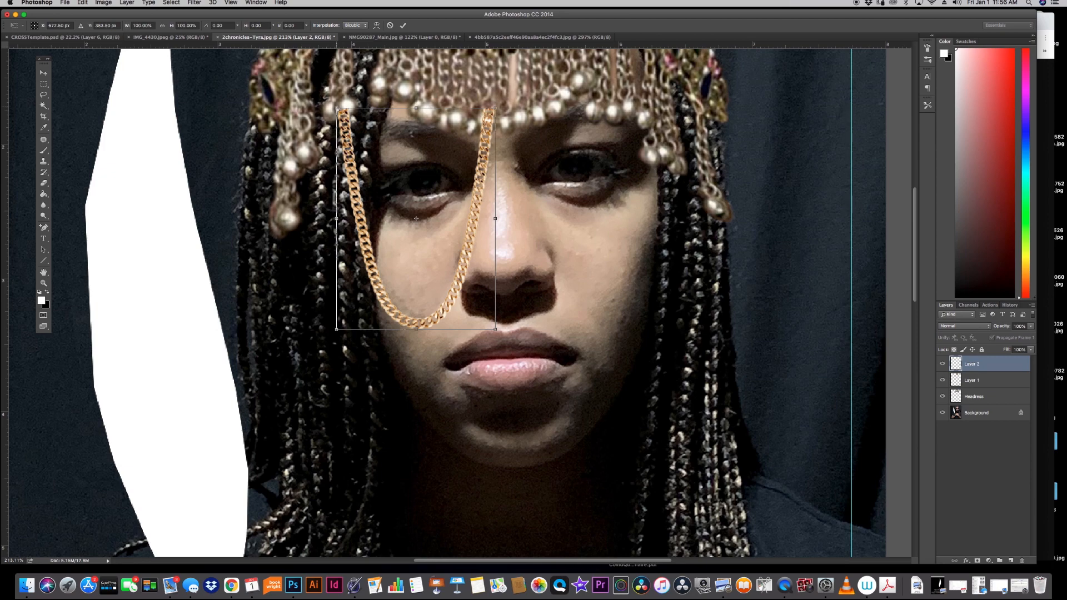
left_click_drag(338, 109, 295, 135)
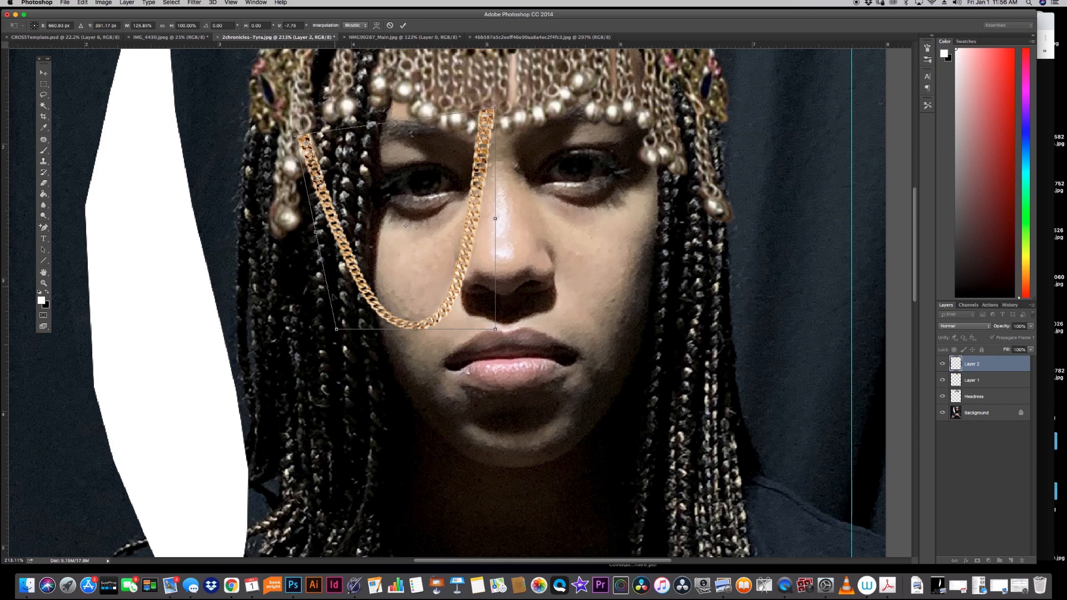
left_click_drag(337, 330, 288, 313)
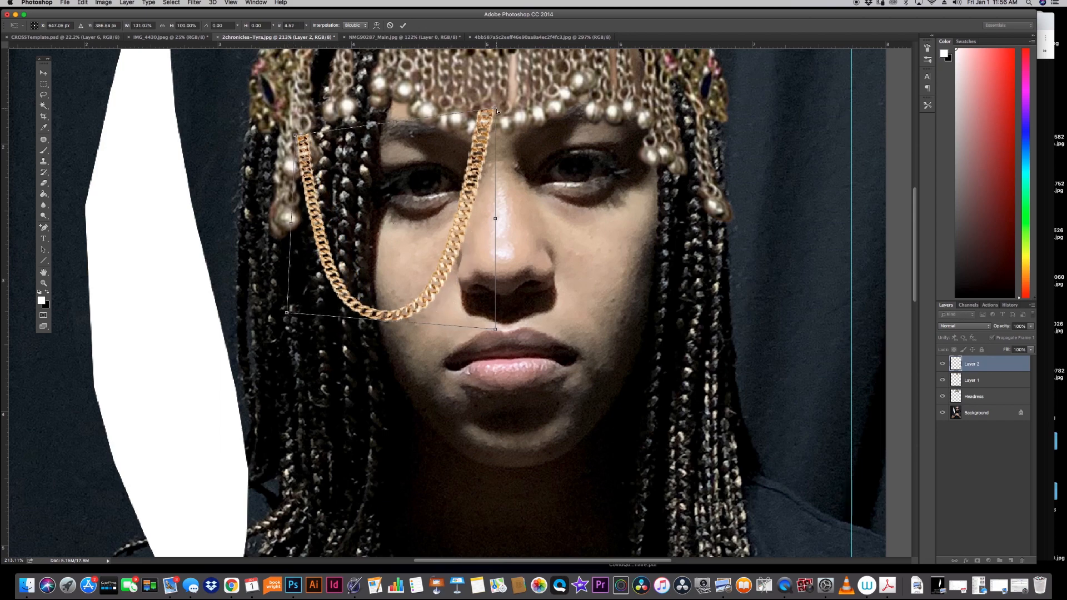
left_click_drag(497, 110, 510, 113)
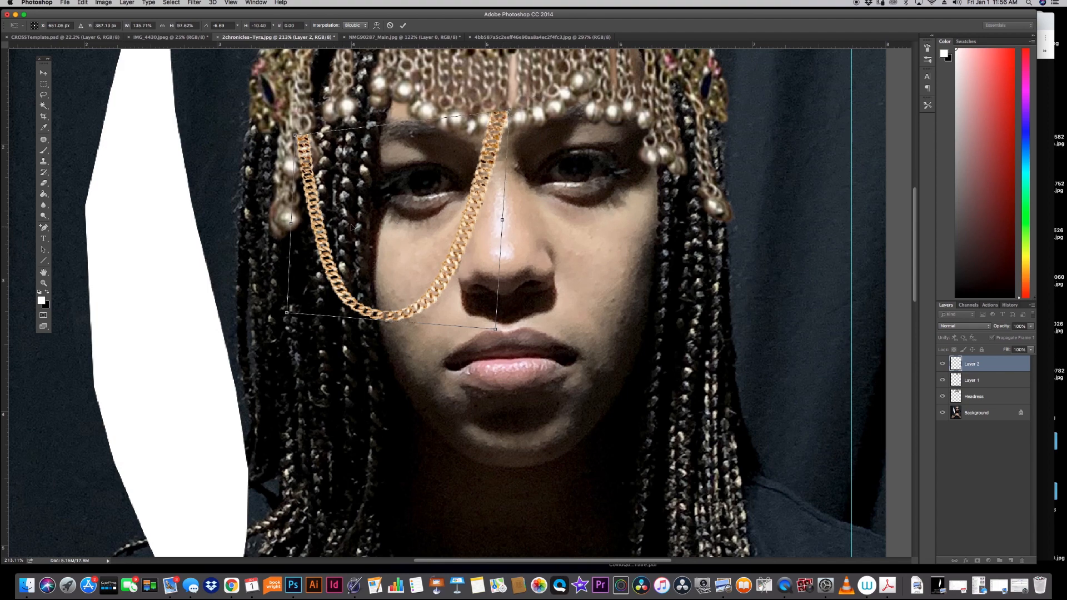
key("Return")
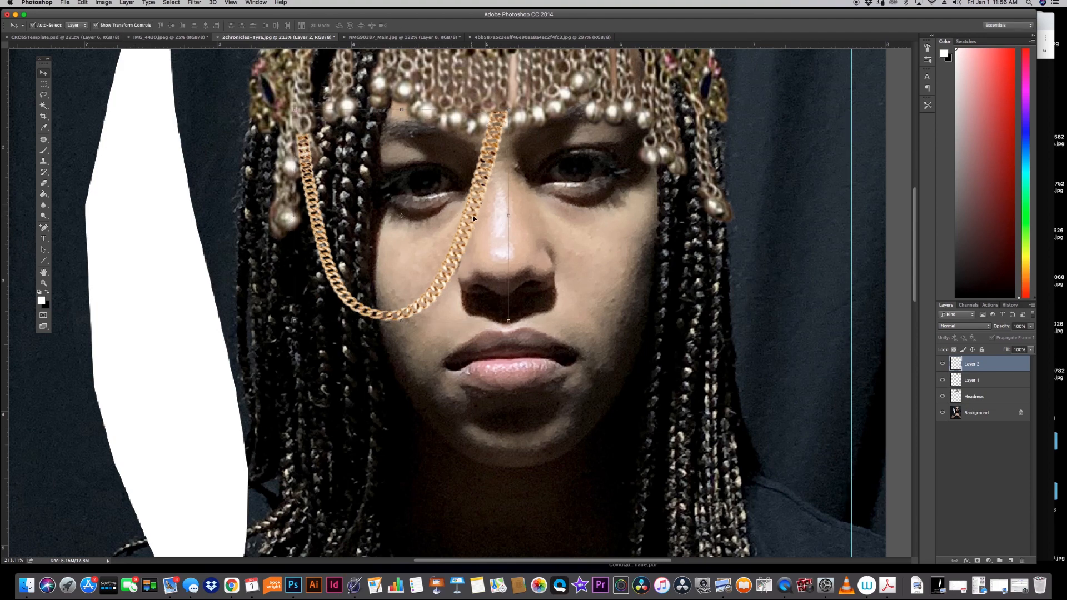
Step: Warp the gold chain so its outer strand over the braids and the adjoining lower curve bow slightly outward
left_click(85, 3)
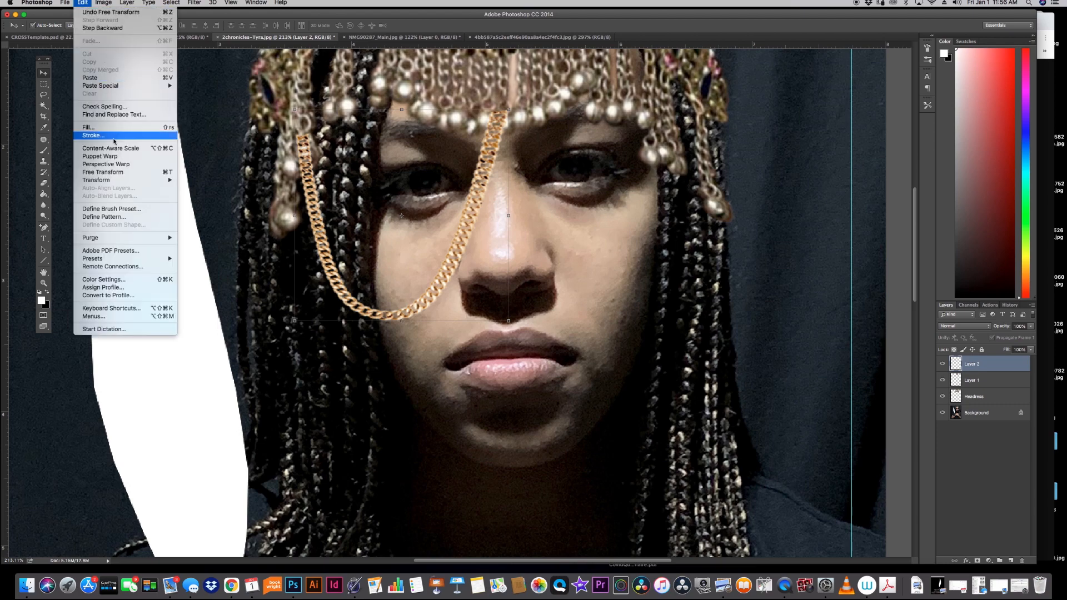
mouse_move(111, 182)
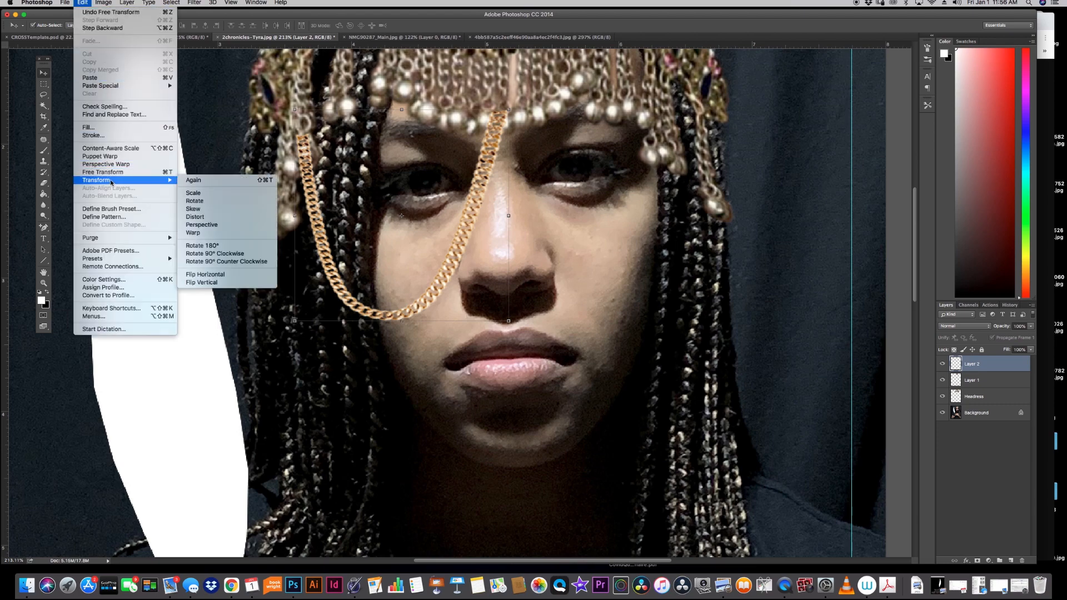
left_click(209, 232)
left_click_drag(295, 181, 292, 185)
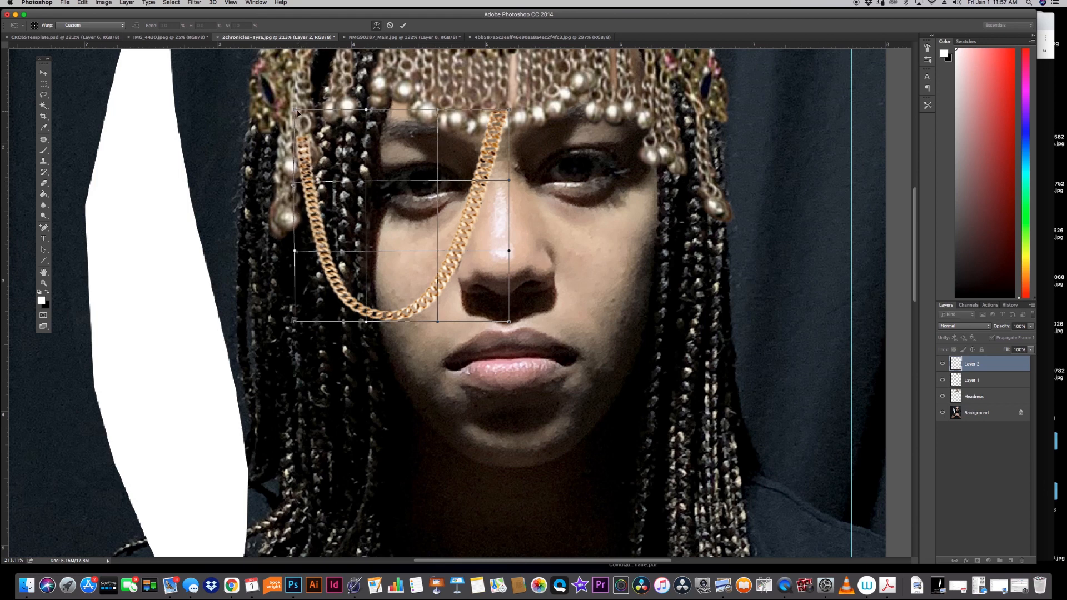
left_click_drag(296, 110, 300, 100)
left_click_drag(295, 251, 286, 256)
left_click_drag(367, 323, 295, 322)
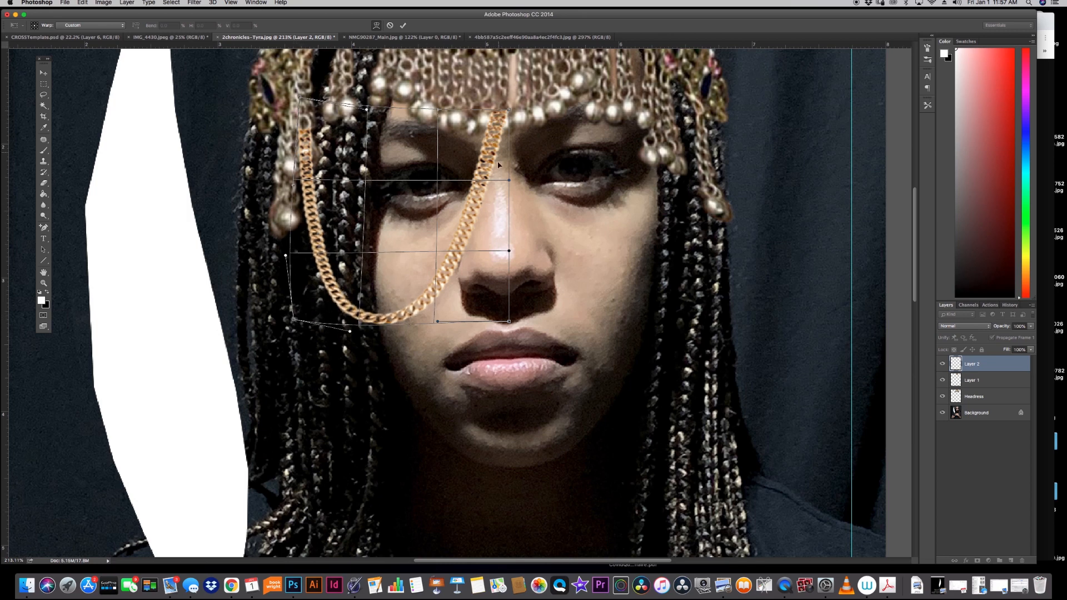
Step: Warp the chain's inner strand beside the nose and round out the lower curve across the cheek
left_click_drag(510, 183, 520, 181)
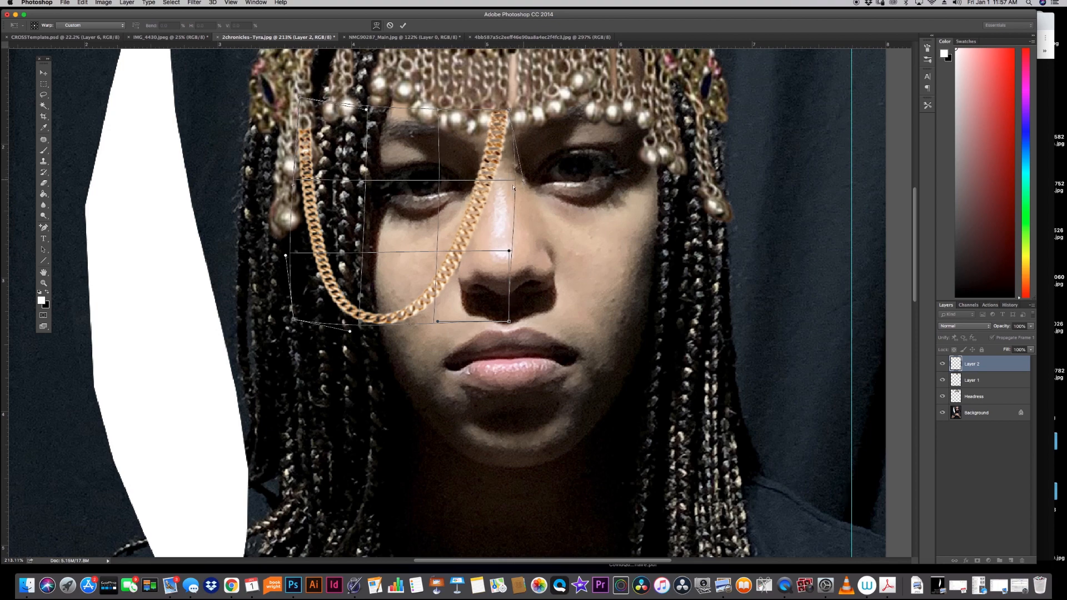
left_click_drag(509, 251, 467, 232)
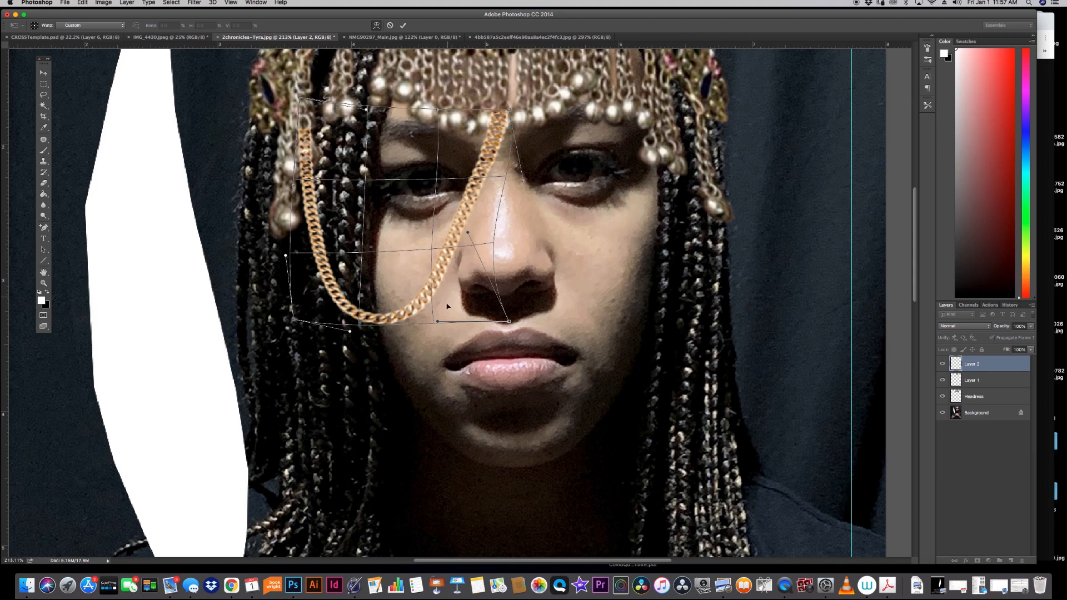
left_click_drag(437, 322, 460, 333)
left_click_drag(461, 333, 471, 329)
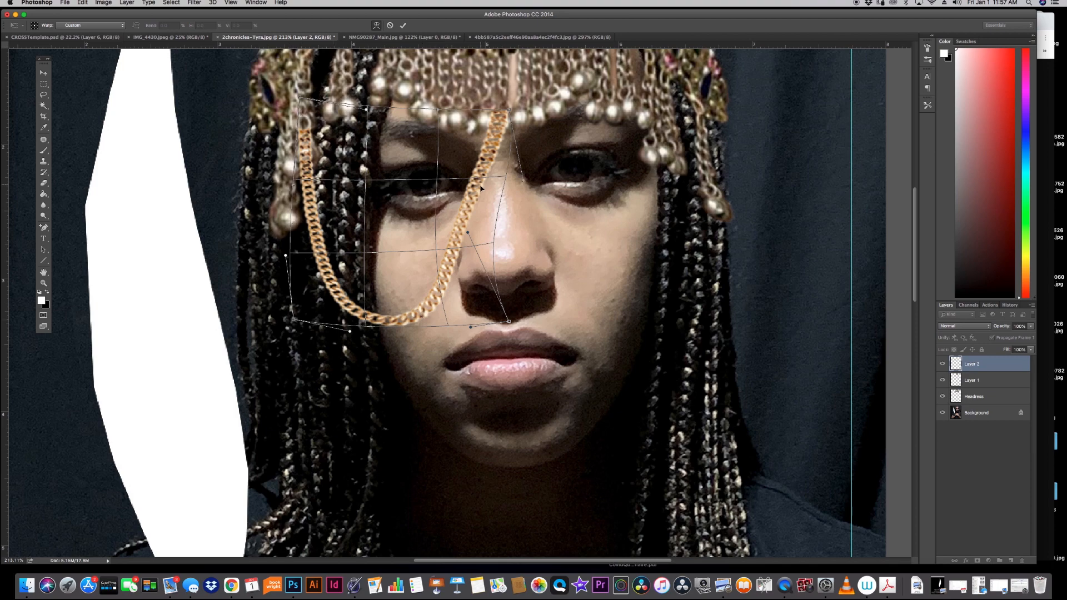
left_click_drag(469, 235, 453, 220)
left_click_drag(526, 185, 527, 211)
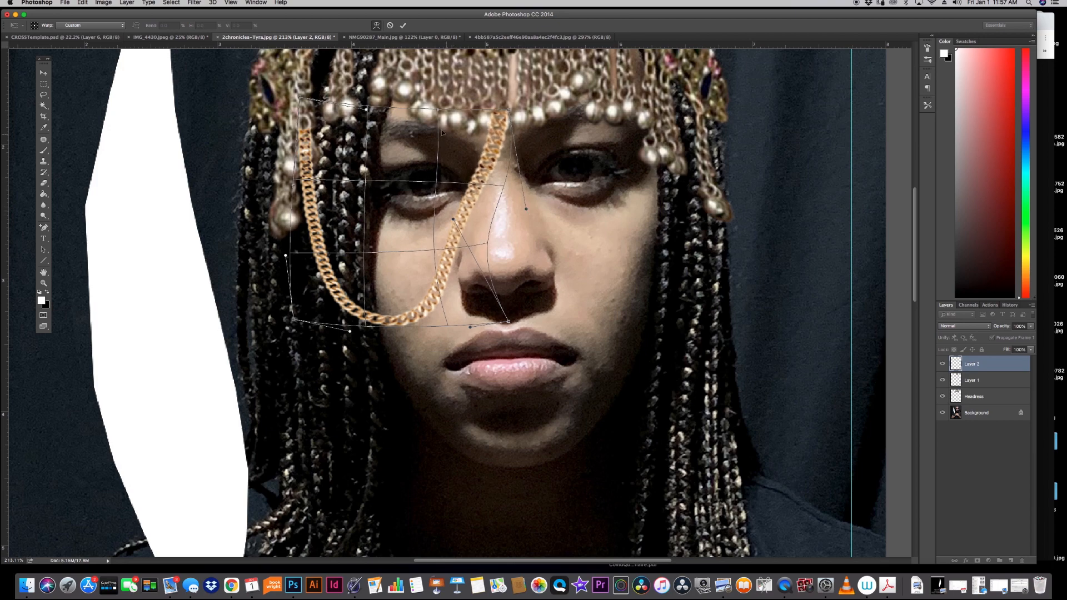
Step: Slim the inner strand's upper end between the eyebrows and pull the warp's lower corner outward near the mouth
left_click_drag(438, 111, 447, 114)
left_click_drag(441, 186, 445, 188)
left_click_drag(509, 110, 507, 111)
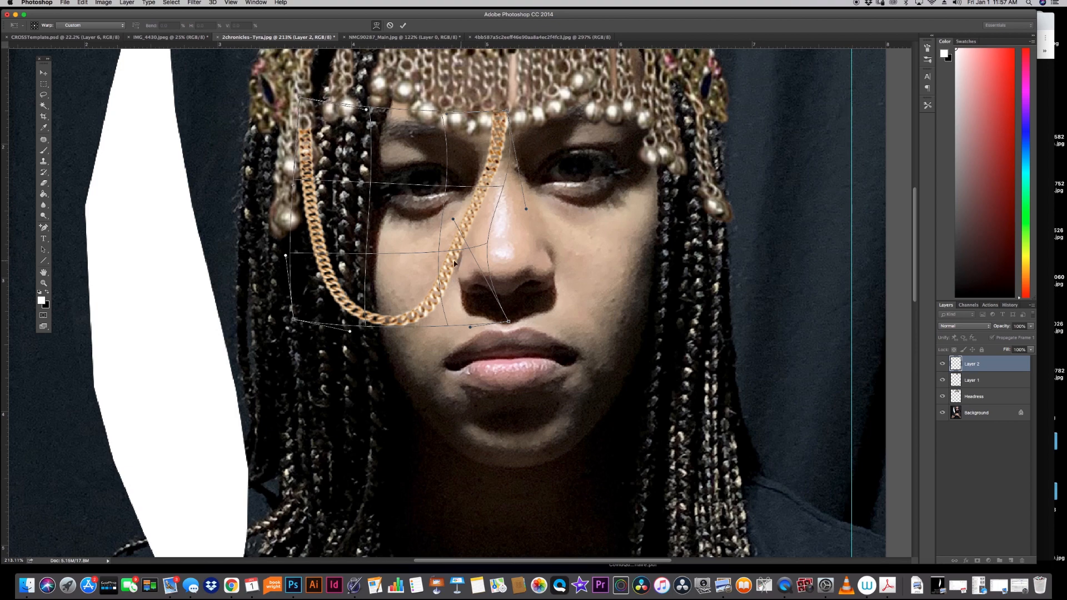
left_click_drag(440, 254, 436, 254)
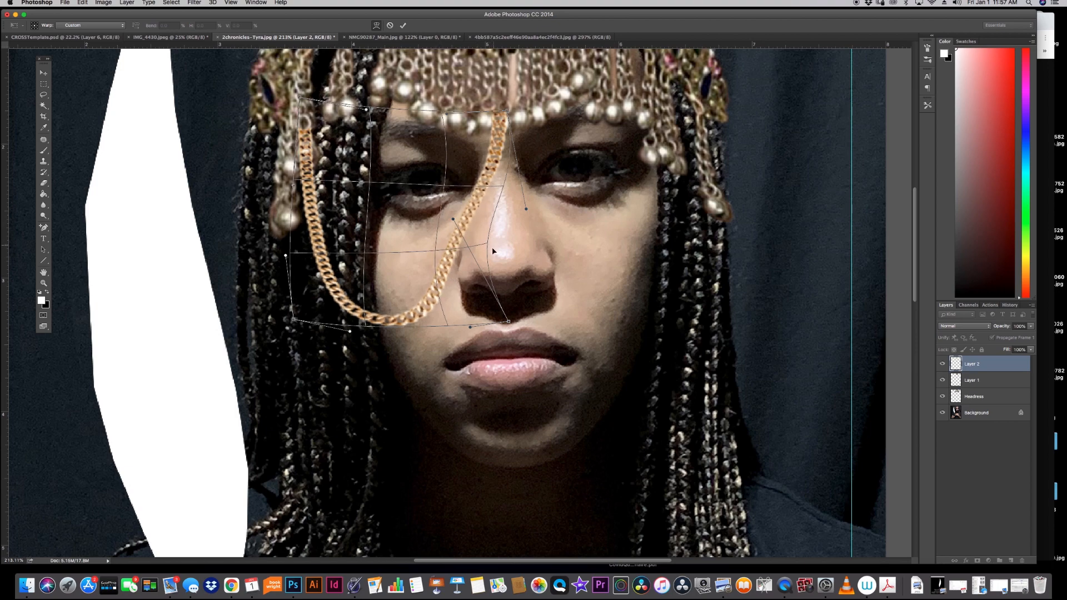
left_click_drag(510, 323, 538, 331)
left_click_drag(469, 327, 478, 327)
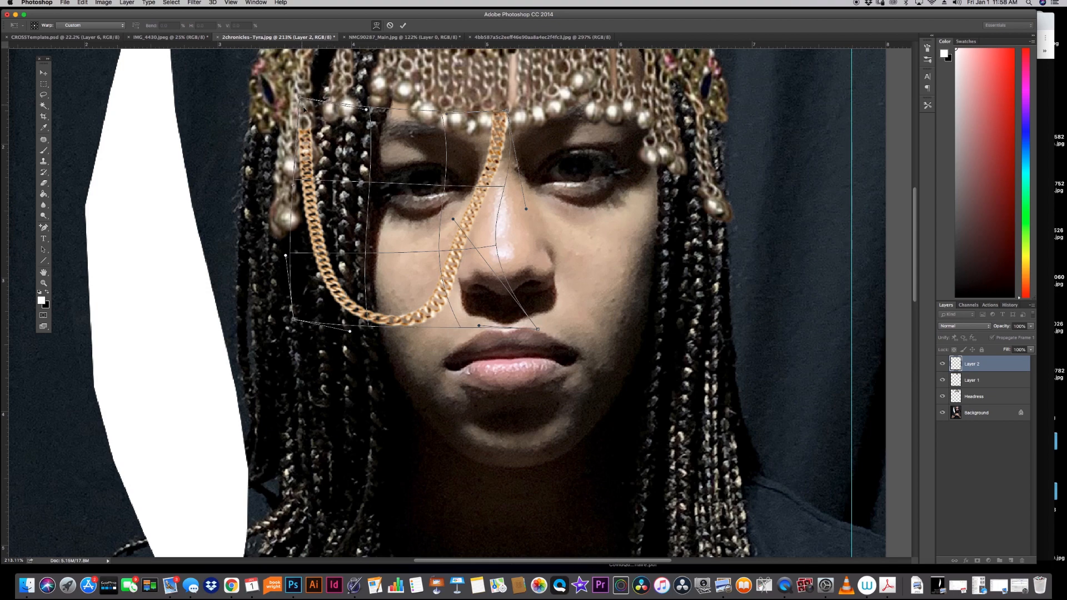
Step: Refine the chain's lower curve, raise its outer end up into the headdress pendants, and apply the warp
left_click_drag(293, 318, 296, 314)
left_click_drag(370, 325, 373, 327)
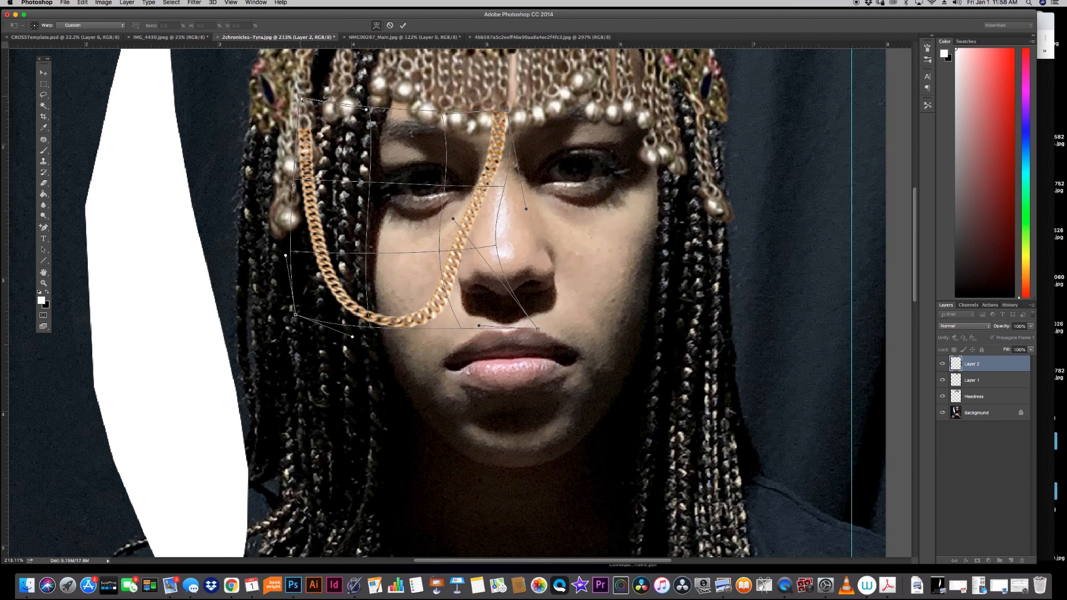
left_click_drag(302, 96, 301, 75)
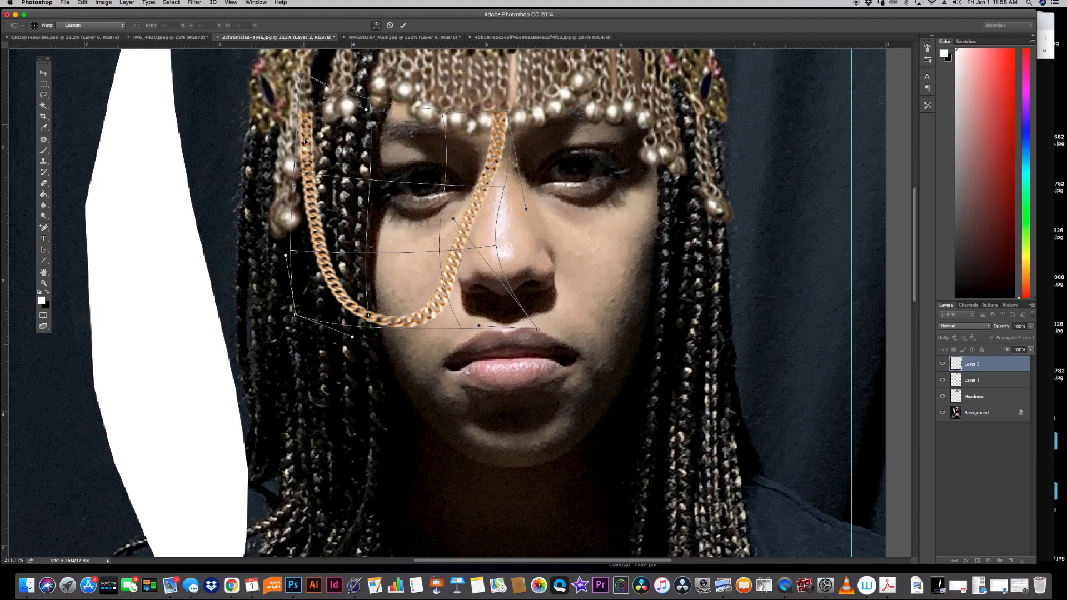
left_click_drag(430, 275, 412, 287)
key("super+z")
left_click(44, 84)
left_click(599, 187)
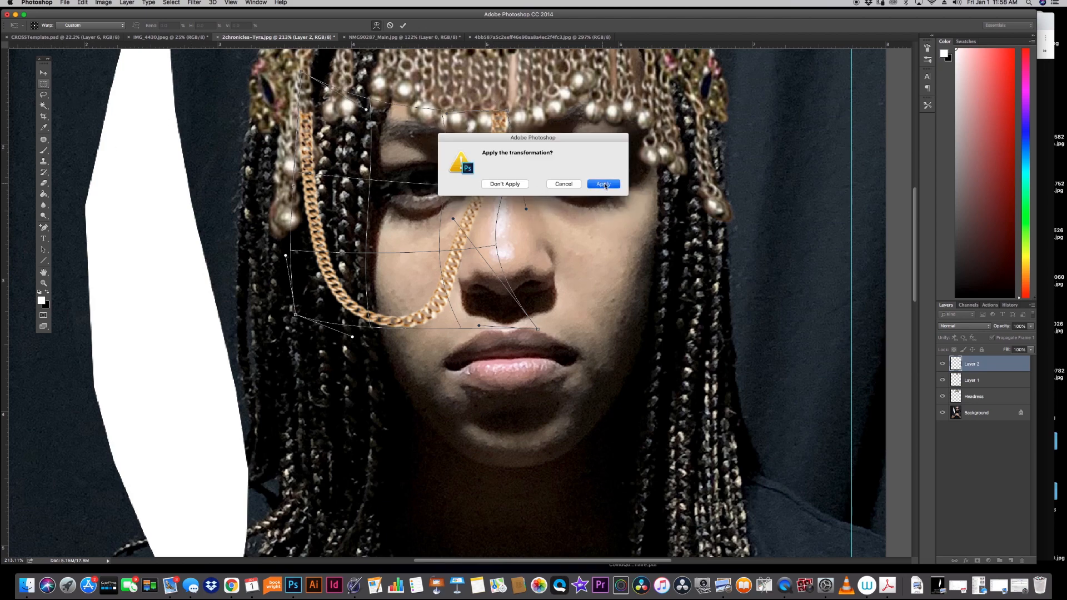
Step: Compare the portrait with and without the chain layer, and rename that layer "Cha"
left_click(44, 283)
left_click_drag(500, 221, 458, 253)
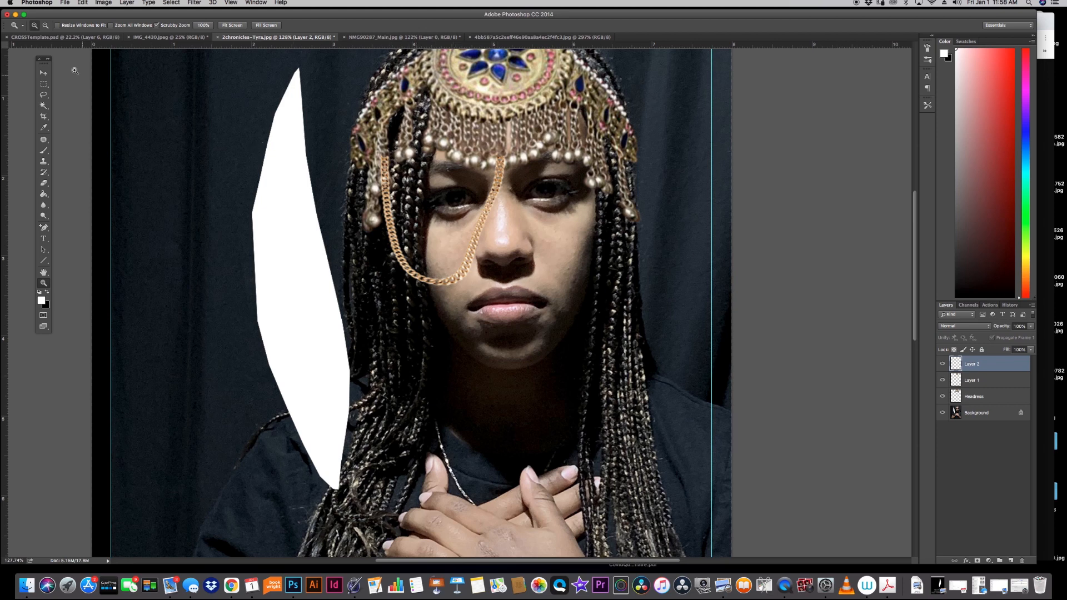
left_click(43, 73)
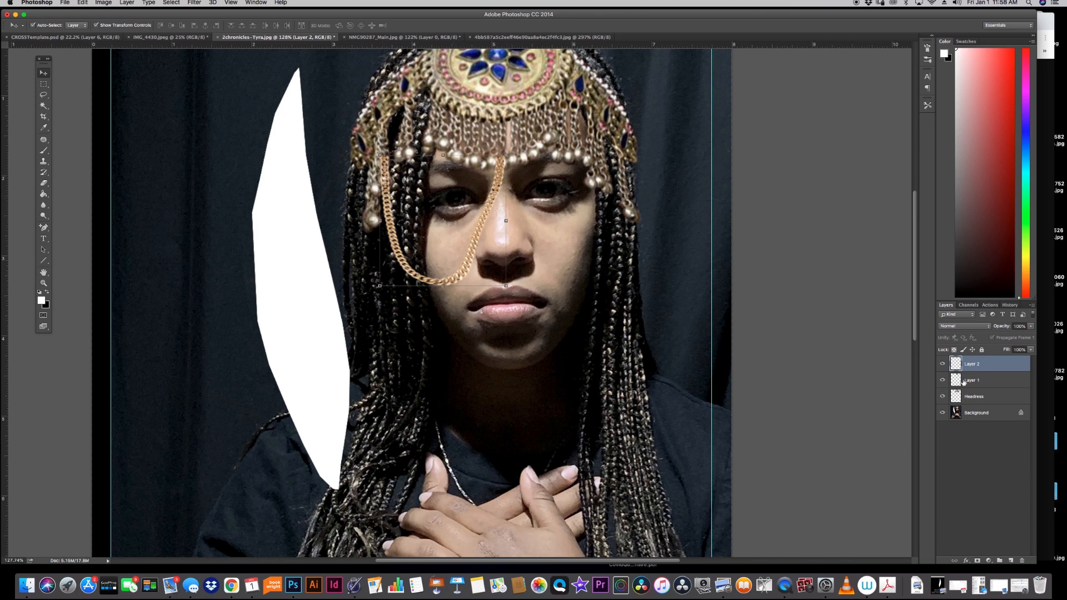
left_click(942, 365)
left_click(942, 364)
double_click(971, 364)
type("Cha")
key("Return")
key("i")
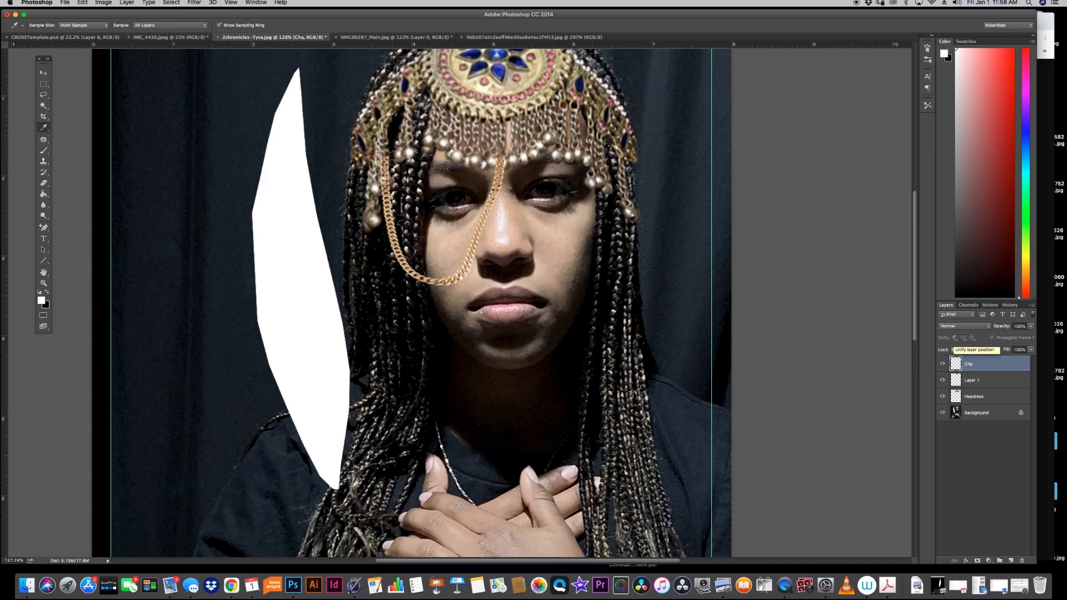
Step: Rename Layer 1, which holds the newly placed headdress piece, as "New Headress"
left_click(976, 381)
left_click(941, 382)
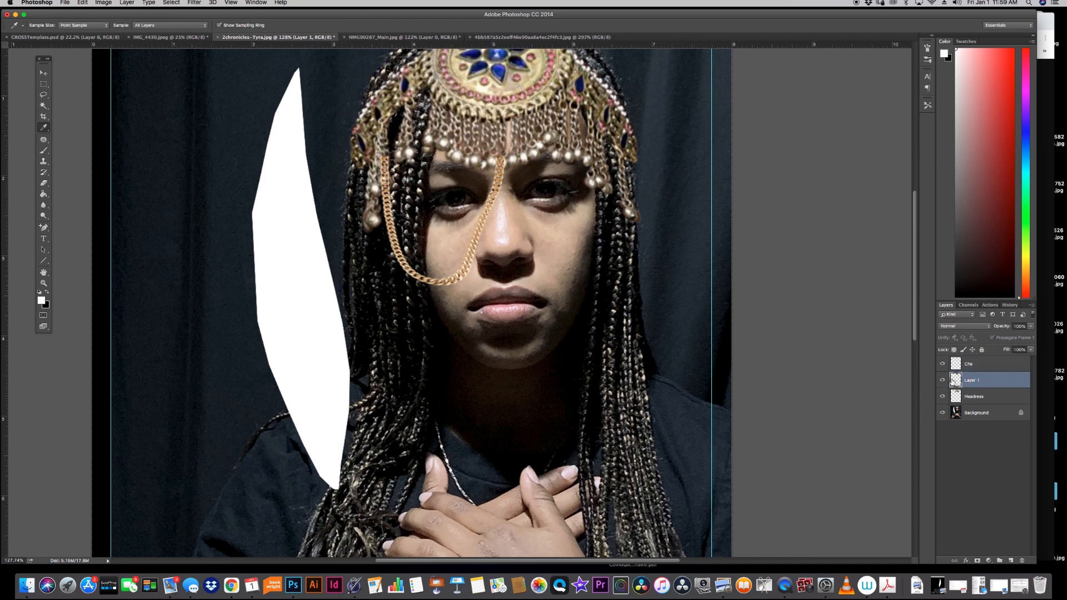
double_click(970, 381)
type("New Headress")
key("Return")
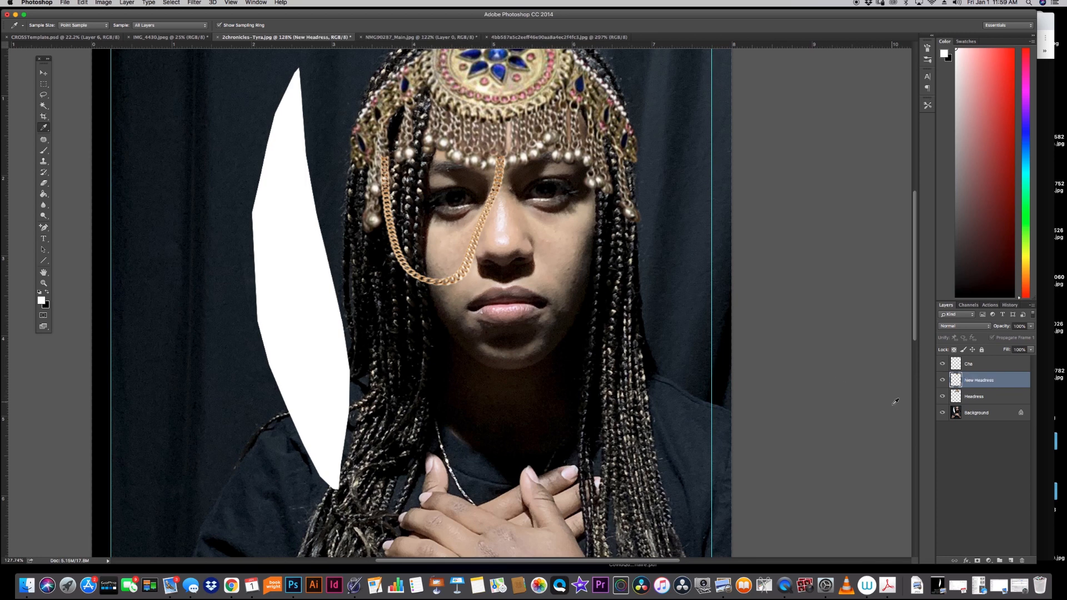
Step: Duplicate the chain layer and place the copy level with the original across the other half of the face
left_click(43, 77)
left_click(392, 236)
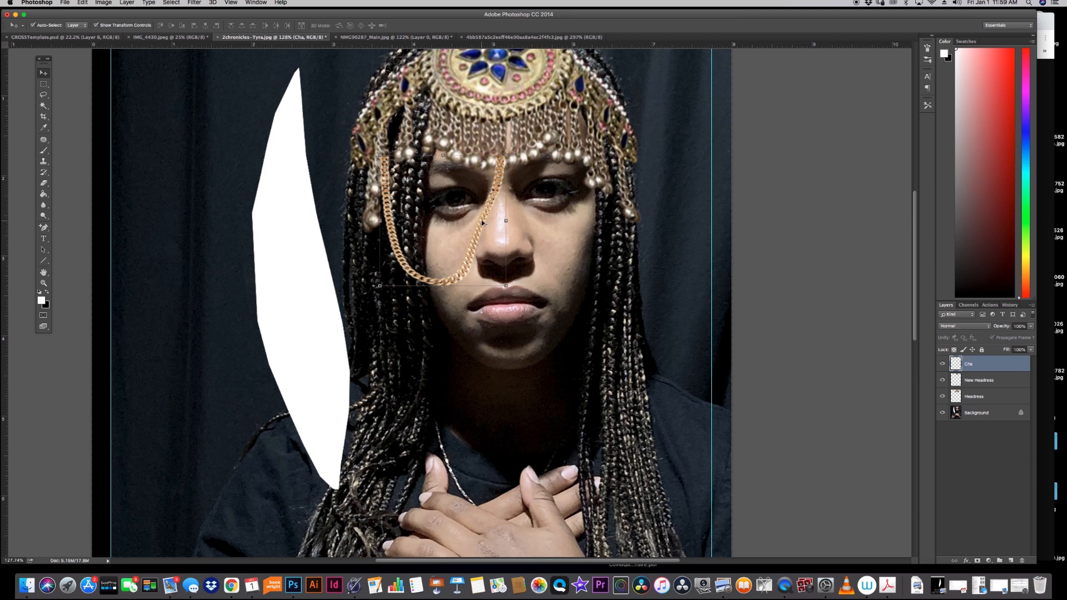
left_click_drag(483, 223, 605, 225)
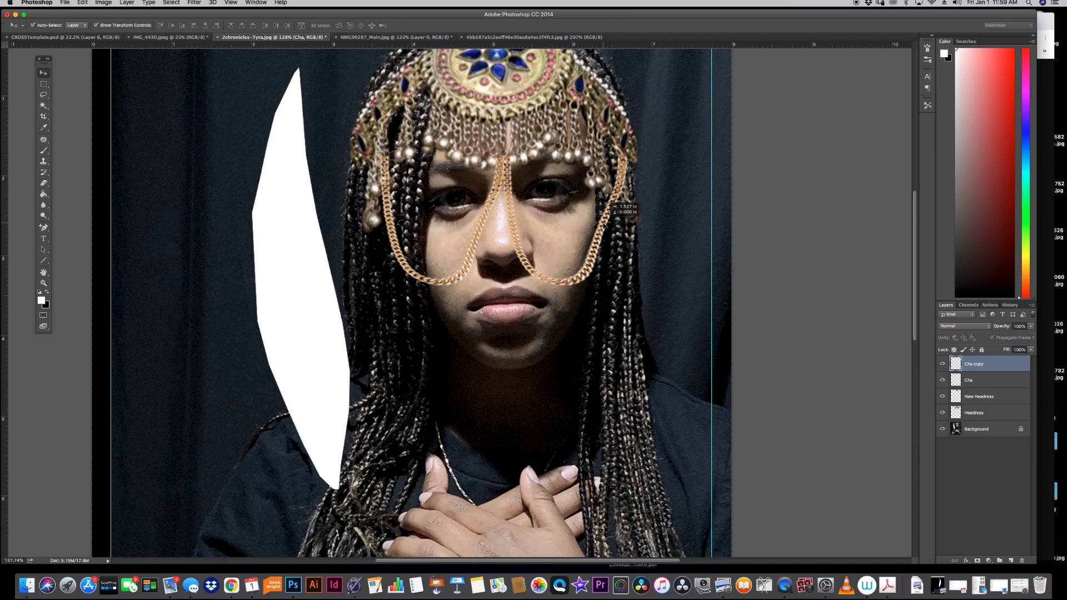
left_click_drag(605, 225, 605, 225)
left_click_drag(604, 225, 606, 226)
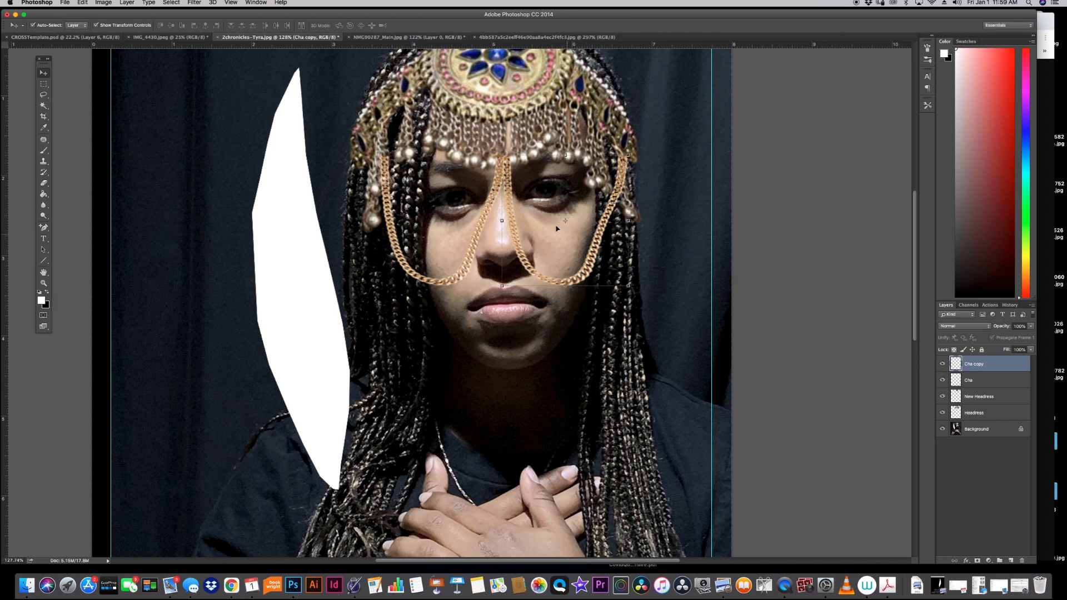
Step: Flip the chain copy horizontally so it mirrors the original chain
left_click(85, 4)
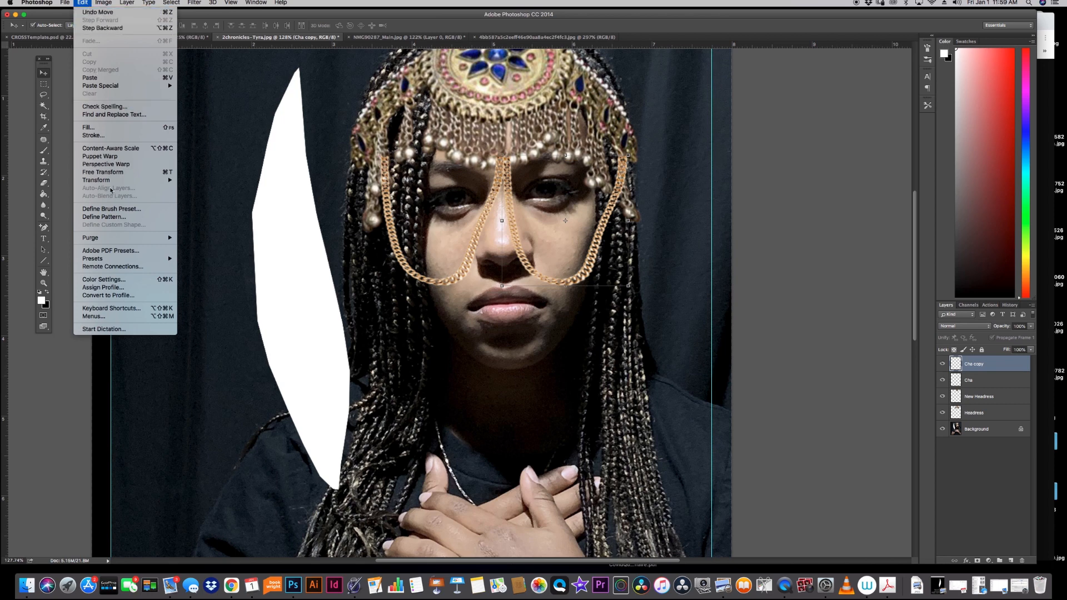
mouse_move(111, 181)
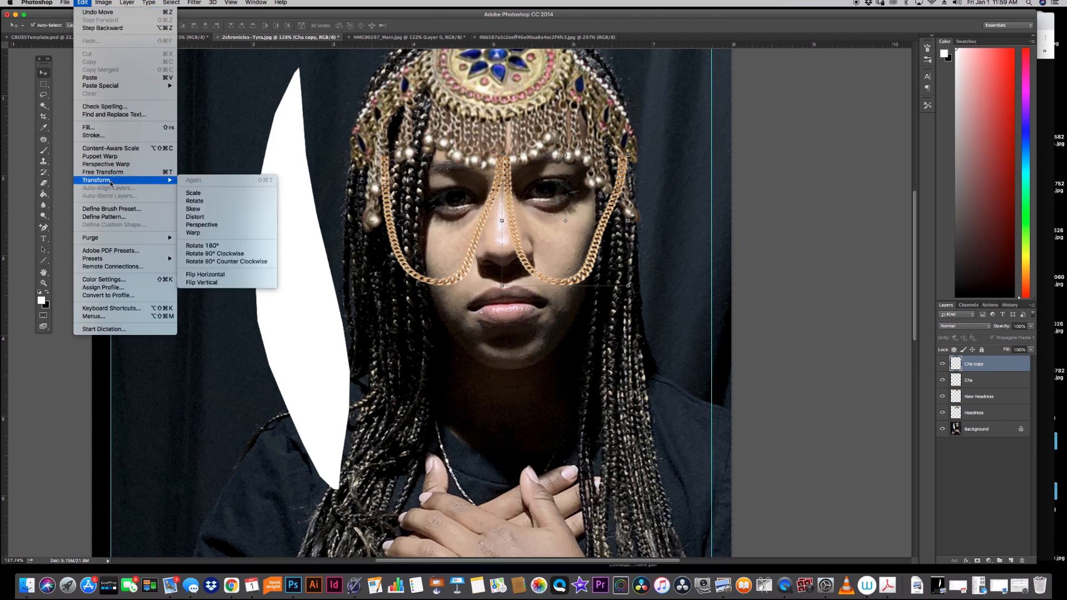
left_click(230, 276)
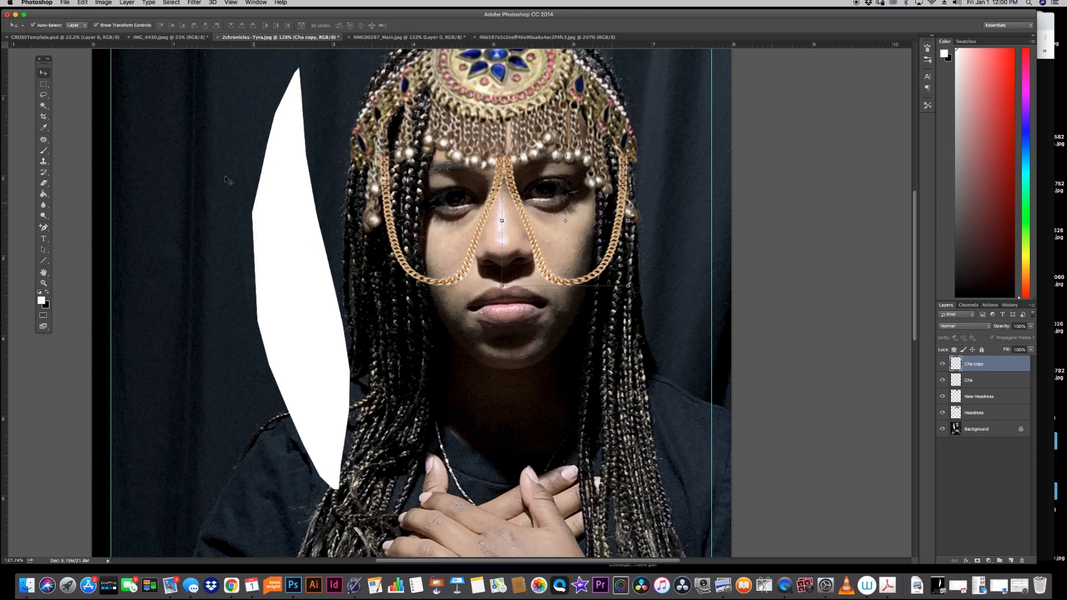
Step: Distort the mirrored chain's outer side and lower corner to fit the cheek, widen it to about 107.7% and apply the transformation
left_click(83, 2)
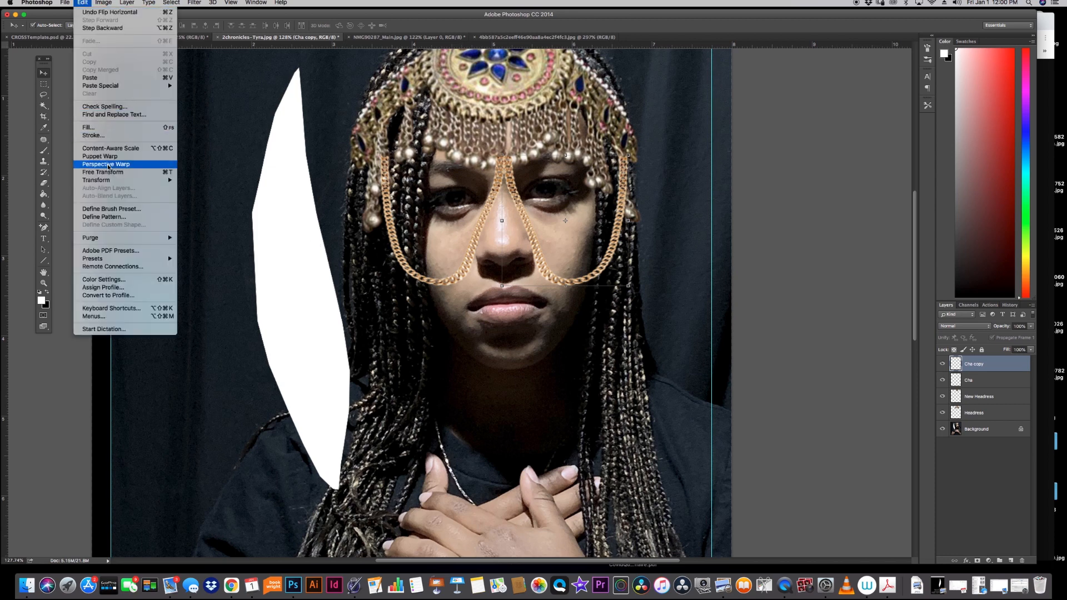
left_click(199, 217)
left_click_drag(629, 221, 624, 219)
left_click_drag(626, 154, 620, 154)
left_click_drag(624, 285, 606, 275)
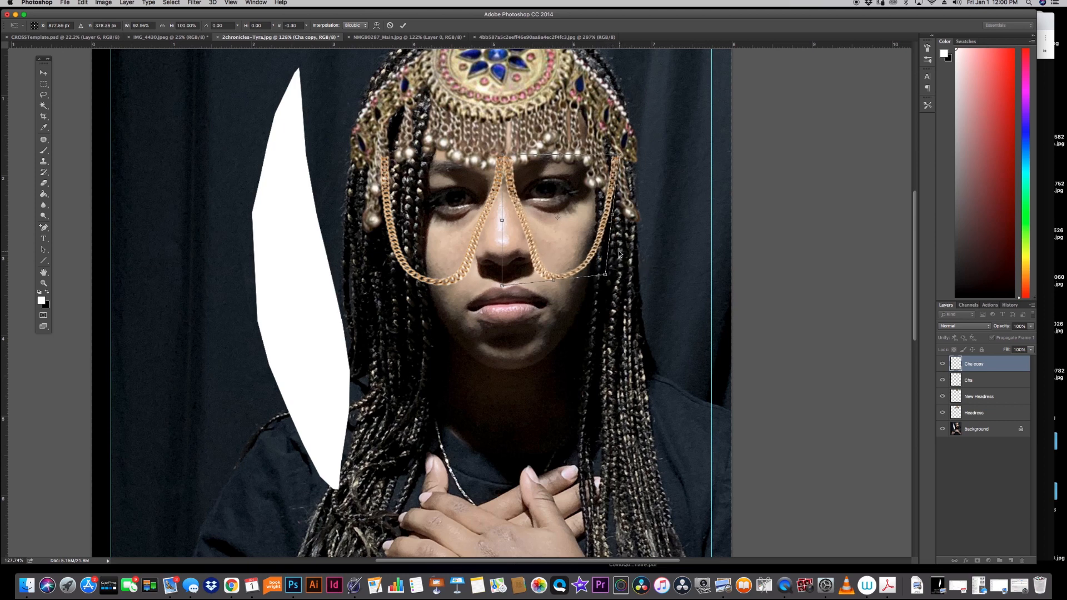
key("Return")
left_click_drag(618, 219, 629, 218)
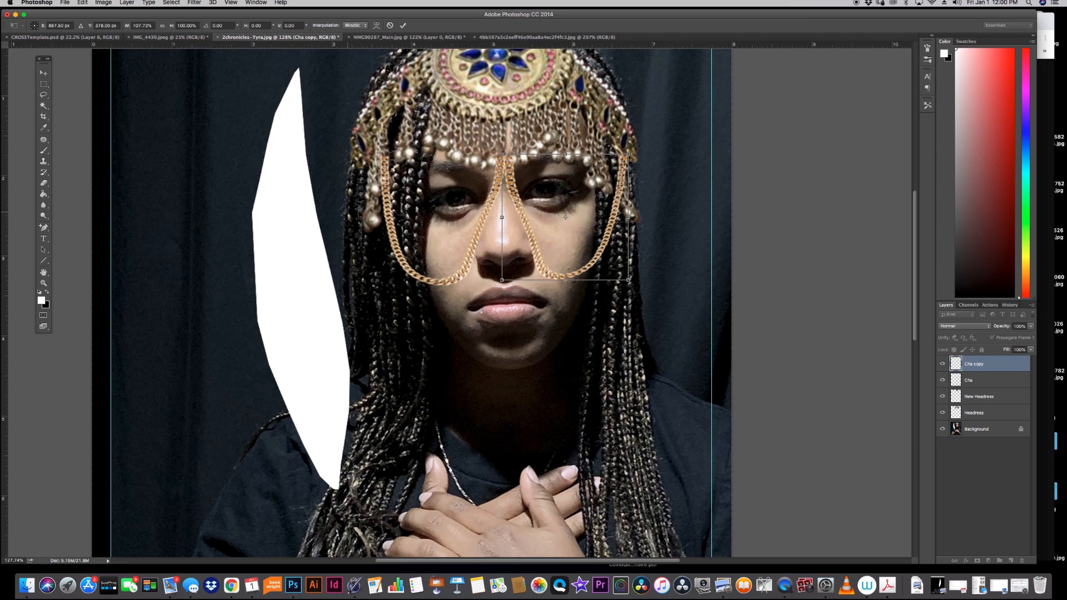
left_click(43, 83)
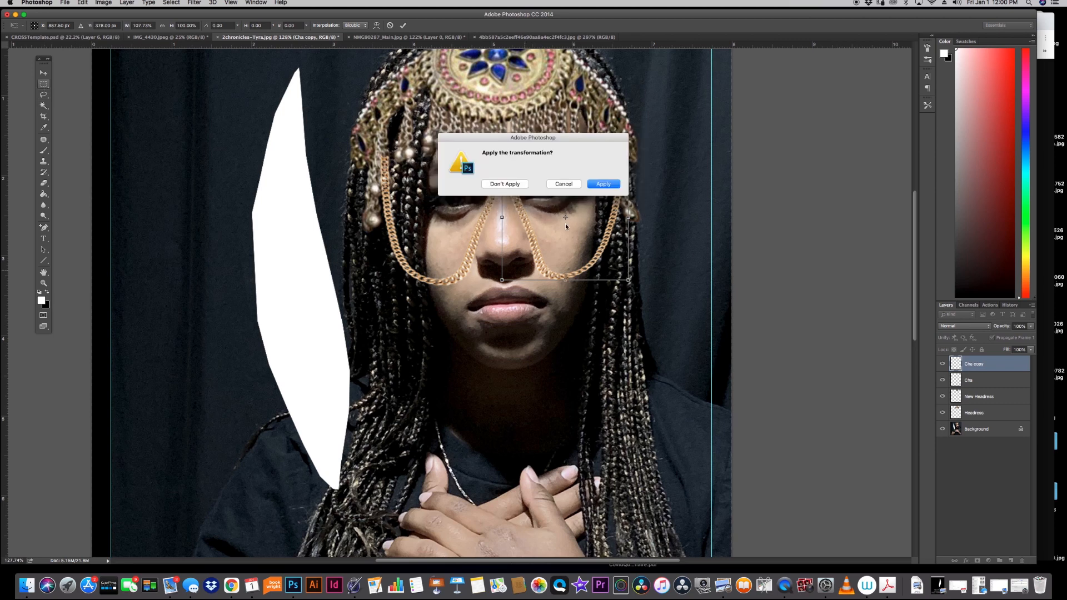
left_click(605, 186)
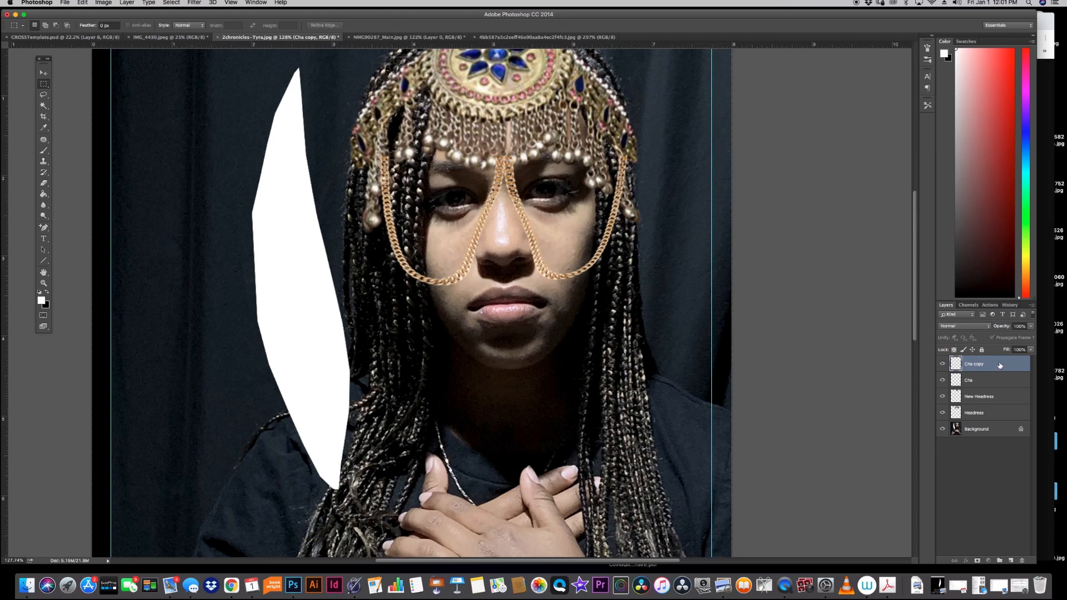
Step: Merge the Cha and Cha copy layers into one chain layer
left_click(996, 382)
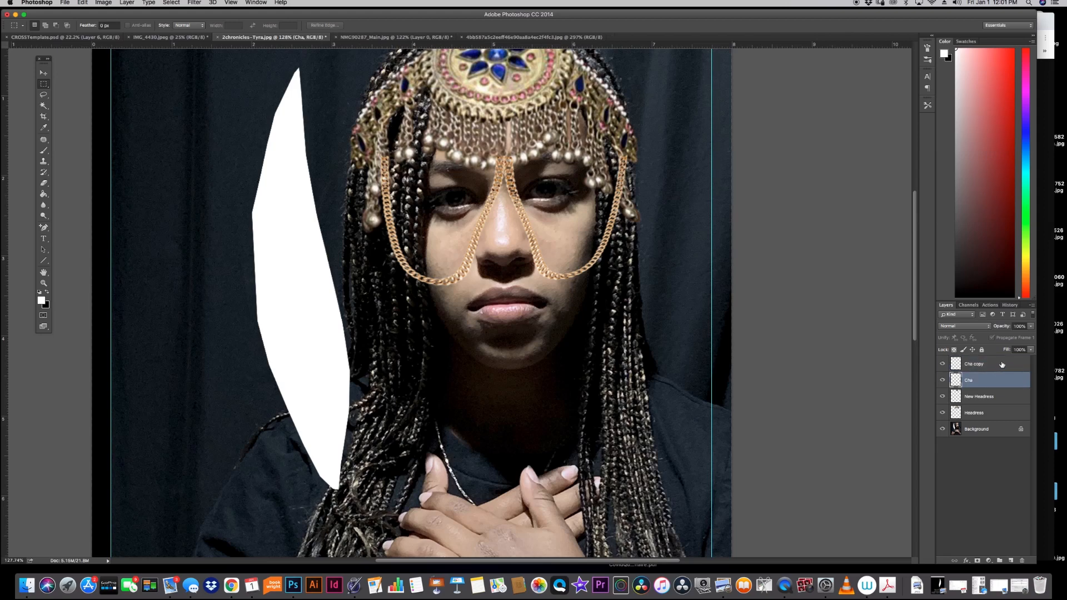
left_click(1003, 365, "shift")
right_click(1001, 368)
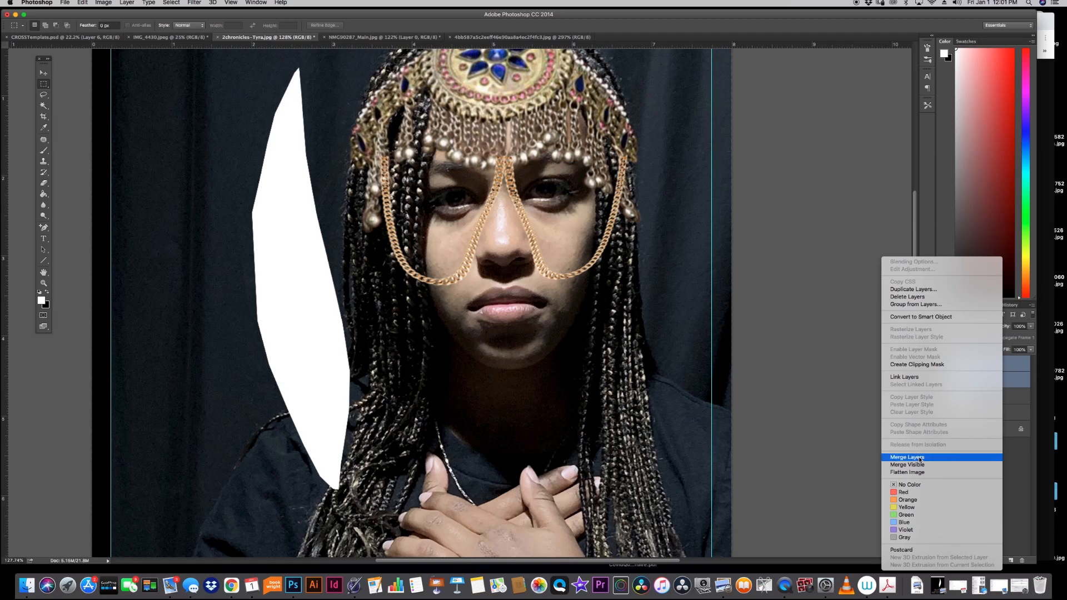
left_click(920, 457)
Step: Merge the New Headress and Headress layers into a single headdress layer
left_click(996, 383)
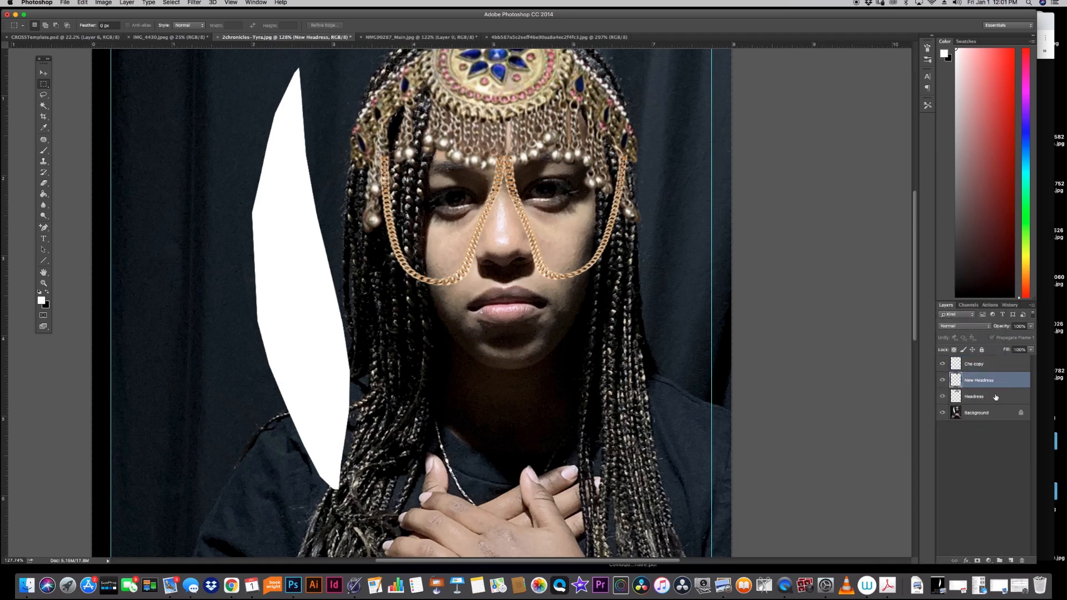
left_click(995, 396, "shift")
right_click(995, 396)
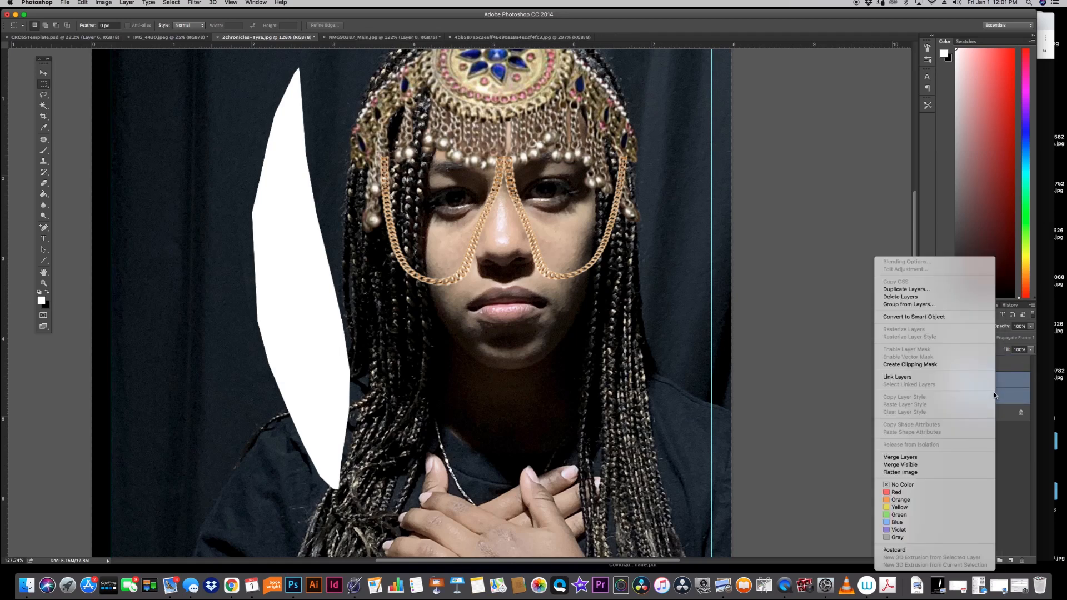
left_click(893, 458)
Step: Compare the portrait with and without the merged headdress and chain layers by switching their visibility
left_click(943, 382)
left_click(943, 382)
left_click_drag(943, 383, 943, 390)
left_click(943, 390)
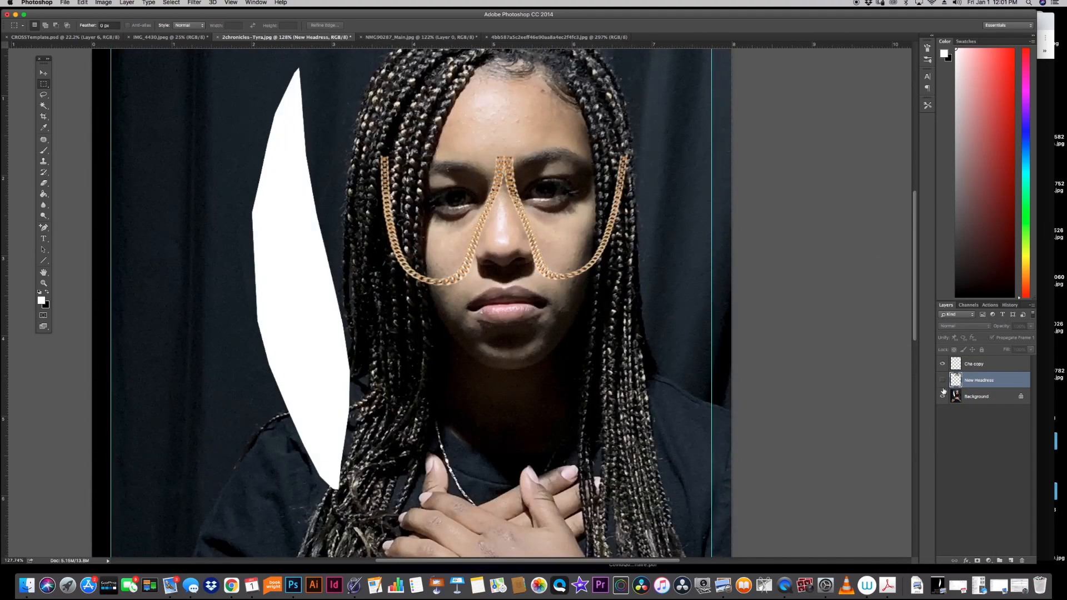
left_click(943, 382)
left_click(943, 383)
left_click(942, 381)
left_click(942, 381)
left_click(943, 381)
left_click(942, 364)
left_click(942, 364)
left_click(942, 365)
left_click(942, 365)
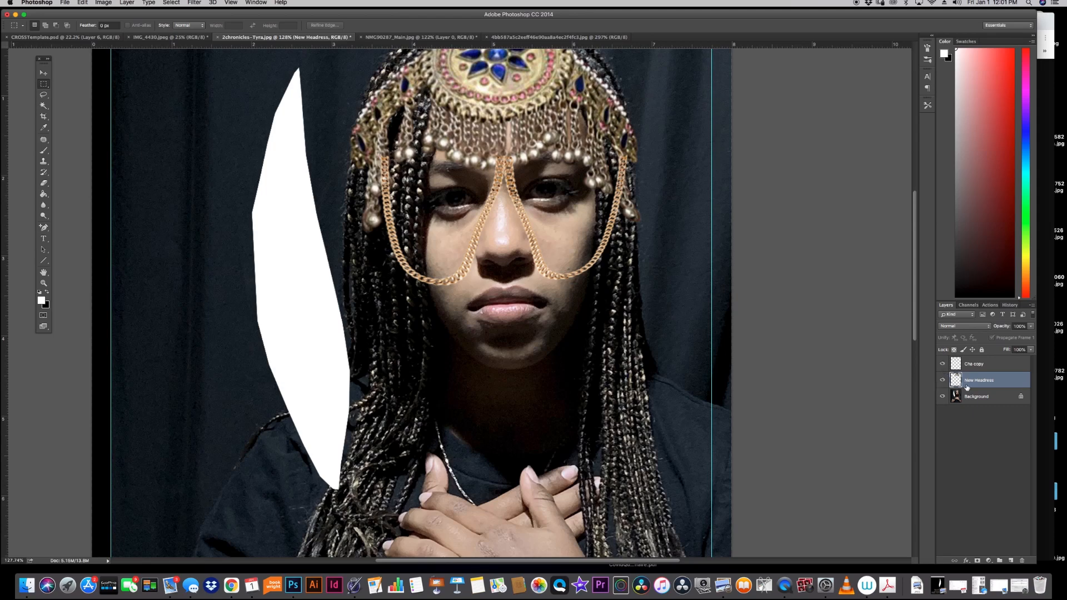
left_click(1002, 368)
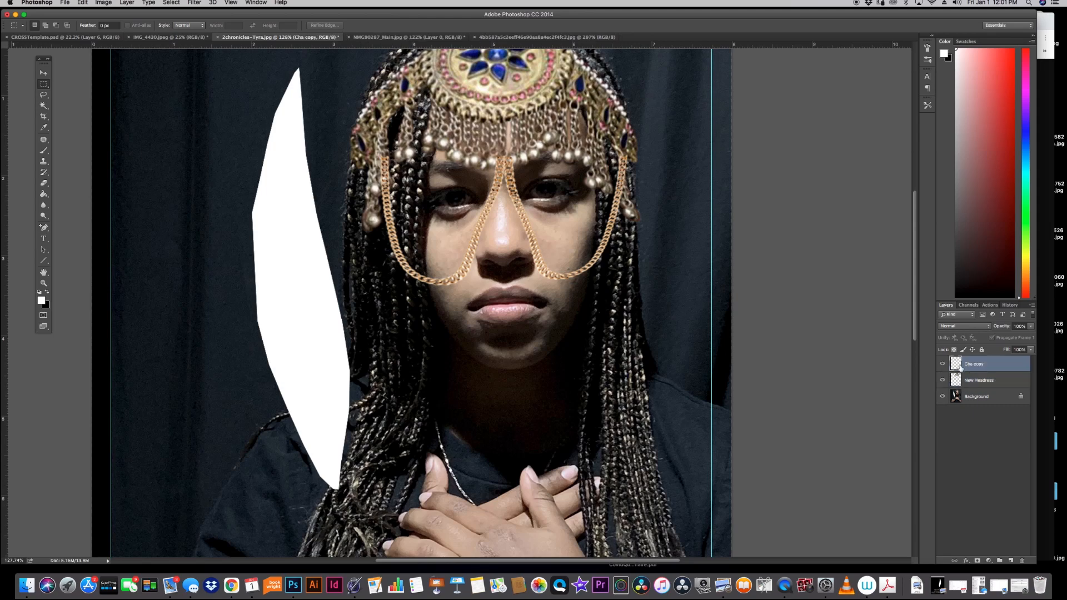
left_click(940, 365)
left_click(940, 365)
left_click(940, 365)
left_click(940, 365)
left_click(940, 365)
left_click(940, 365)
Step: Add a drop shadow layer style to the merged chain and set its angle to 90°
double_click(999, 365)
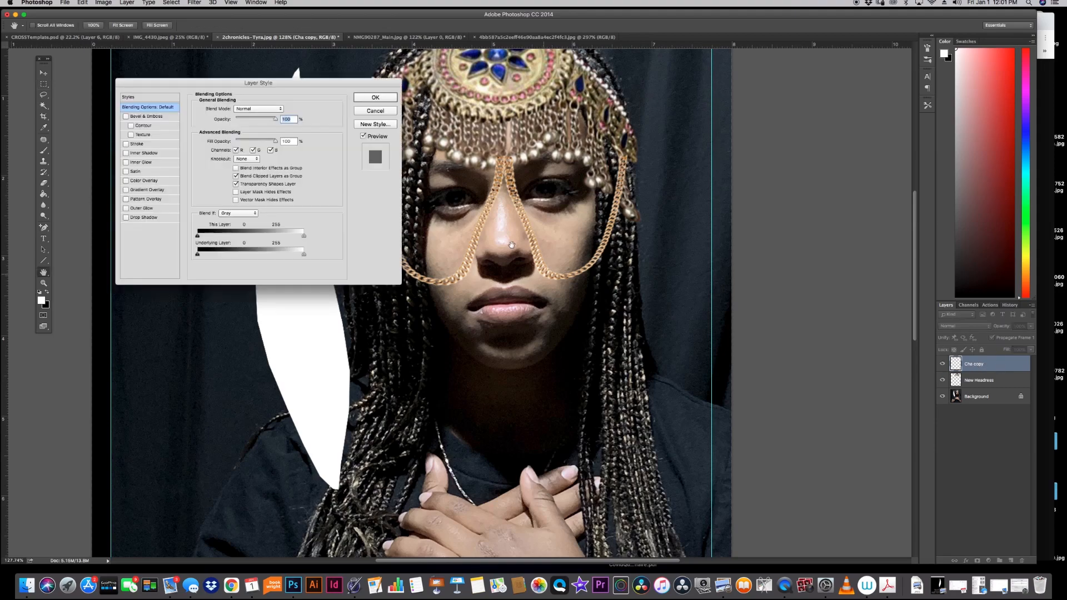
left_click_drag(307, 84, 848, 79)
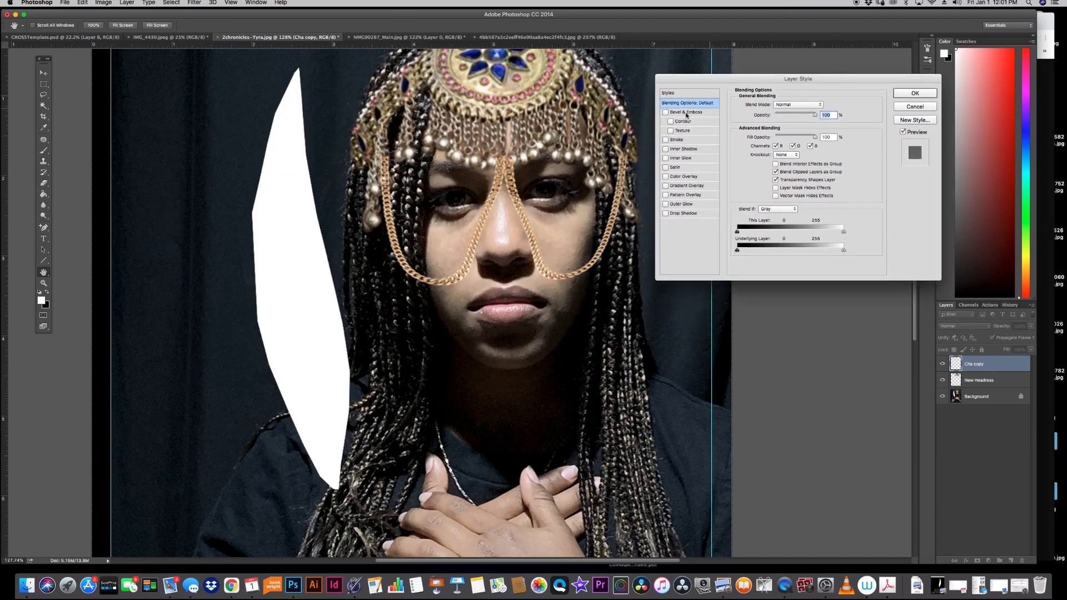
left_click(708, 216)
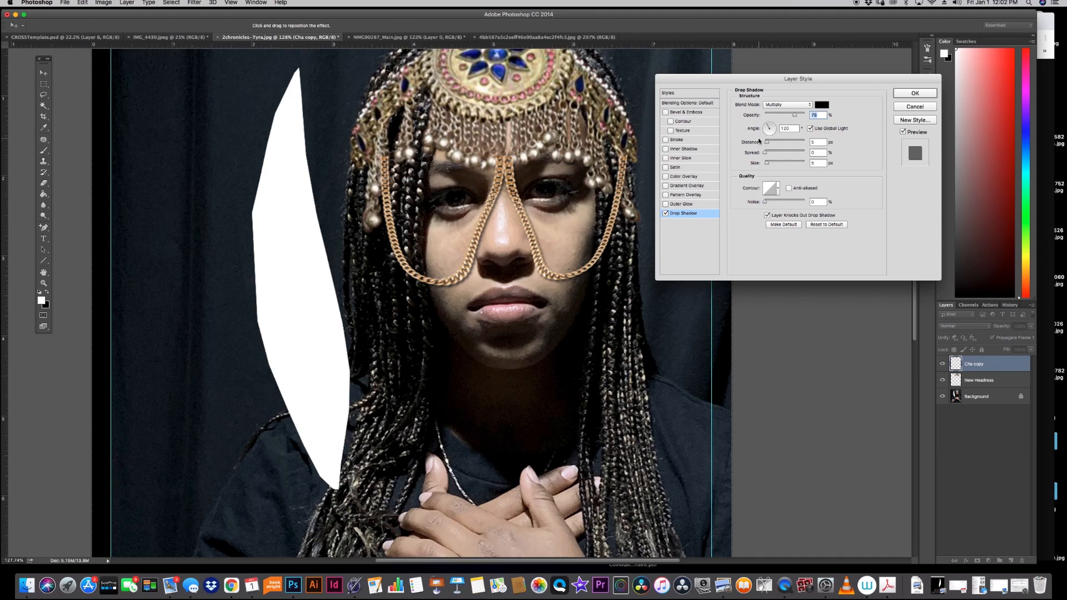
left_click_drag(768, 127, 770, 126)
type("90")
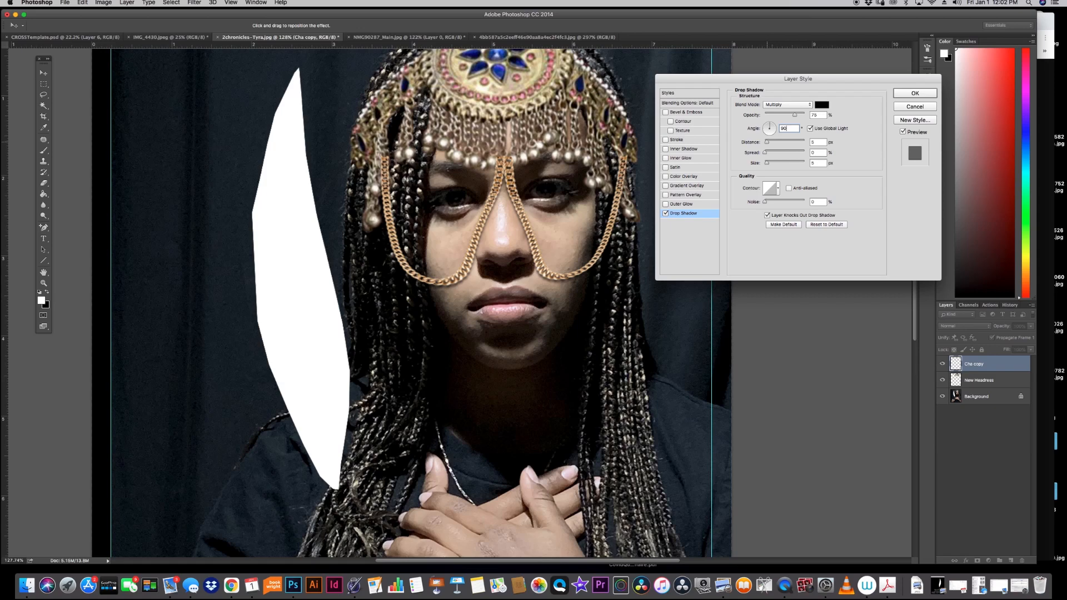
Step: Set the chain shadow's distance to 6 px, fine-tune its opacity and apply the layer style
mouse_move(768, 142)
left_mouse_down()
mouse_move(780, 143)
mouse_move(767, 143)
left_mouse_up()
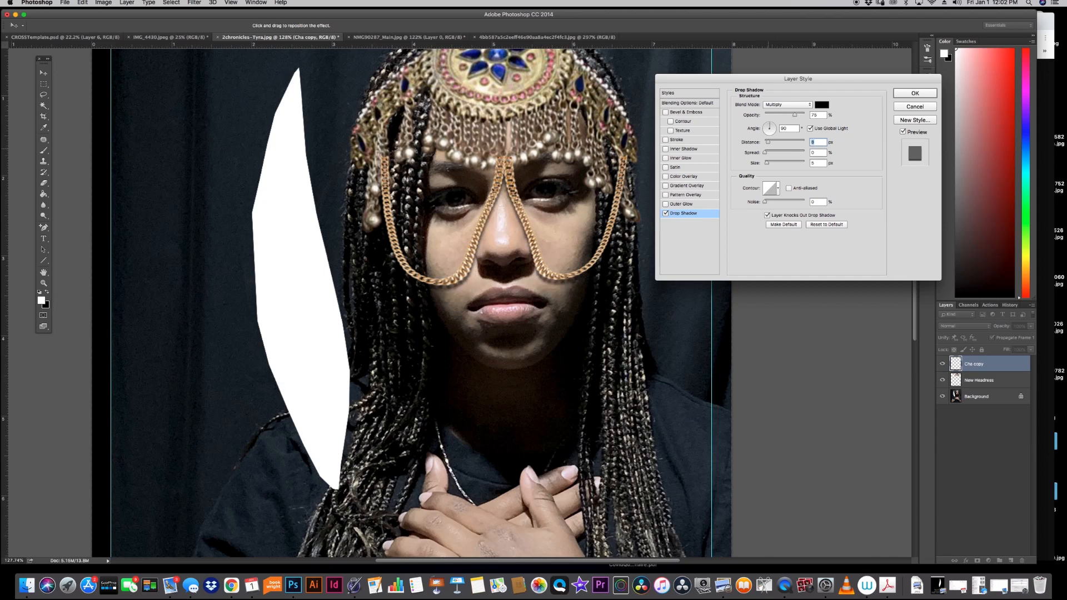
left_click_drag(767, 143, 772, 143)
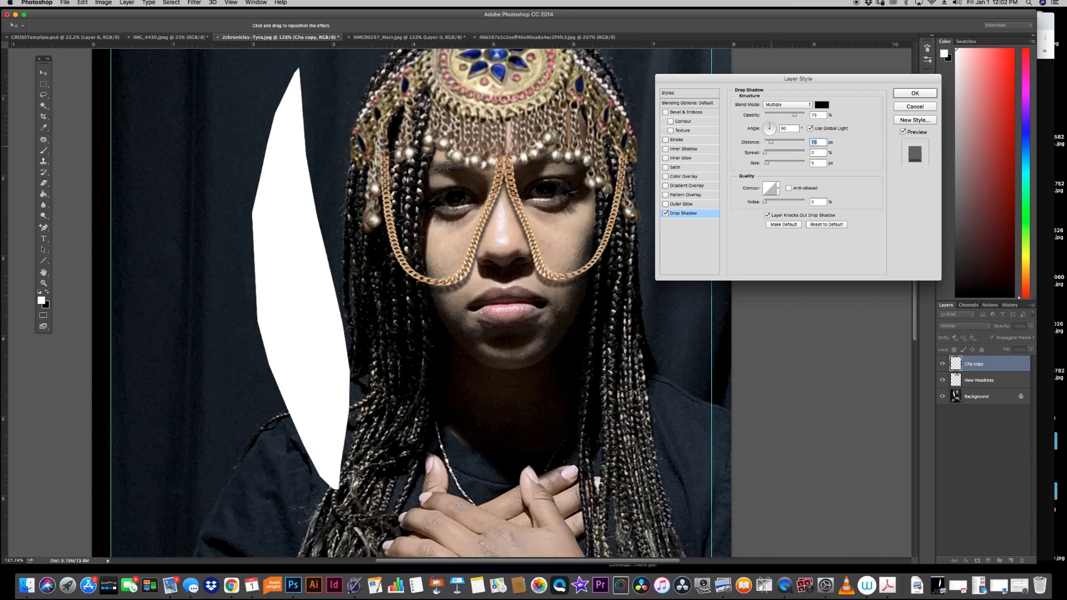
type("6")
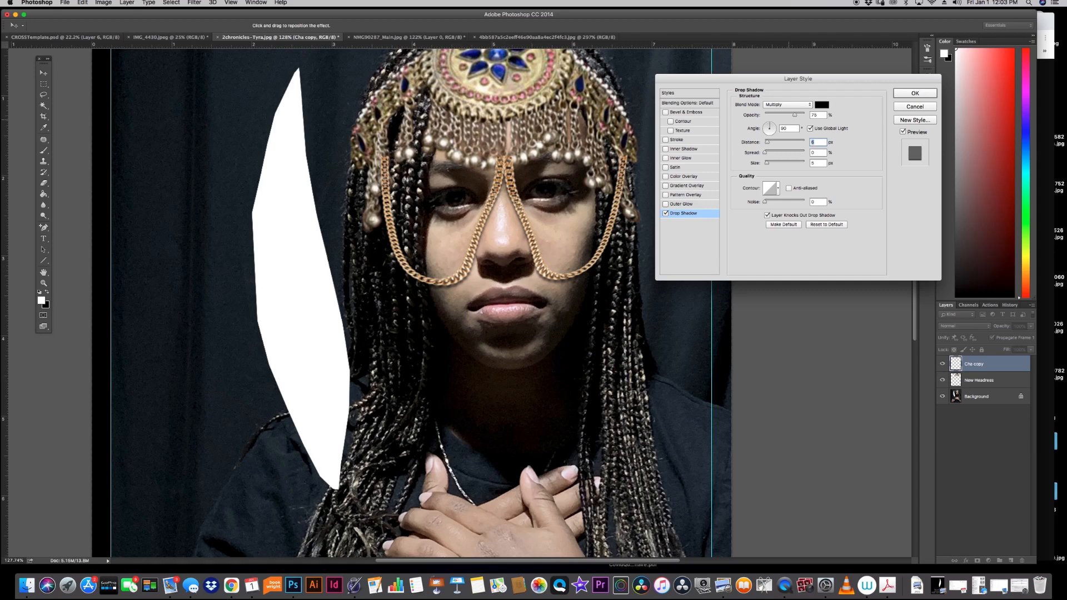
mouse_move(795, 114)
left_mouse_down()
mouse_move(818, 115)
mouse_move(770, 114)
mouse_move(786, 115)
left_mouse_up()
left_click_drag(792, 115, 795, 114)
key("Return")
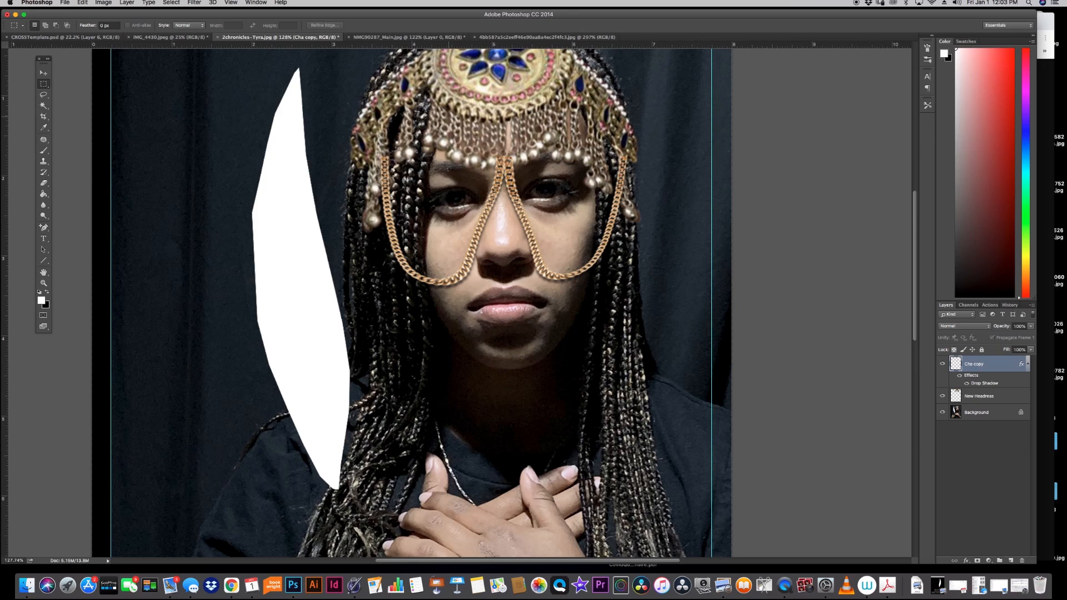
Step: Mute the chain's color with a Hue/Saturation adjustment of hue -9, saturation -33 and lightness -5
key("v")
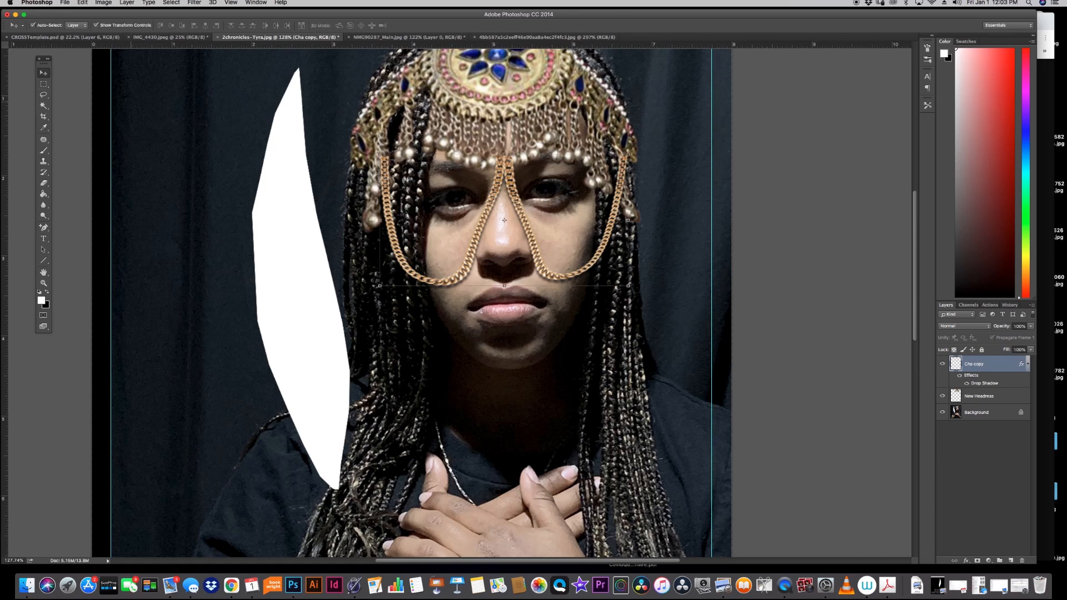
left_click(104, 3)
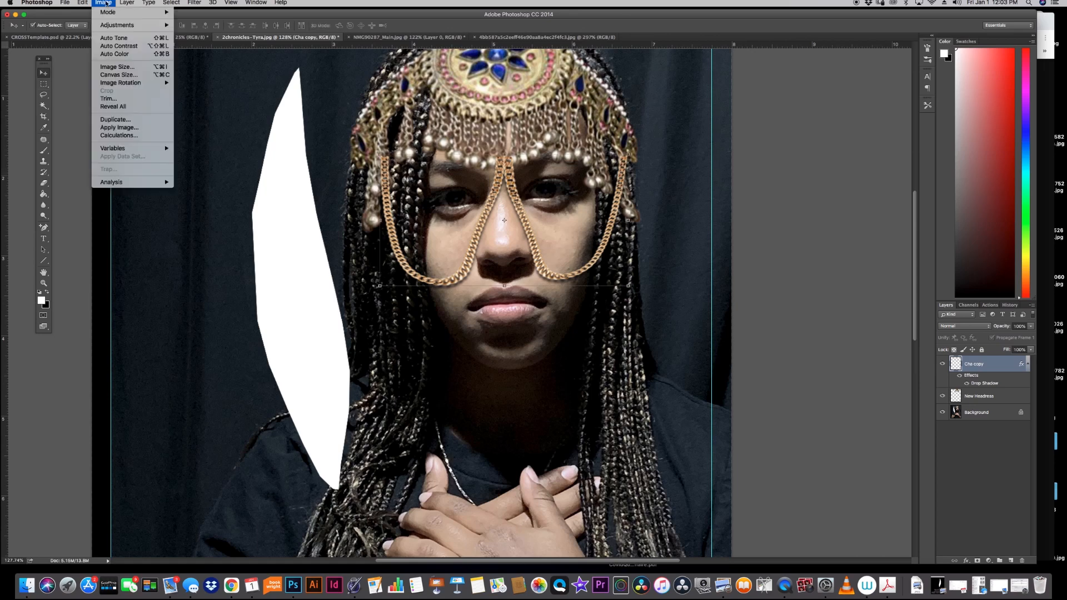
mouse_move(133, 25)
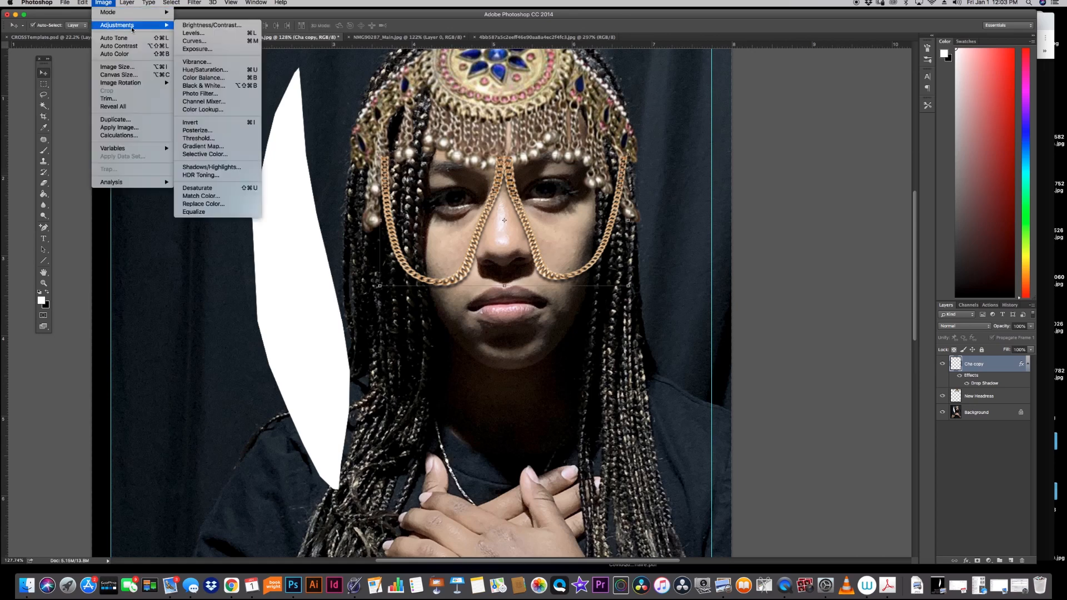
left_click(206, 73)
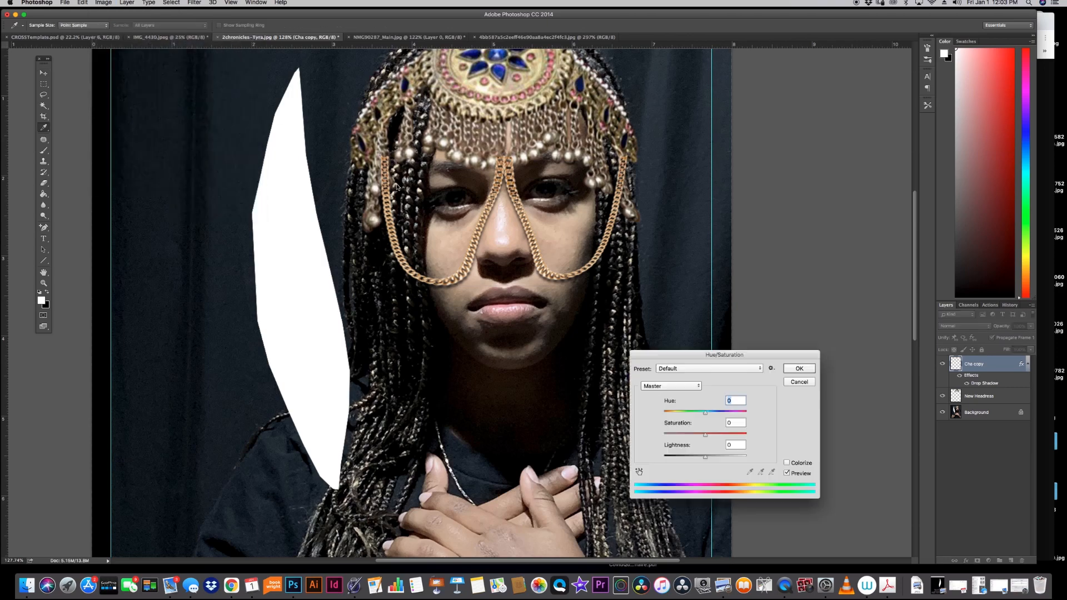
left_click_drag(678, 353, 745, 135)
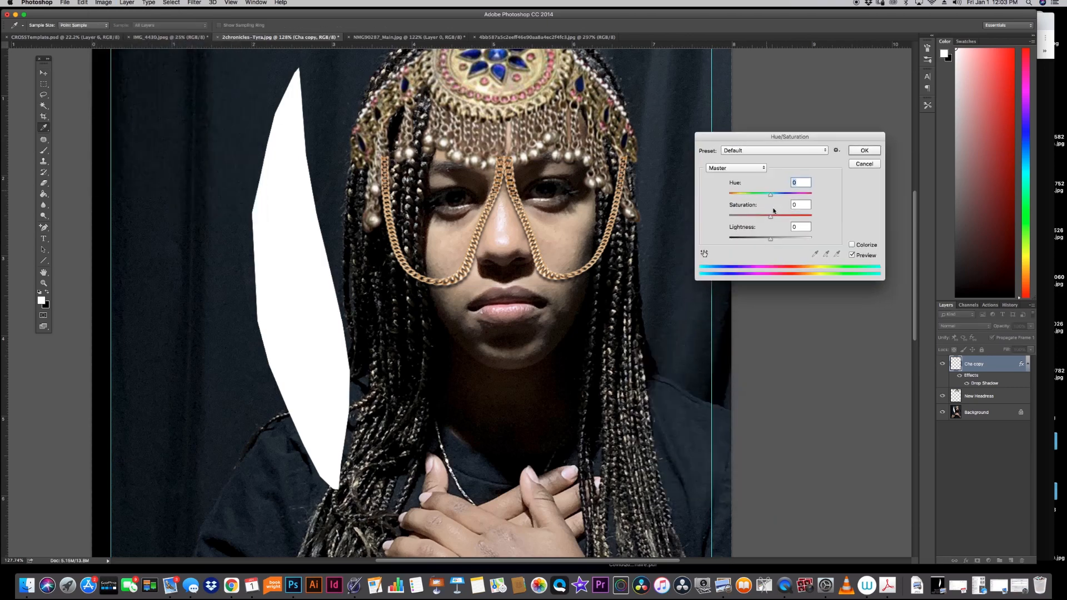
left_click_drag(771, 194, 764, 240)
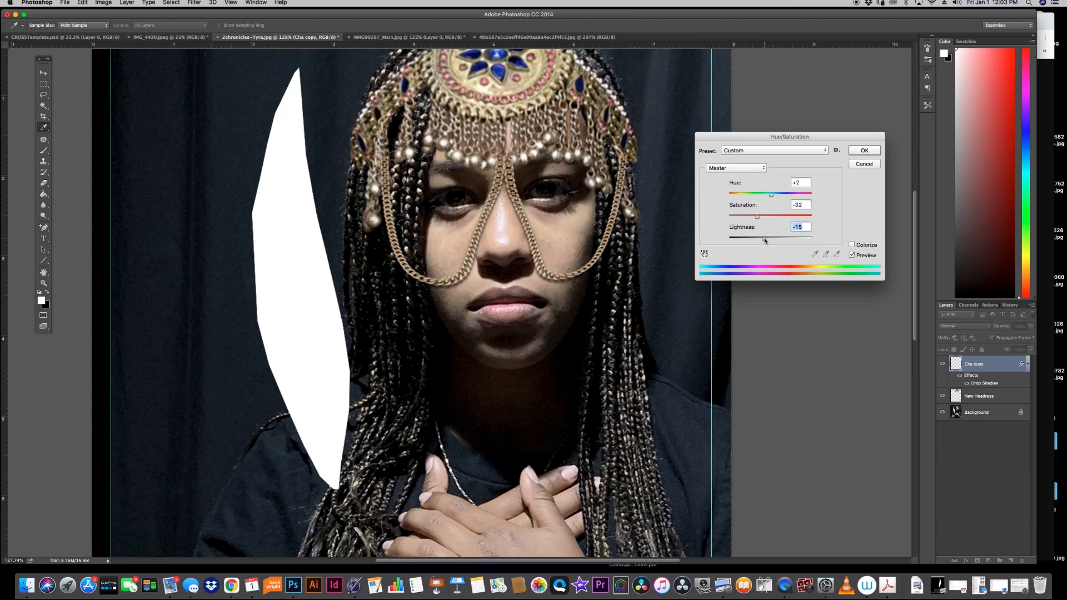
left_click_drag(772, 196, 769, 200)
left_click_drag(767, 200, 766, 200)
left_click_drag(765, 239, 757, 219)
left_click_drag(753, 219, 756, 220)
left_click(863, 151)
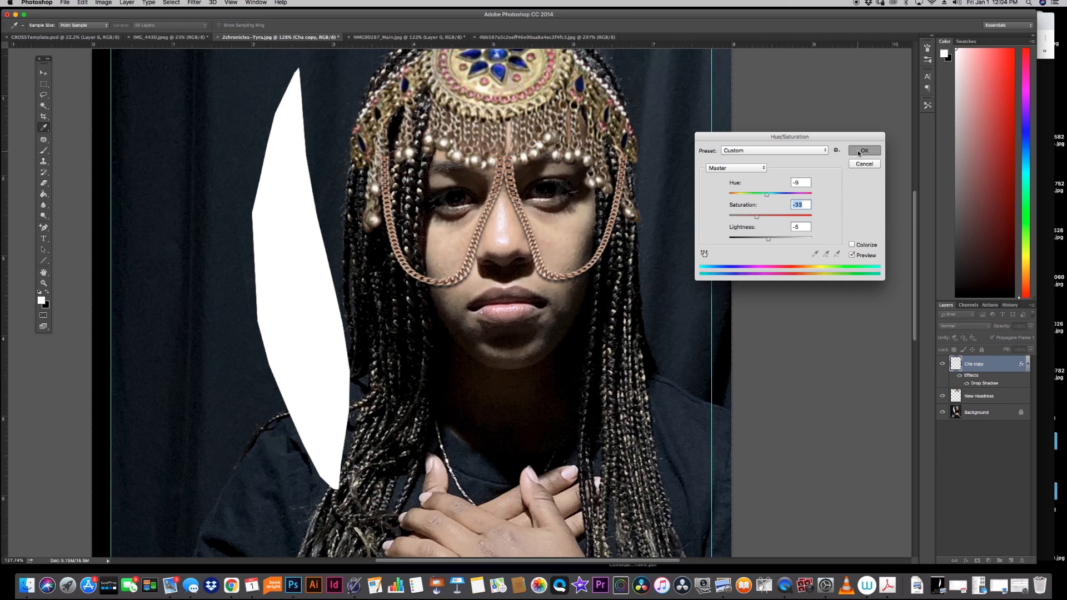
key("v")
left_click(106, 3)
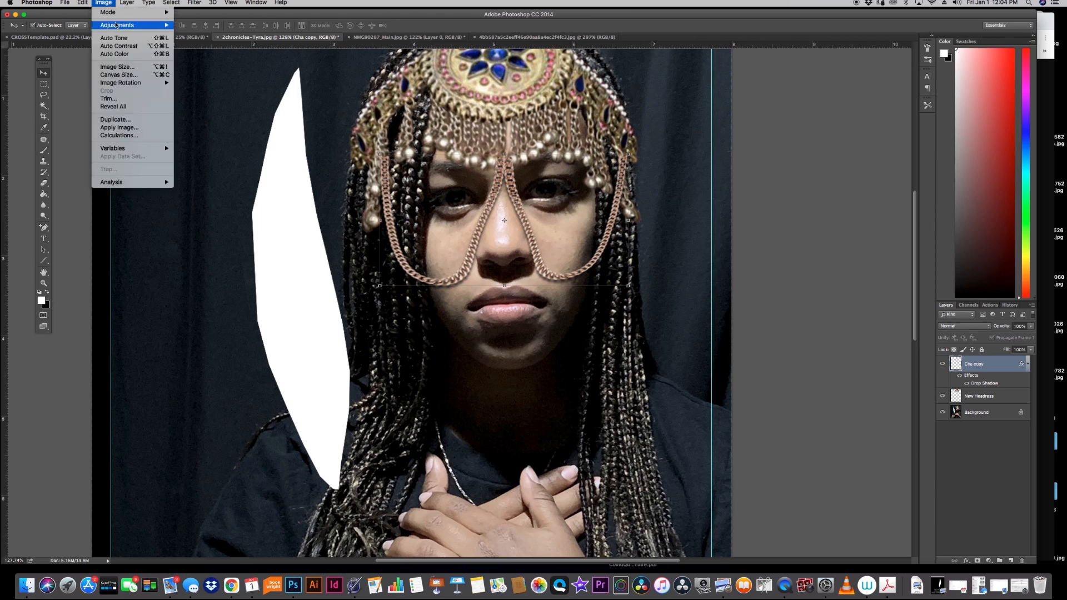
mouse_move(118, 26)
left_click(193, 33)
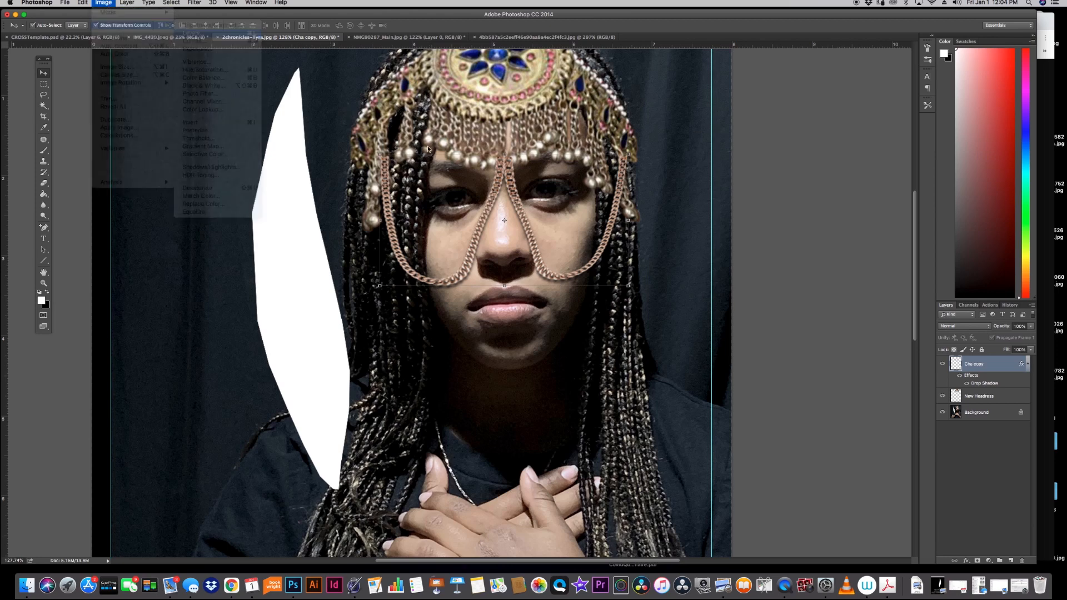
left_click_drag(701, 439, 746, 440)
mouse_move(647, 439)
left_mouse_down()
mouse_move(658, 439)
mouse_move(646, 440)
left_mouse_up()
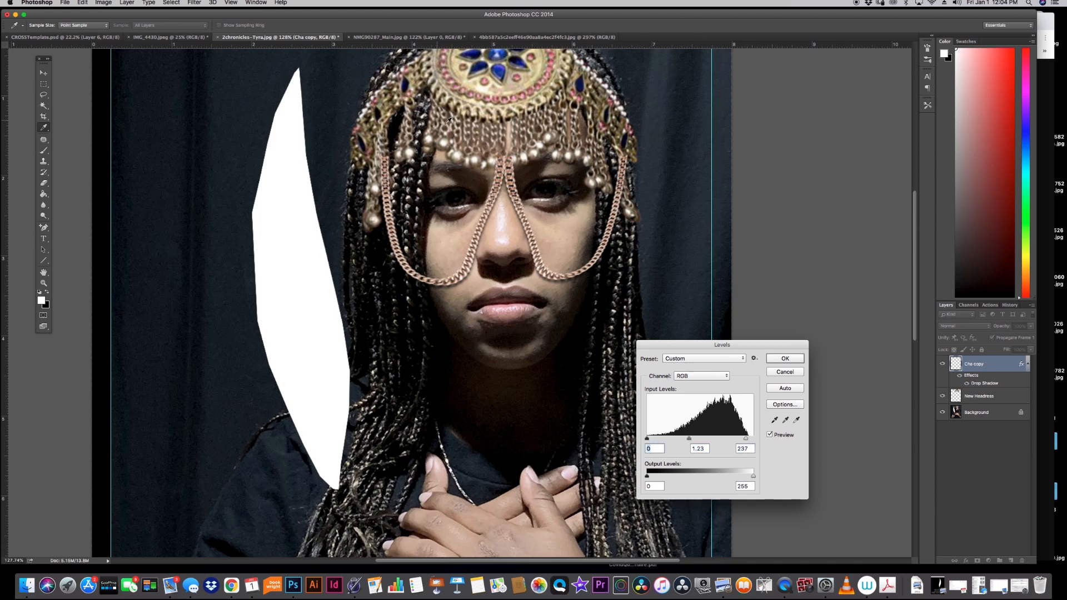
key("v")
left_click(785, 372)
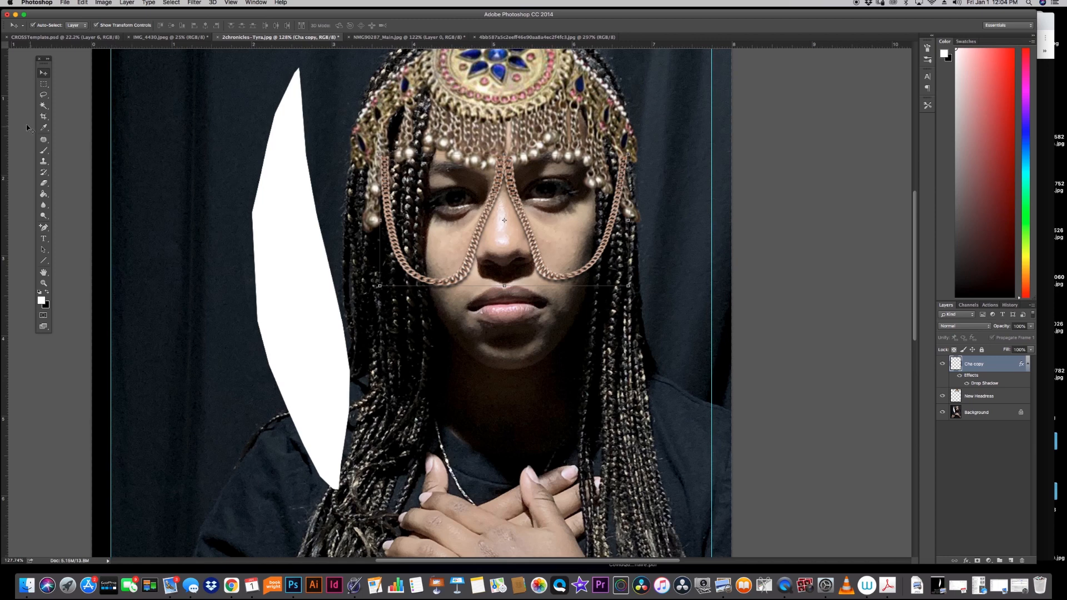
Step: Examine the composited portrait at 100% and then with the whole image in view
left_click(46, 97)
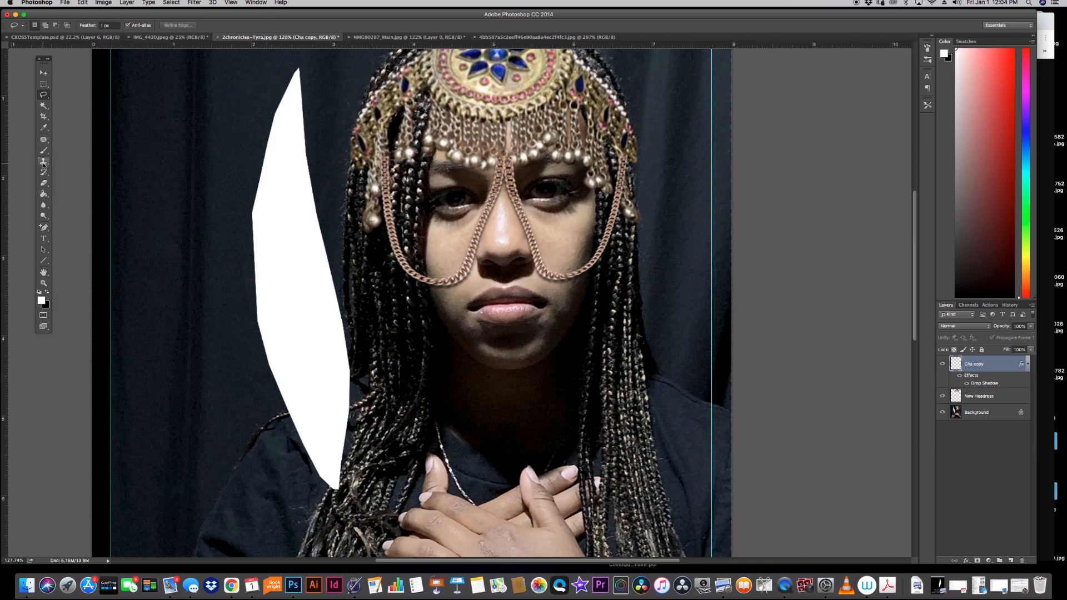
left_click(44, 183)
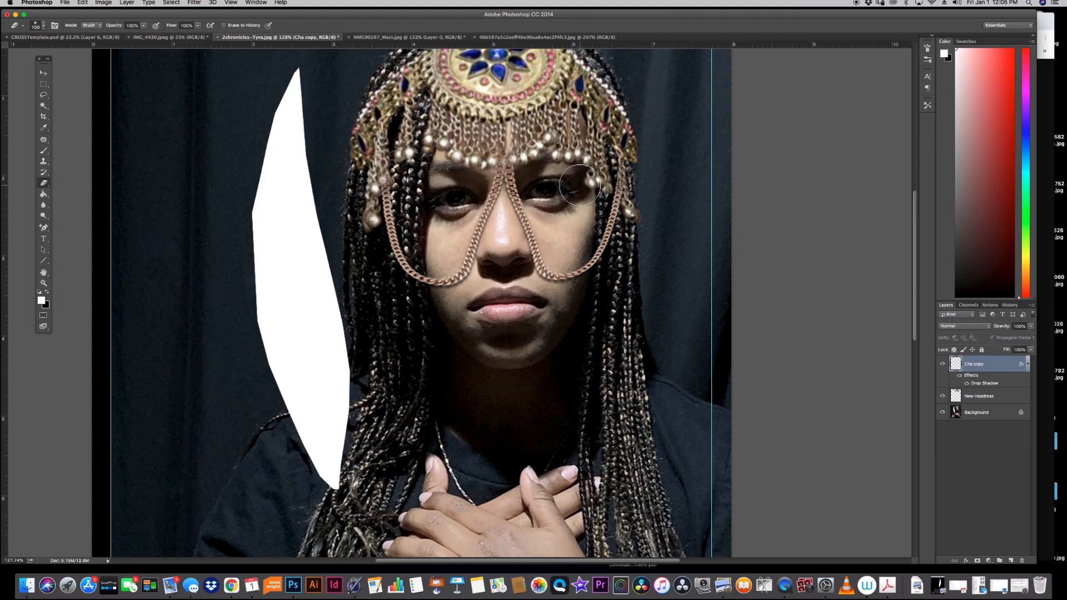
double_click(43, 283)
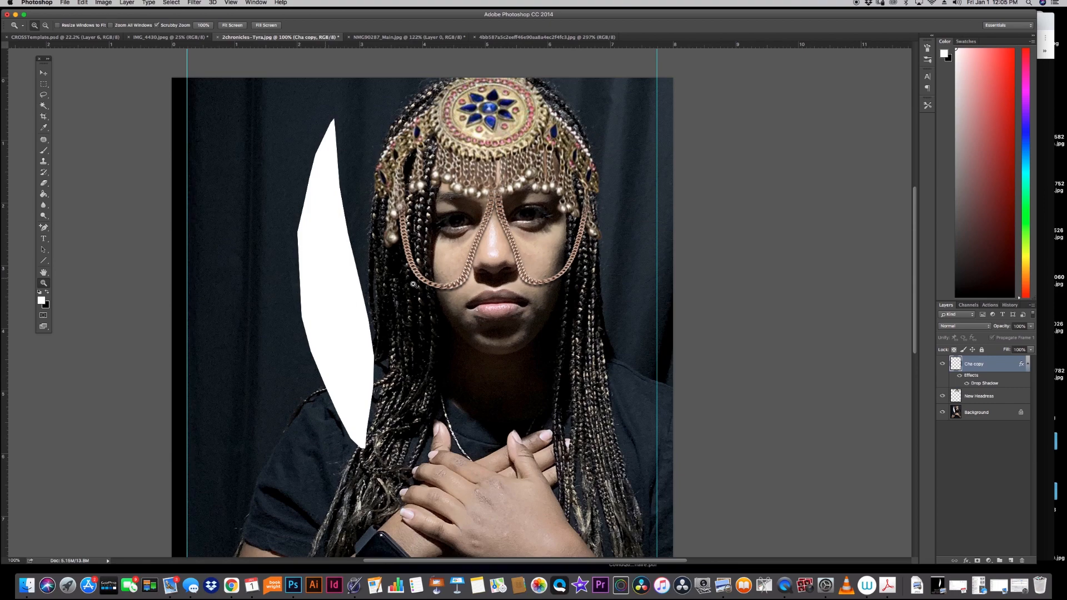
left_click_drag(503, 297, 467, 298)
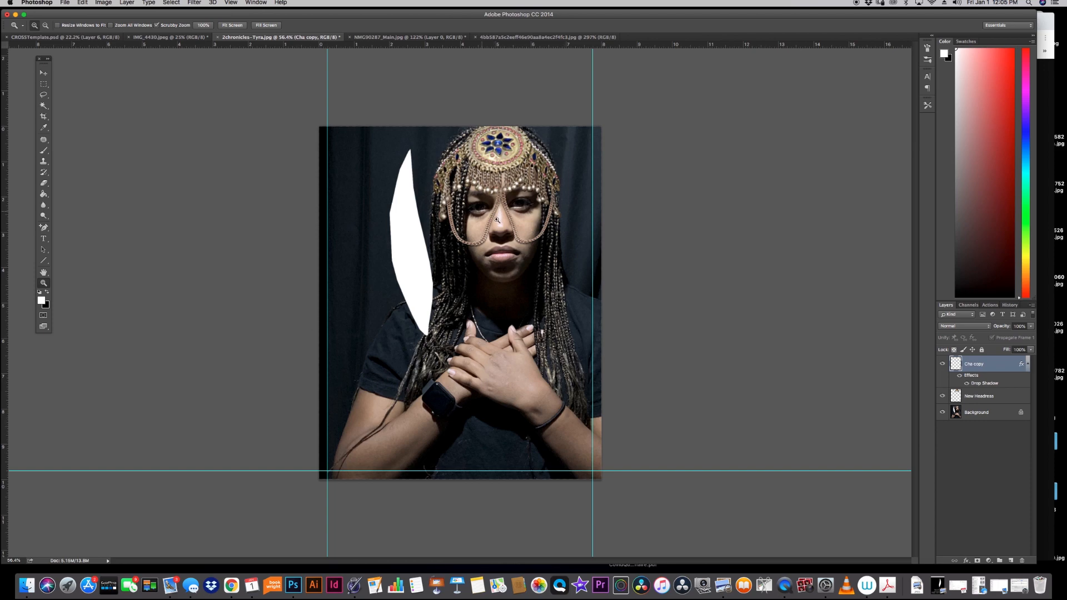
left_click_drag(500, 191, 315, 184)
left_click(44, 85)
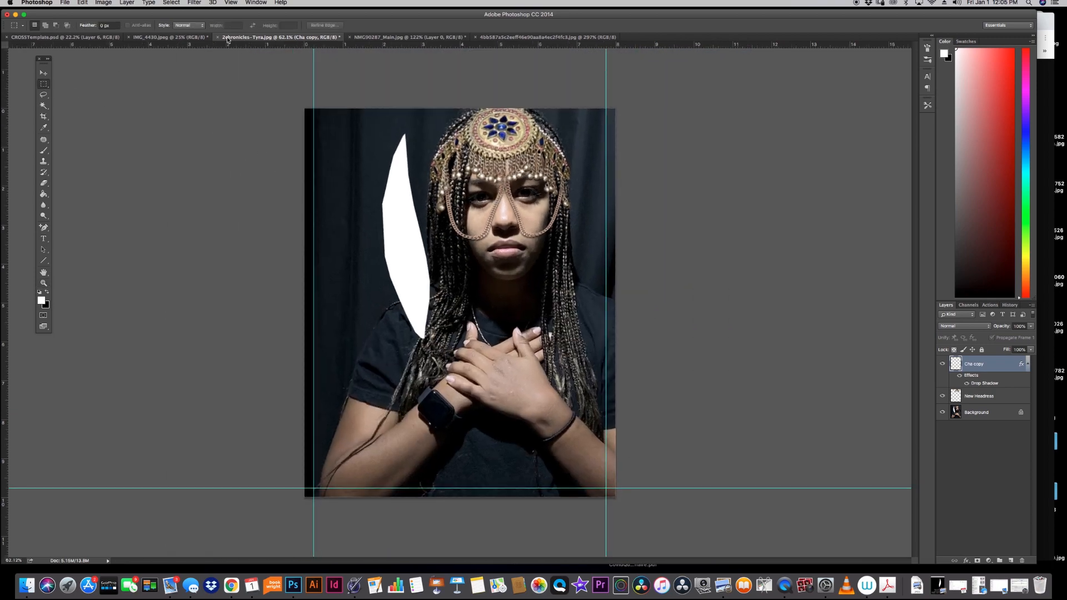
Step: Review the source images of the original portrait, the full headdress photo and the gold chain cutout, and return to the composite
left_click(167, 37)
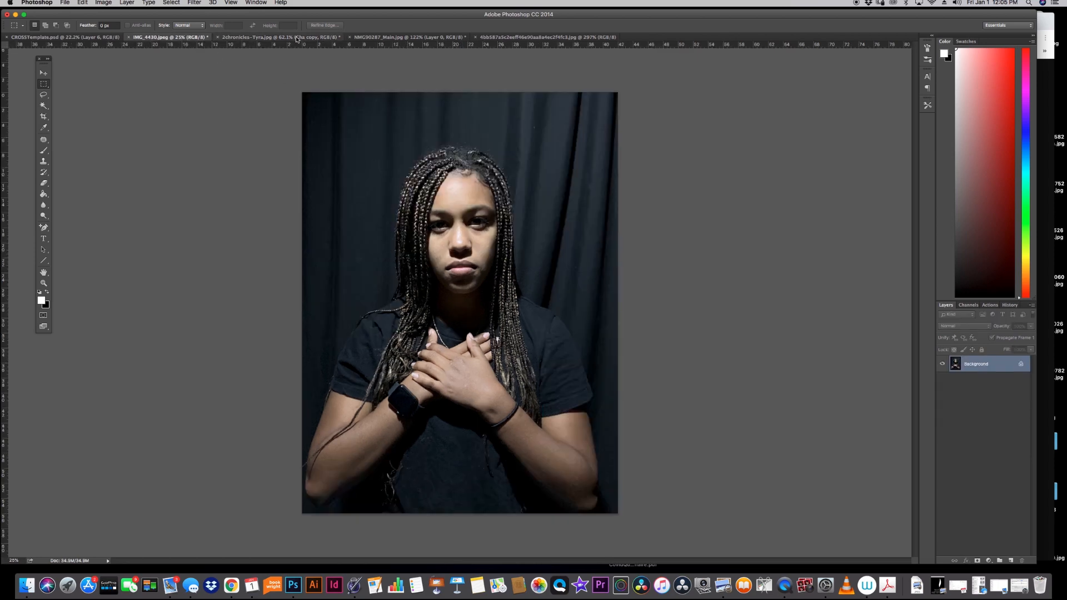
left_click(491, 37)
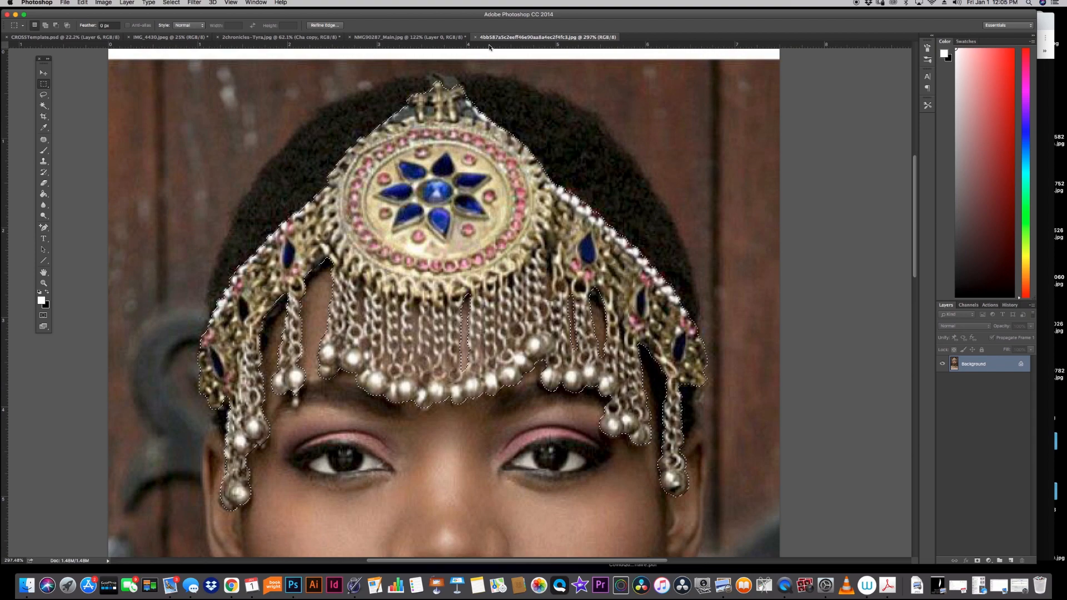
left_click(44, 284)
left_click_drag(457, 406, 437, 370)
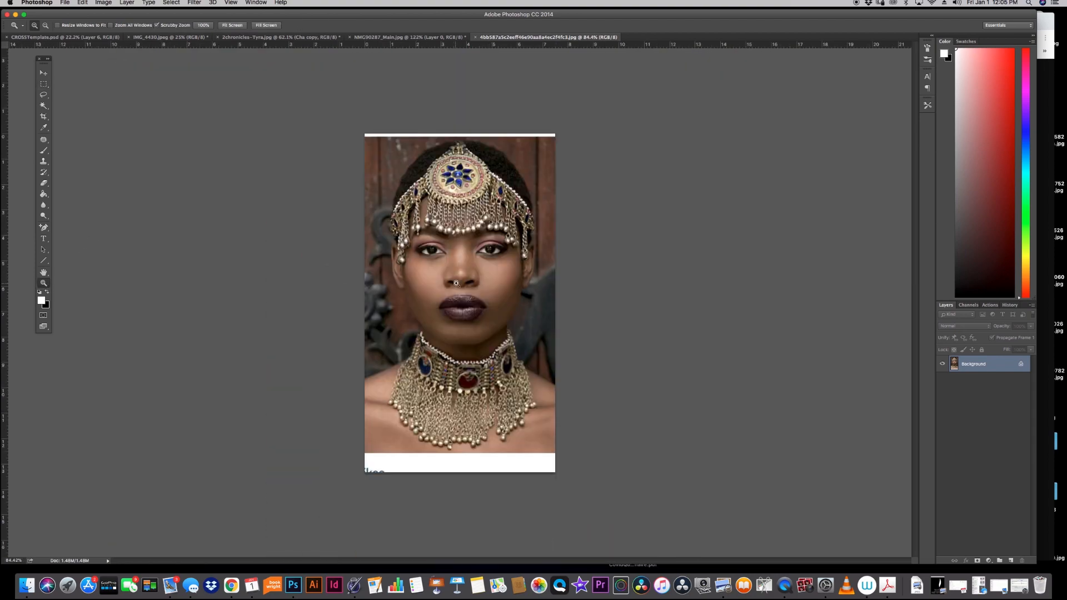
left_click(434, 39)
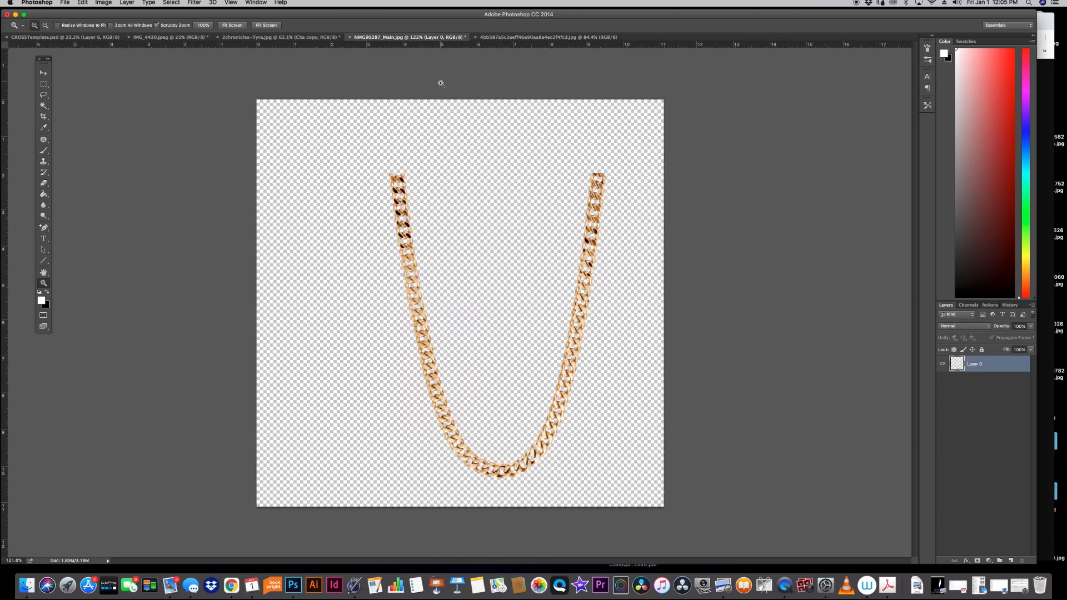
left_click(285, 39)
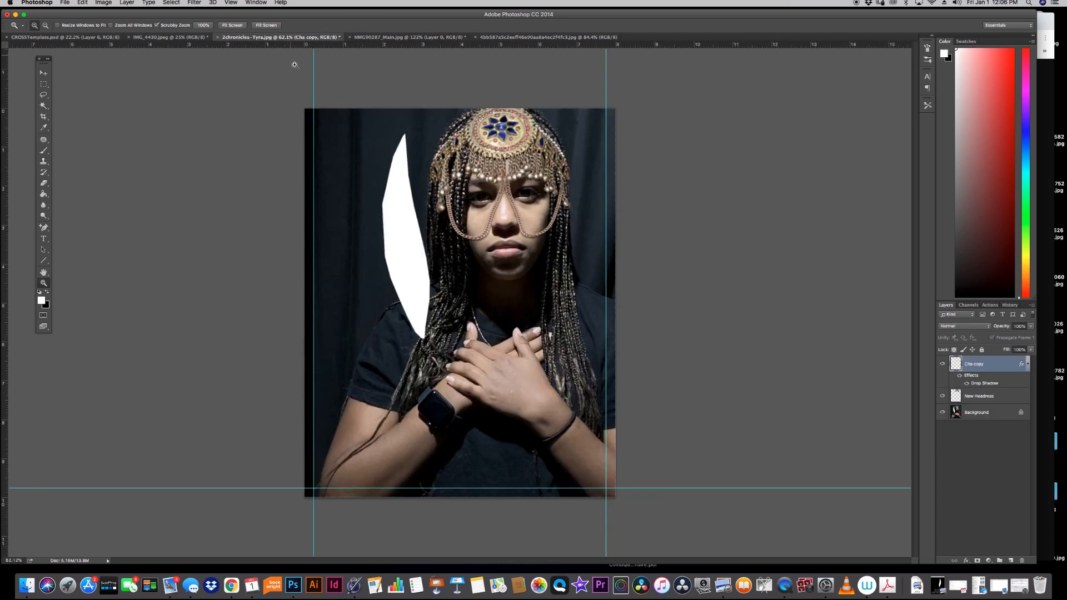
Step: Compare the portrait with and without the chain and headdress by hiding both layers and showing them again
left_click(942, 364)
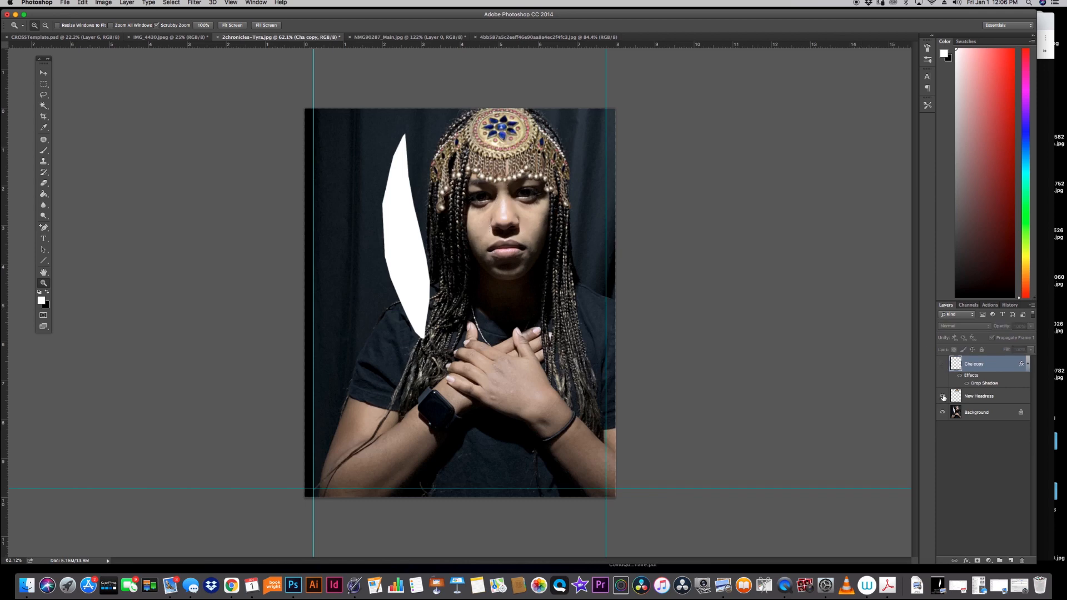
left_click(942, 397)
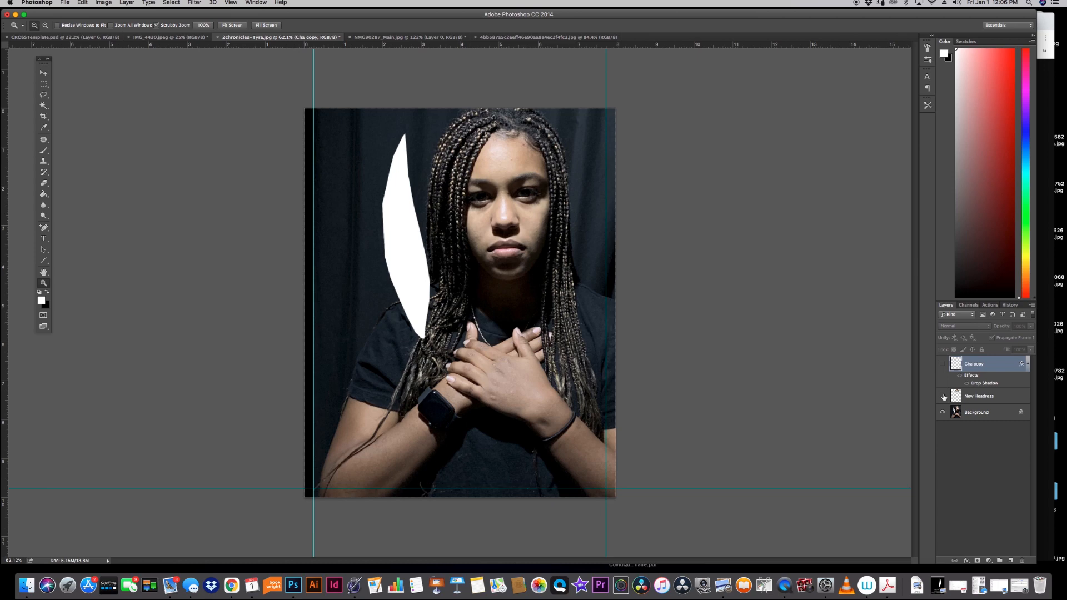
left_click(943, 397)
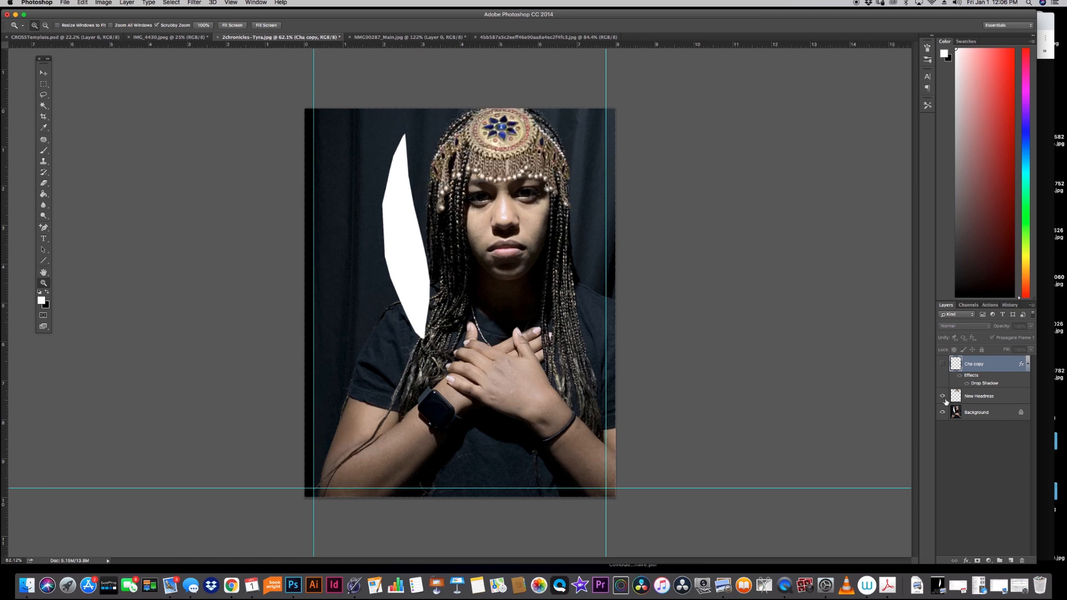
left_click(942, 365)
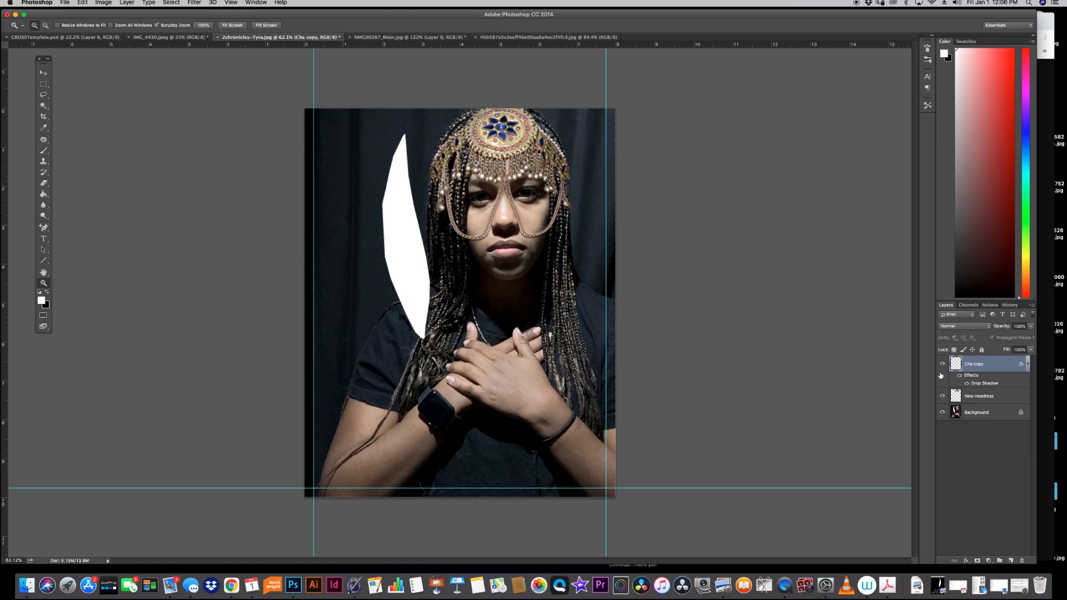